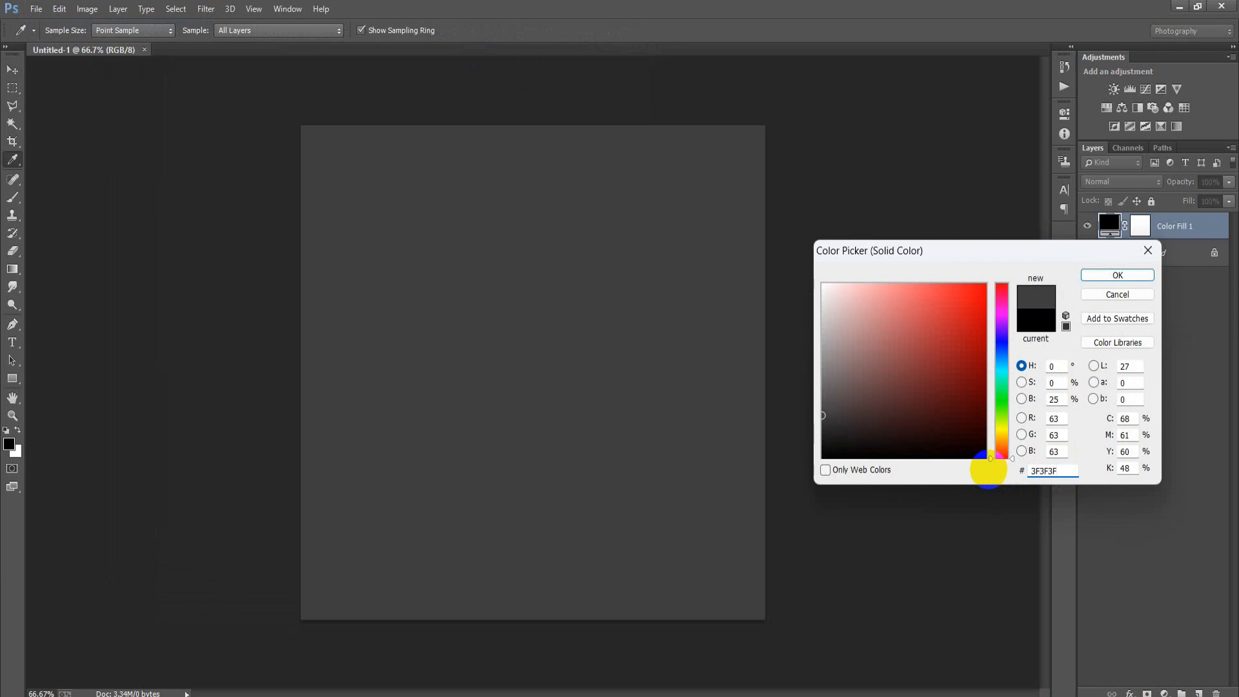
Accept the dark grey #3F3F3F solid color fill and put the fill layer into a group
click(1130, 275)
key(ctrl+g)
click(1104, 222)
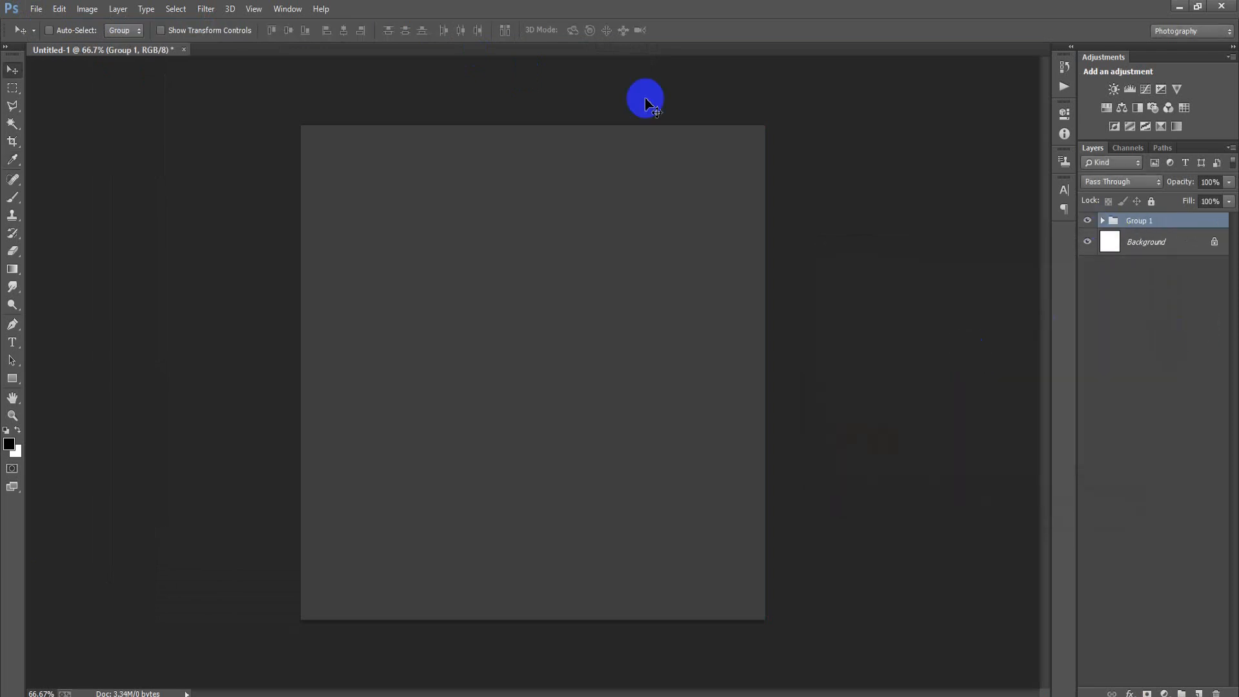
Place the scalloped pattern image whose file name ends in 002 as a linked layer covering the canvas
click(35, 9)
click(120, 286)
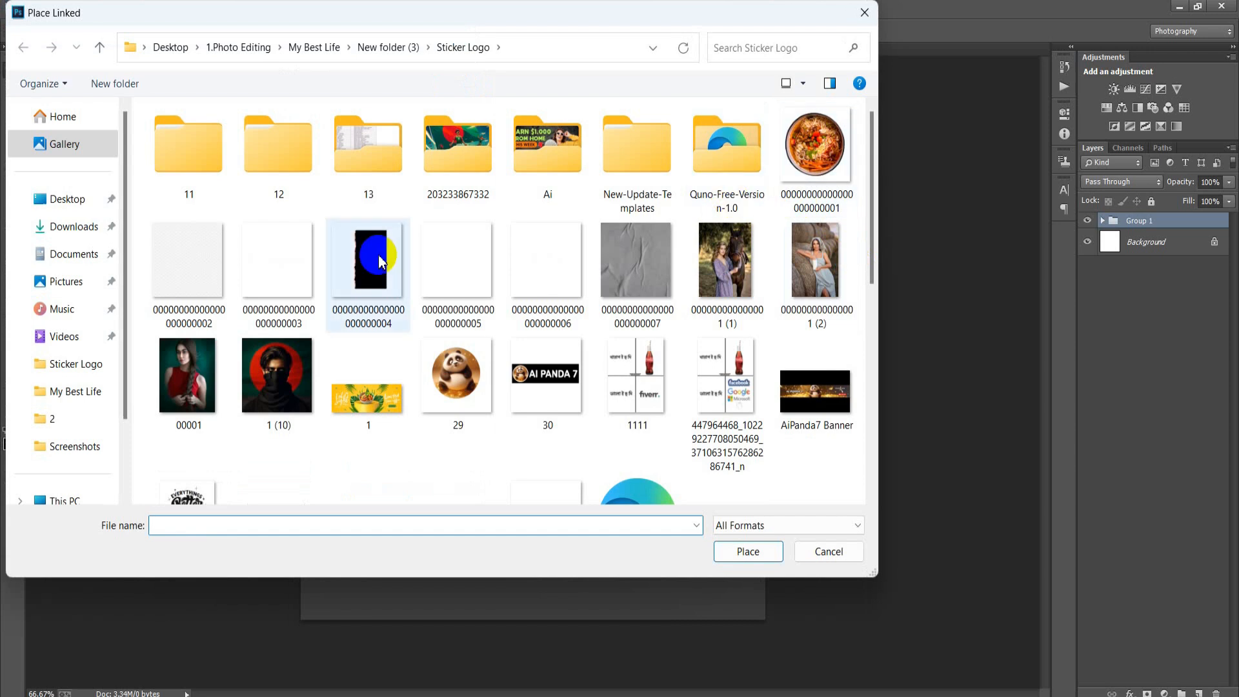
click(186, 269)
double_click(186, 269)
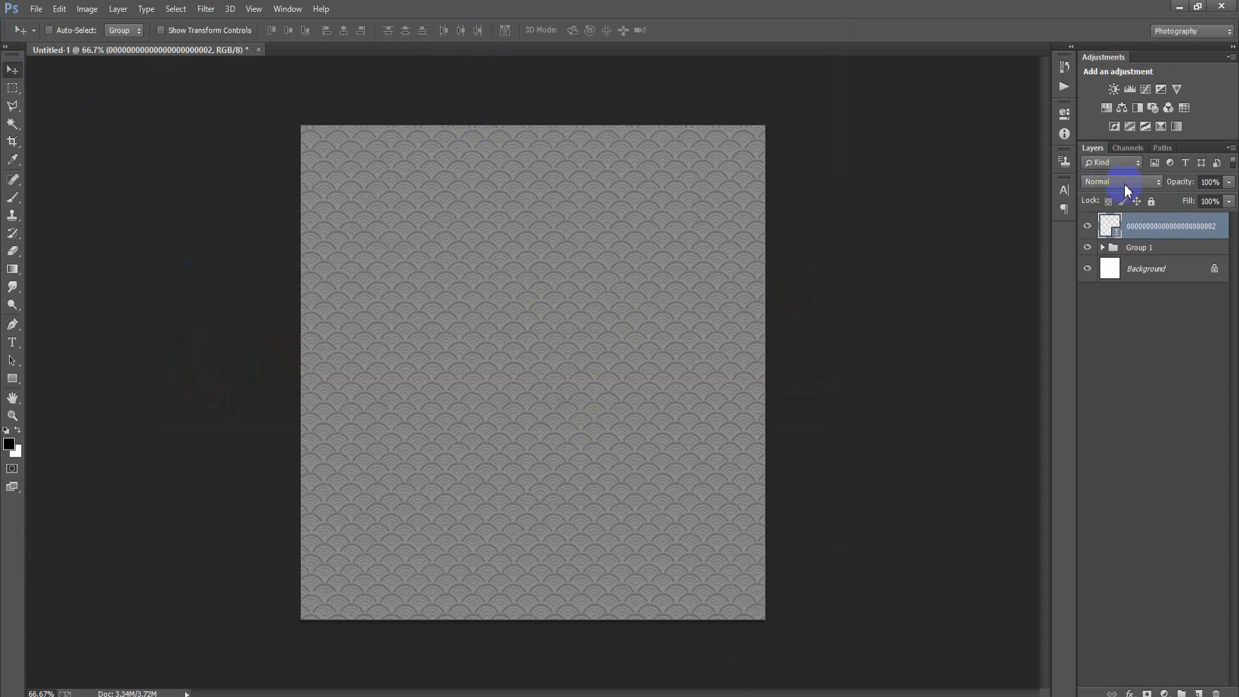
Rasterize the scalloped pattern layer and set its blend mode to Multiply
right_click(1144, 238)
click(893, 312)
click(1114, 182)
click(1094, 251)
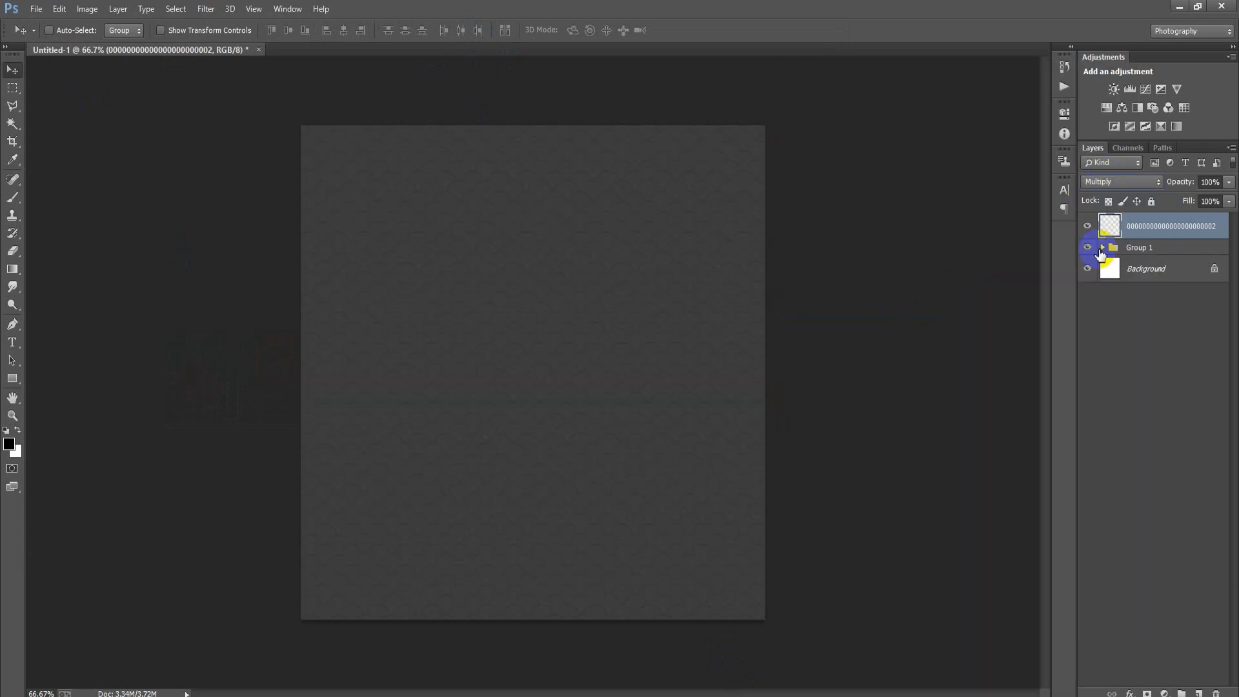
Place the wave artwork whose file name ends in 003 at its original size and rasterize its layer
click(35, 9)
click(115, 276)
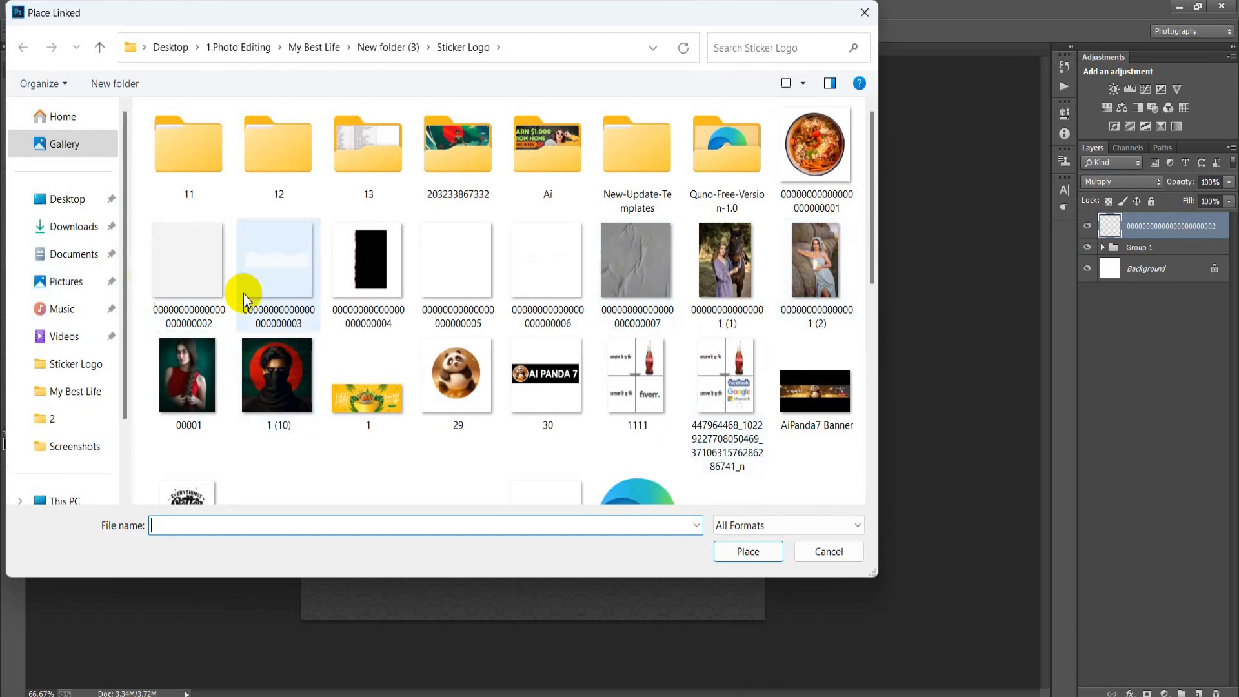
click(268, 283)
click(748, 552)
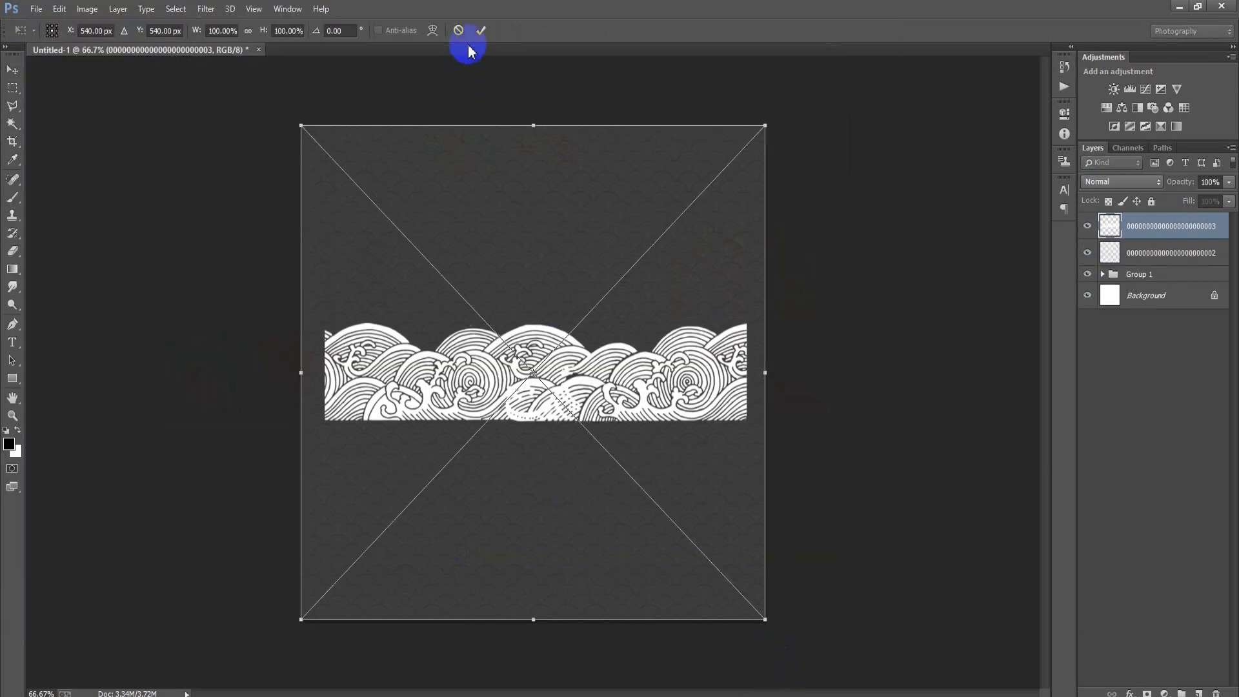
click(481, 32)
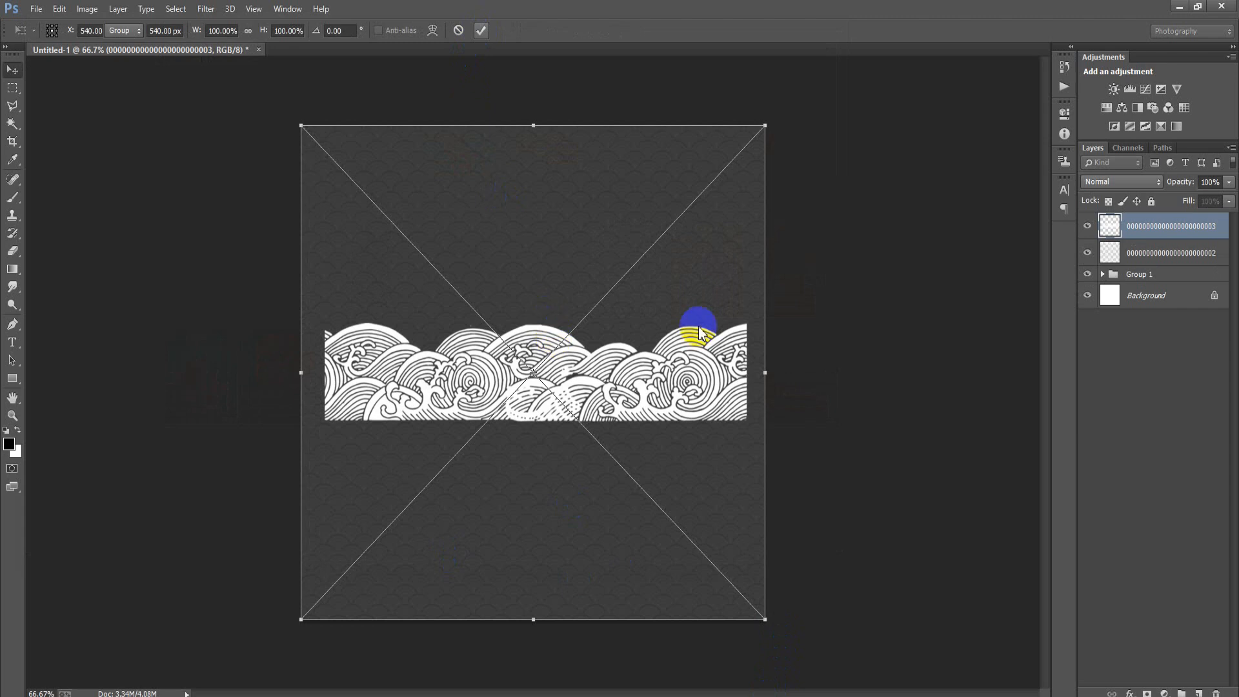
right_click(1200, 226)
click(859, 306)
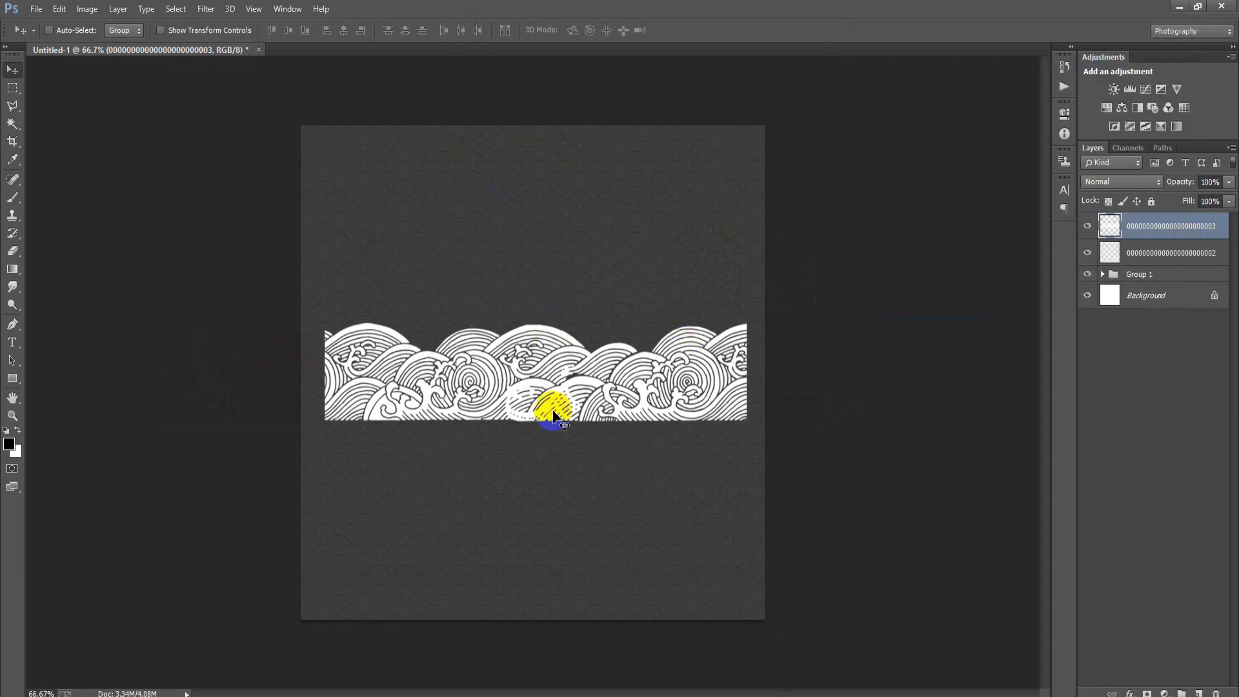
Scale down the wave artwork and move it into the bottom-left corner of the canvas
key(ctrl+t)
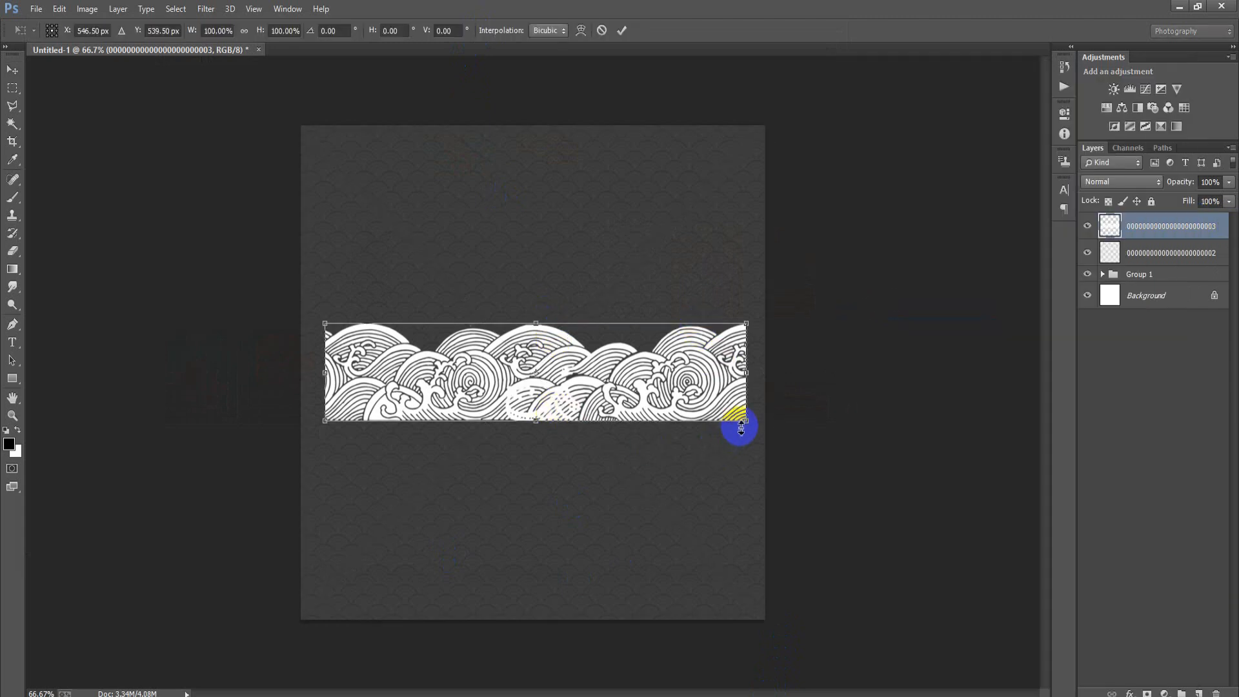
drag(746, 421, 709, 411)
drag(648, 384, 537, 590)
click(621, 30)
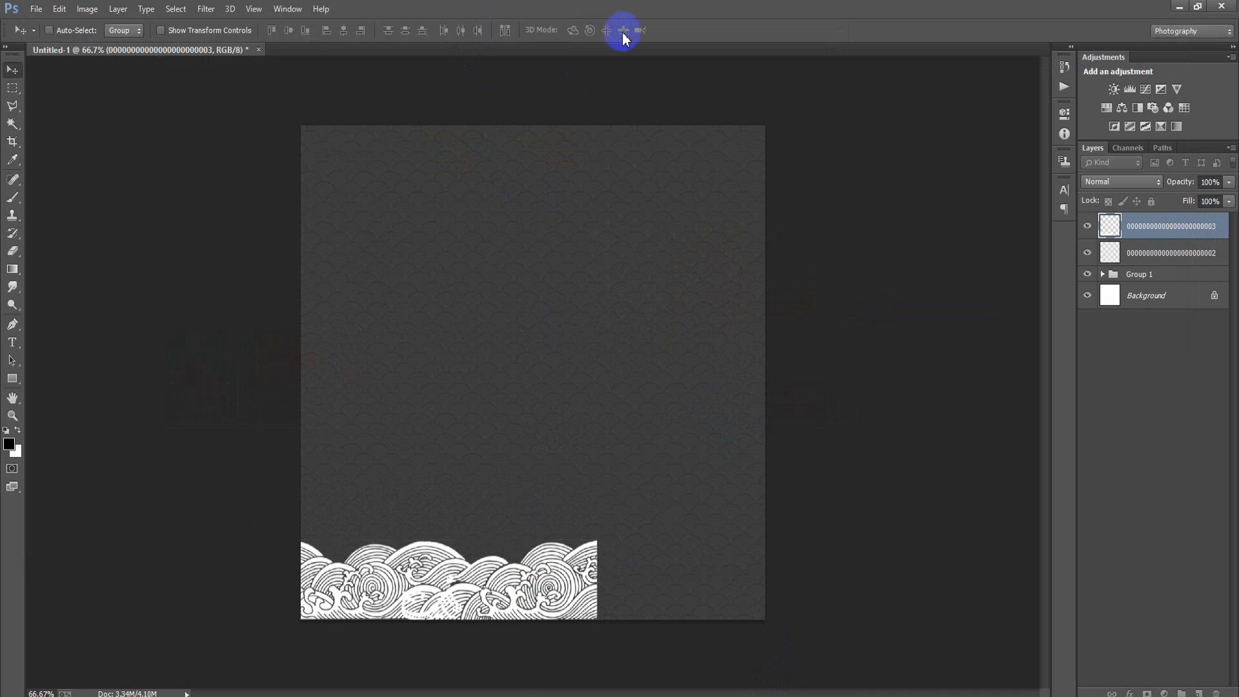
Add a Color Overlay effect with color #626262 in Normal mode to the wave layer
double_click(1228, 227)
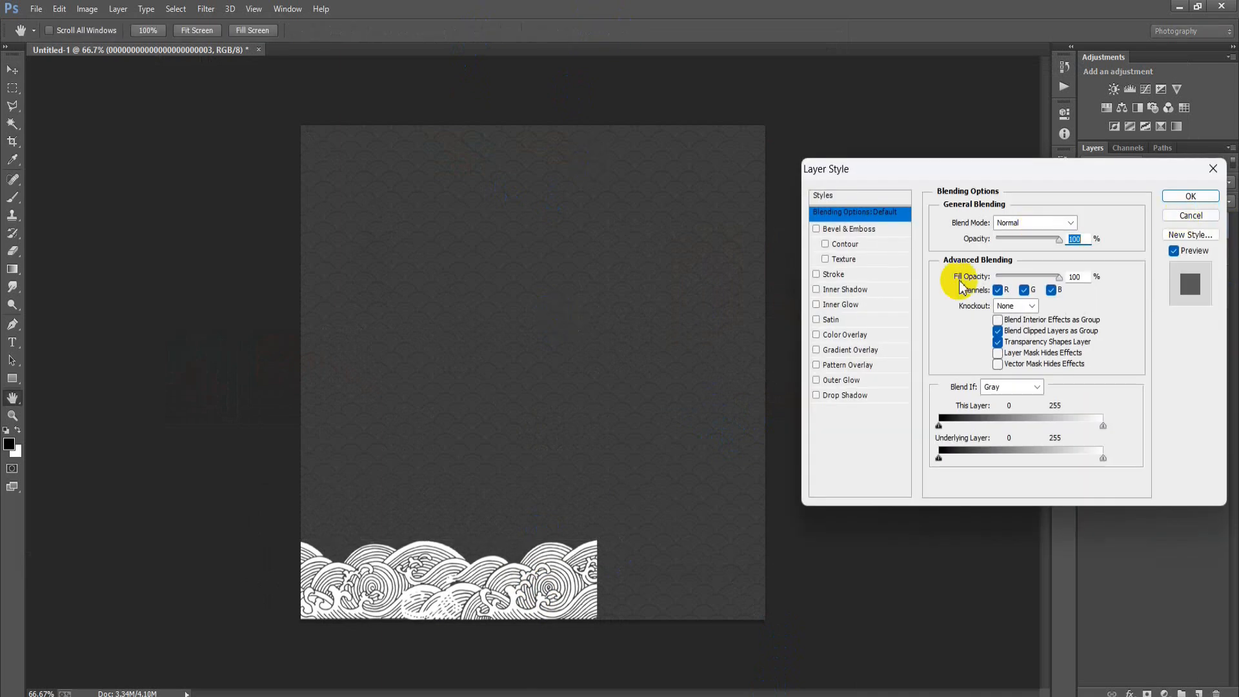
click(845, 334)
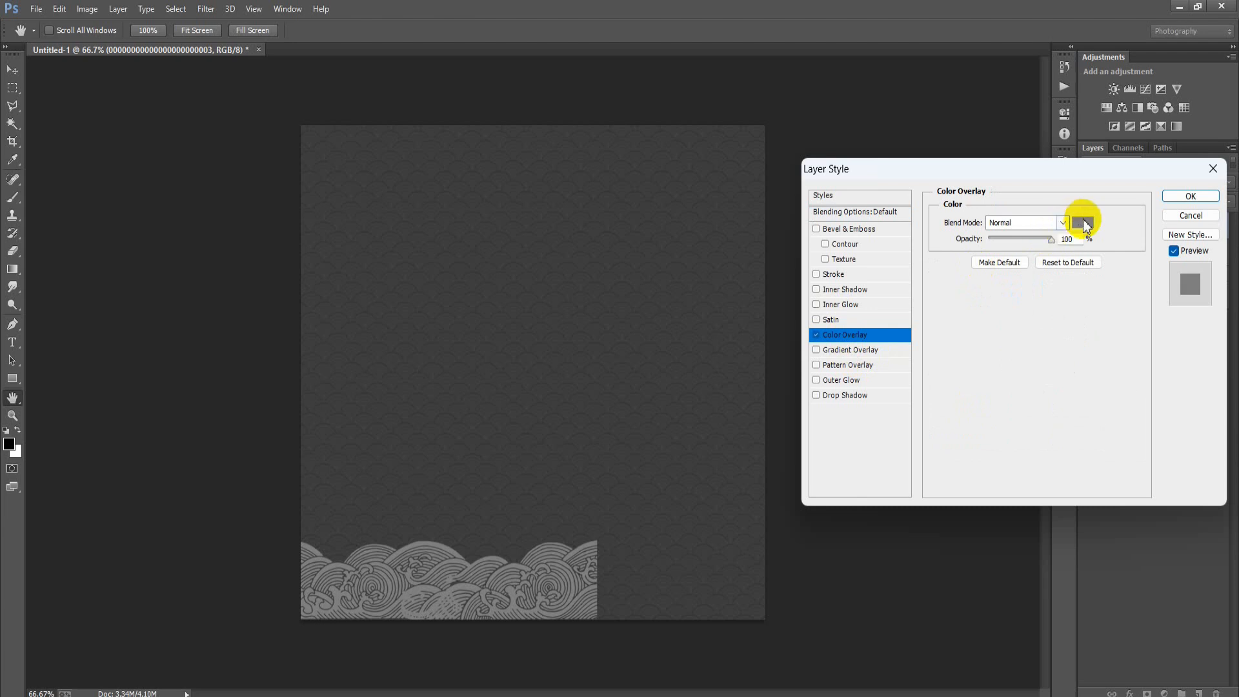
click(1083, 223)
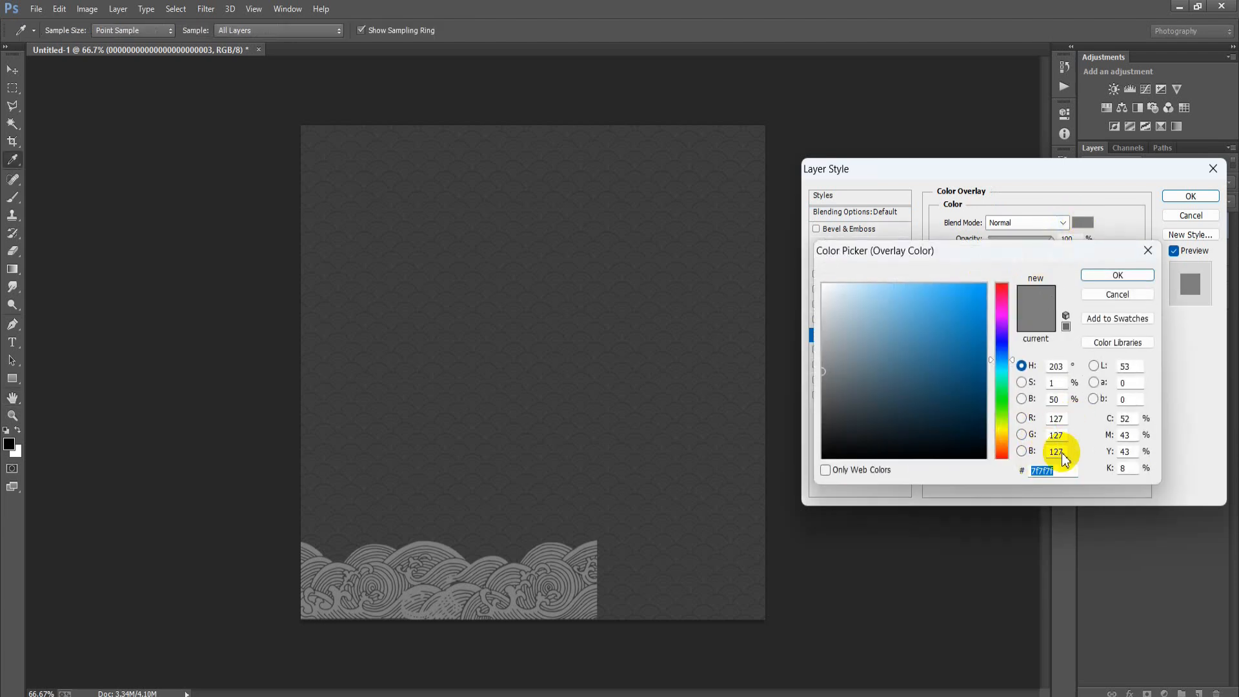
drag(1066, 473, 986, 473)
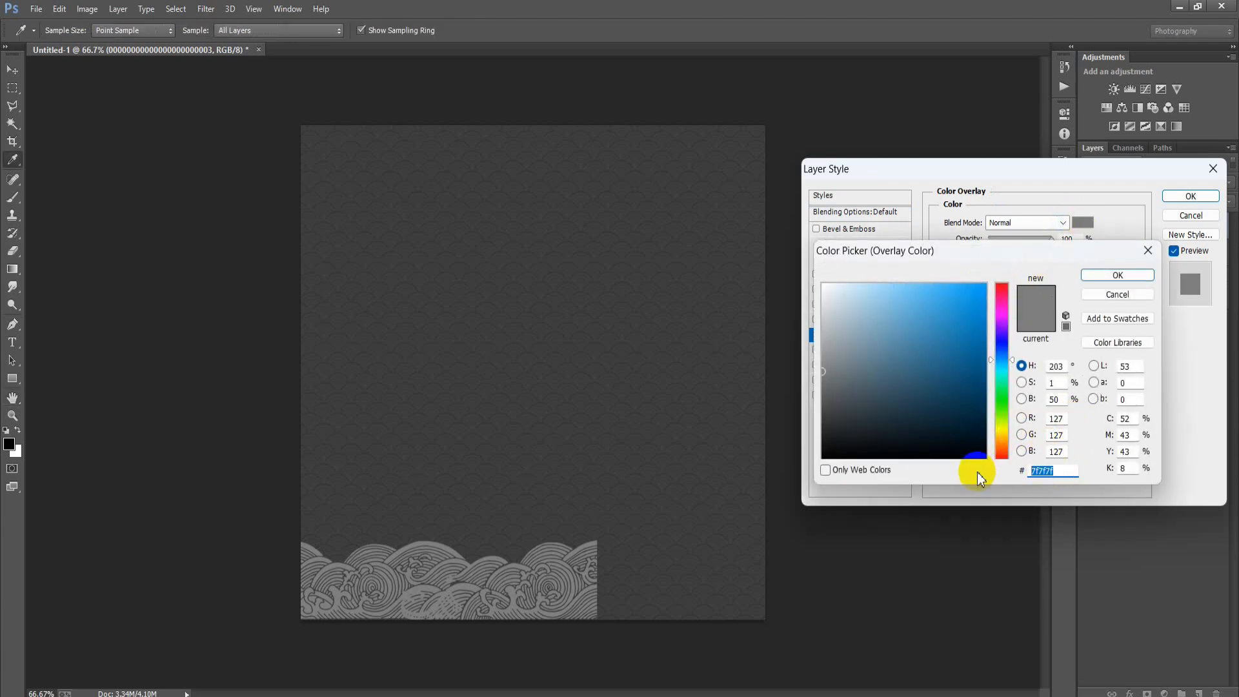
text(626262)
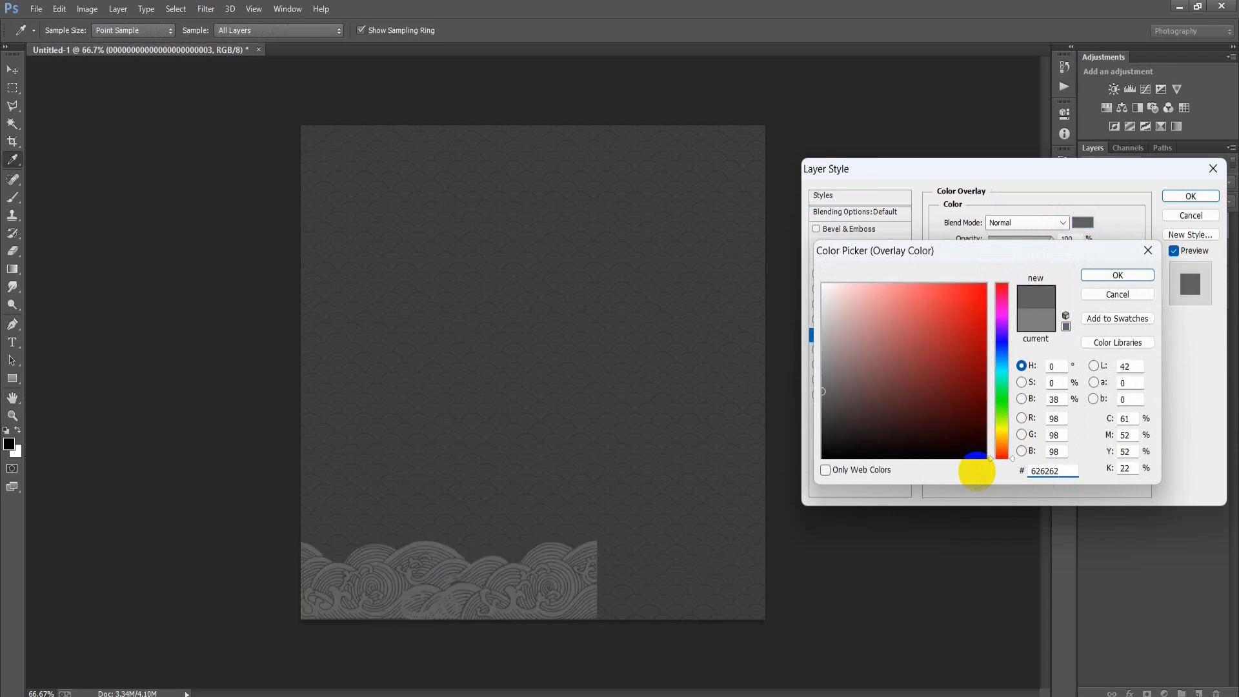
click(1109, 277)
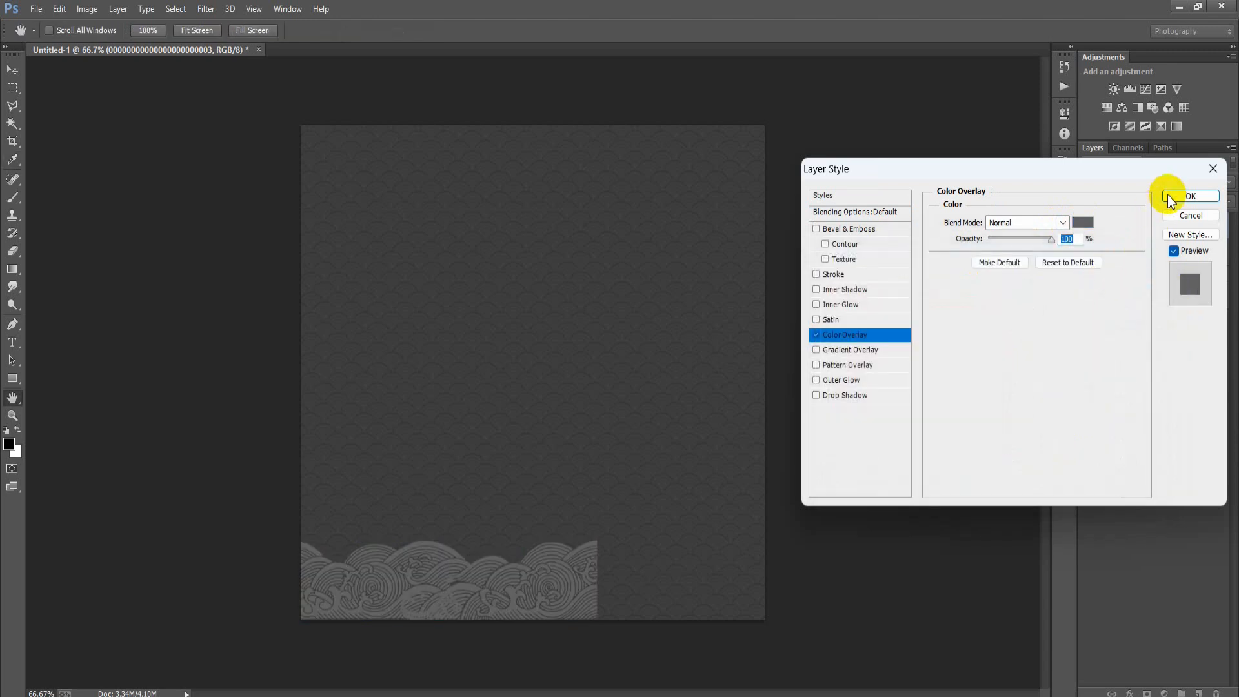
click(1191, 195)
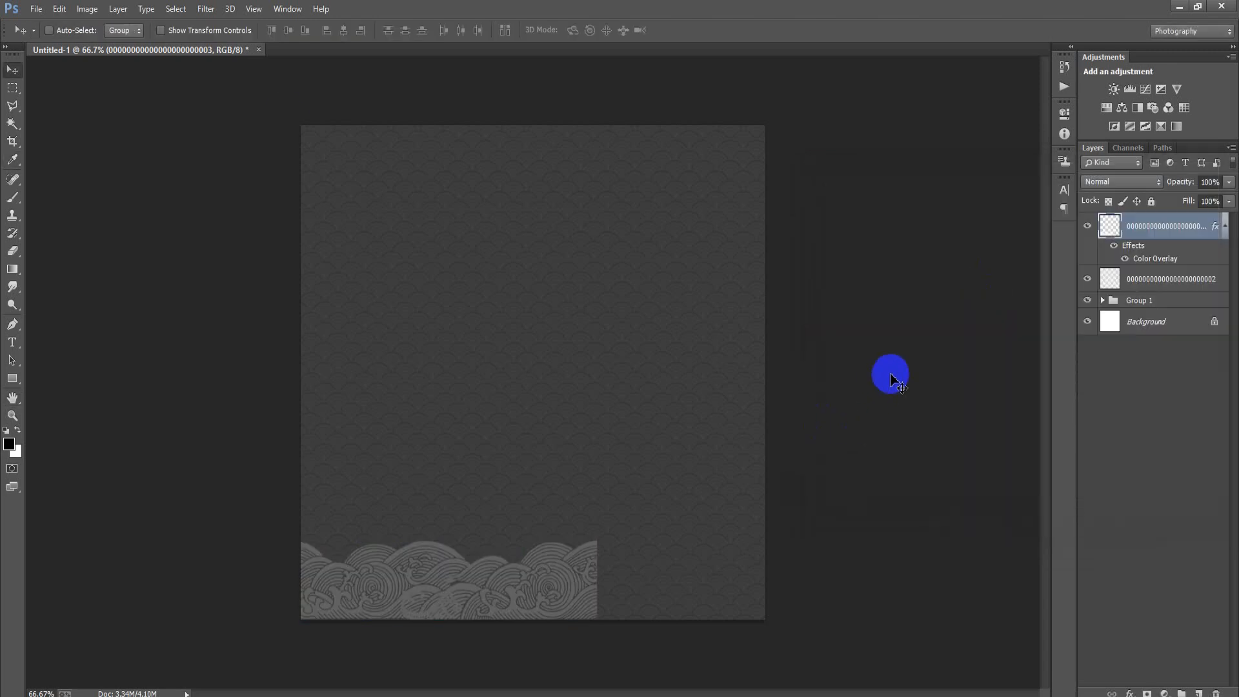
Place the black torn-paper image whose file name ends in 004 and rasterize its layer
click(36, 9)
click(87, 270)
click(368, 258)
click(748, 551)
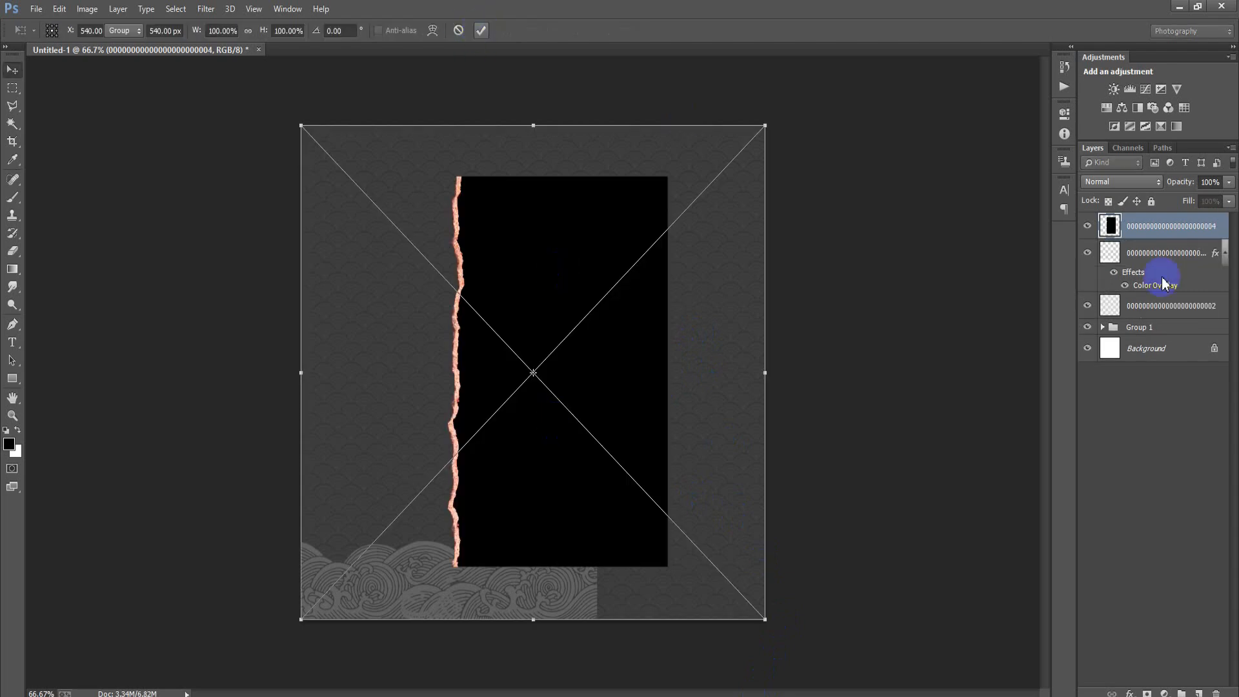
key(Return)
right_click(1172, 232)
click(865, 307)
Select the black area of the torn paper with the Magic Wand tool and copy it to a new layer
click(1089, 226)
click(1088, 227)
click(17, 131)
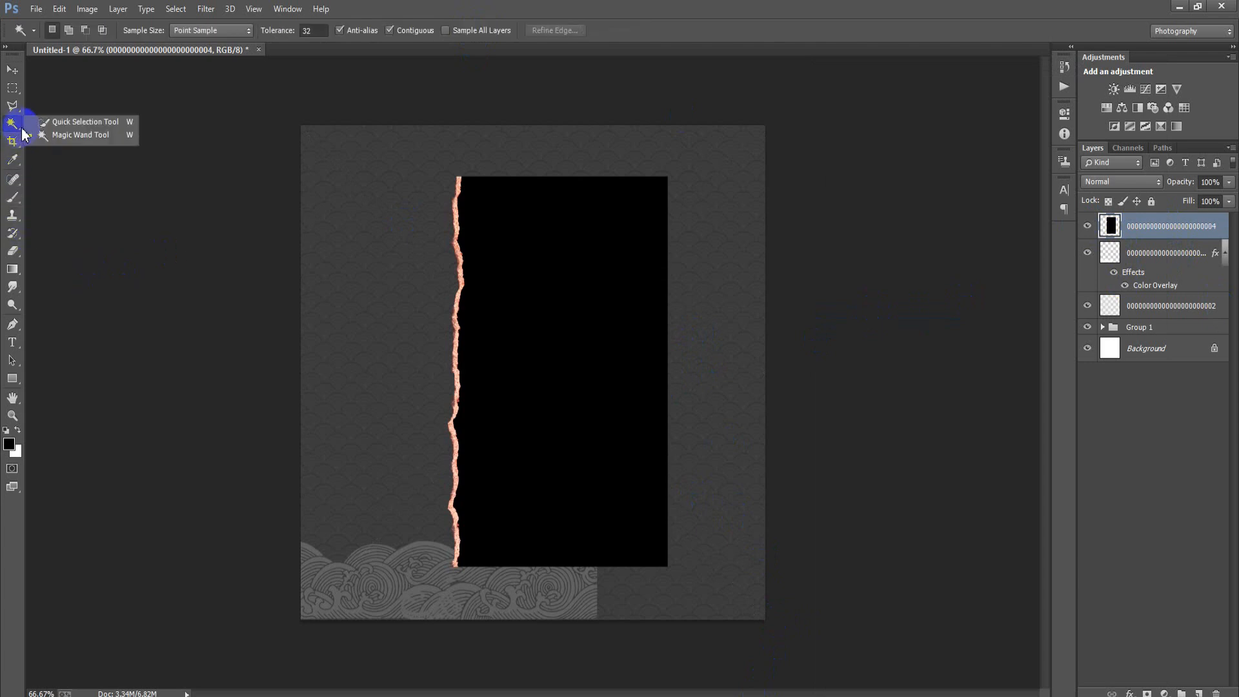
click(61, 134)
click(520, 322)
click(13, 69)
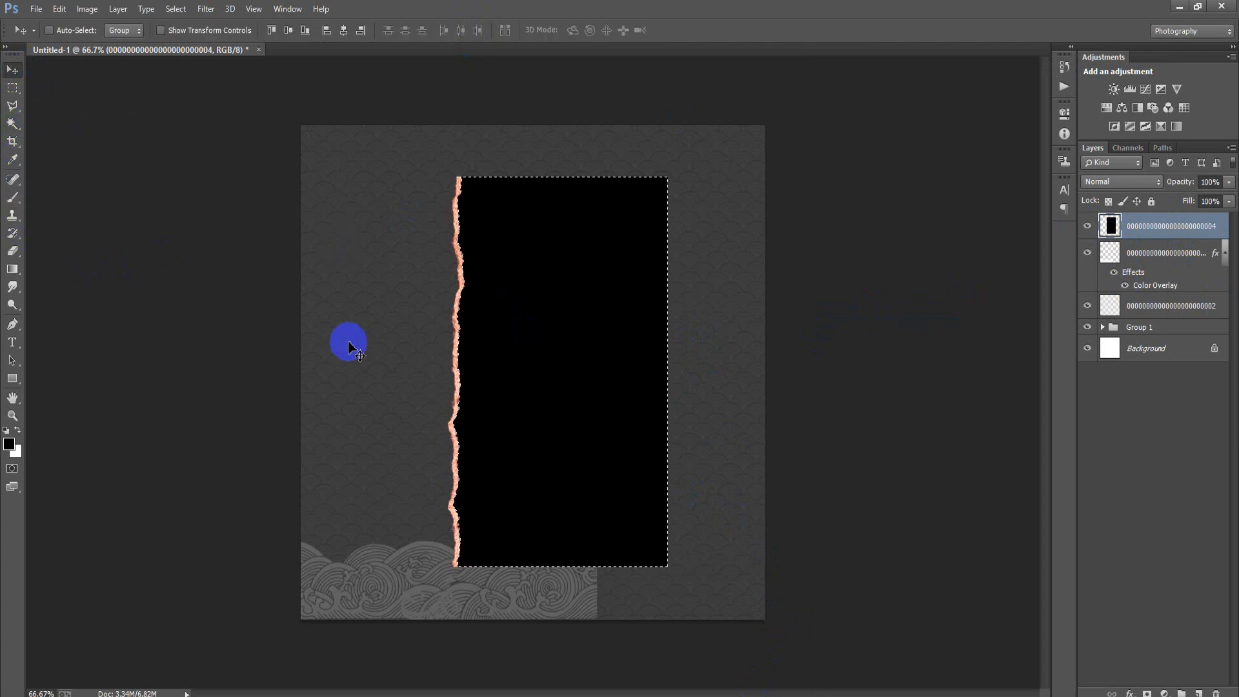
key(ctrl+j)
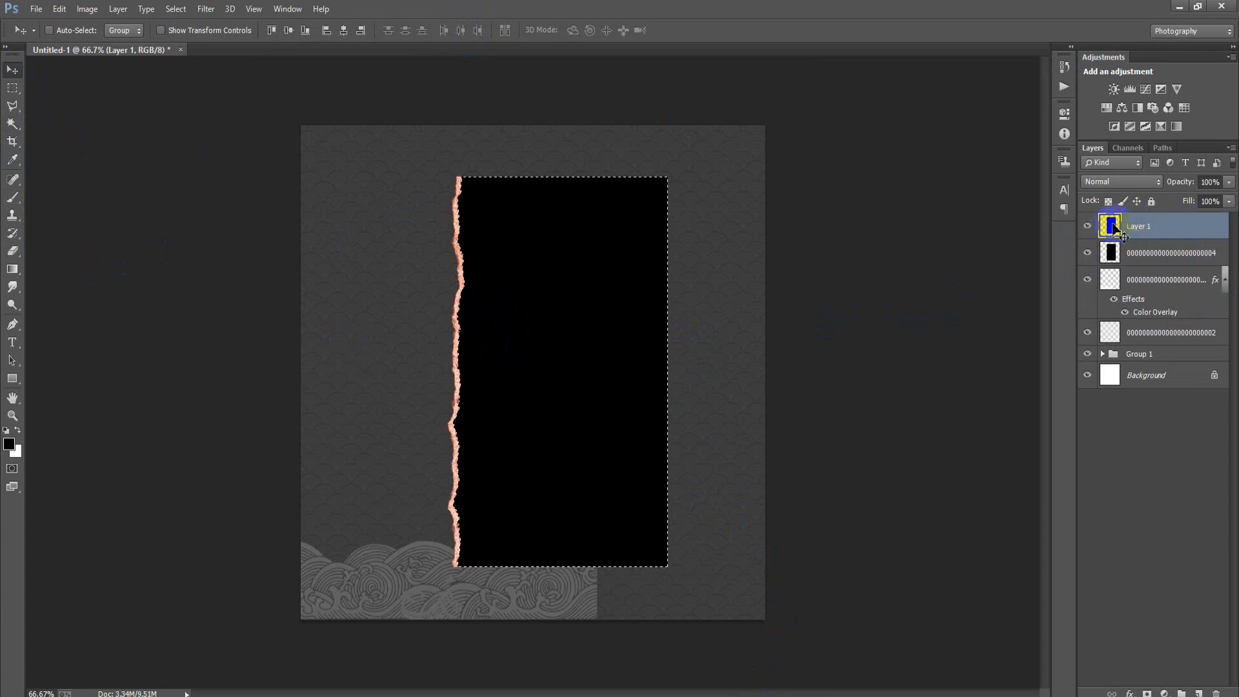
Set the foreground color to #961919, fill the selected paper area on the new layer with it, and deselect
click(9, 444)
click(1064, 481)
double_click(1068, 476)
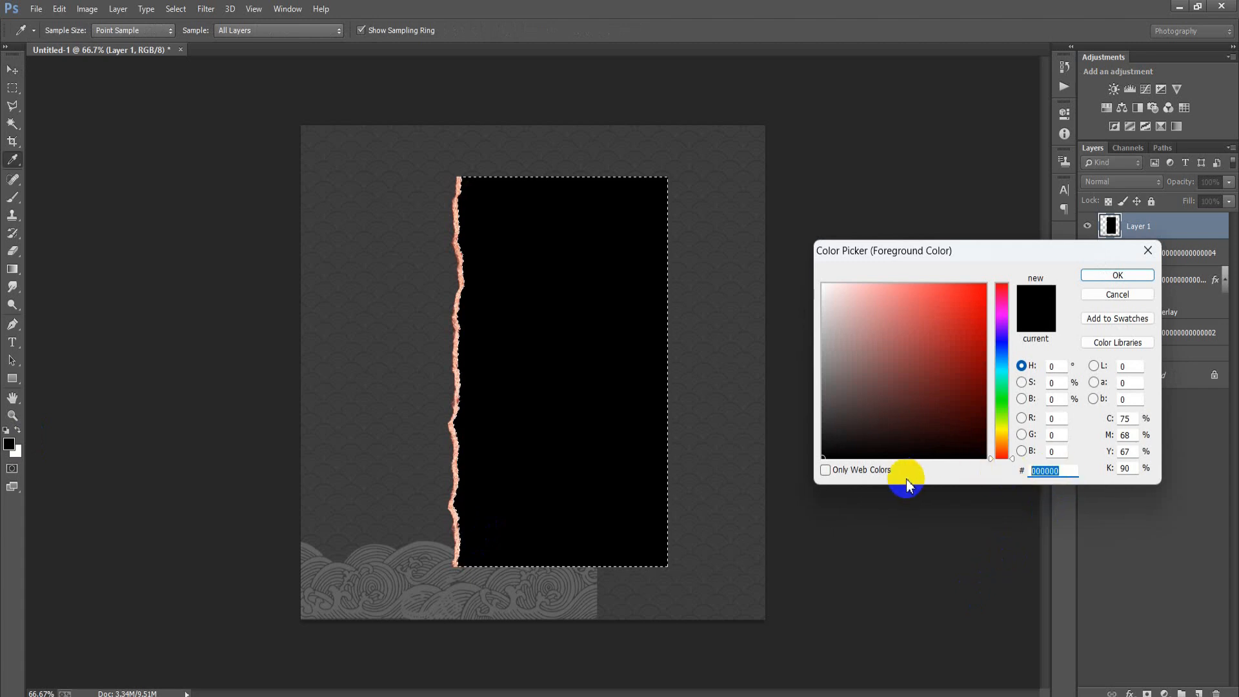
text(96)
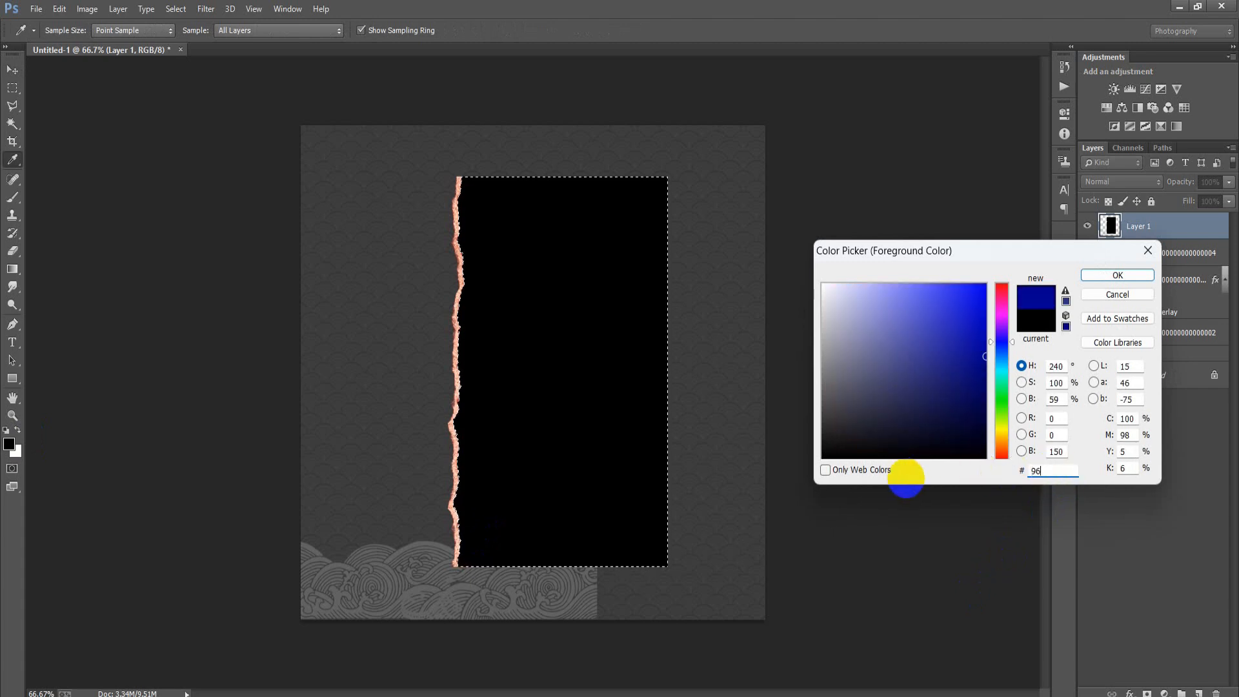
text(19)
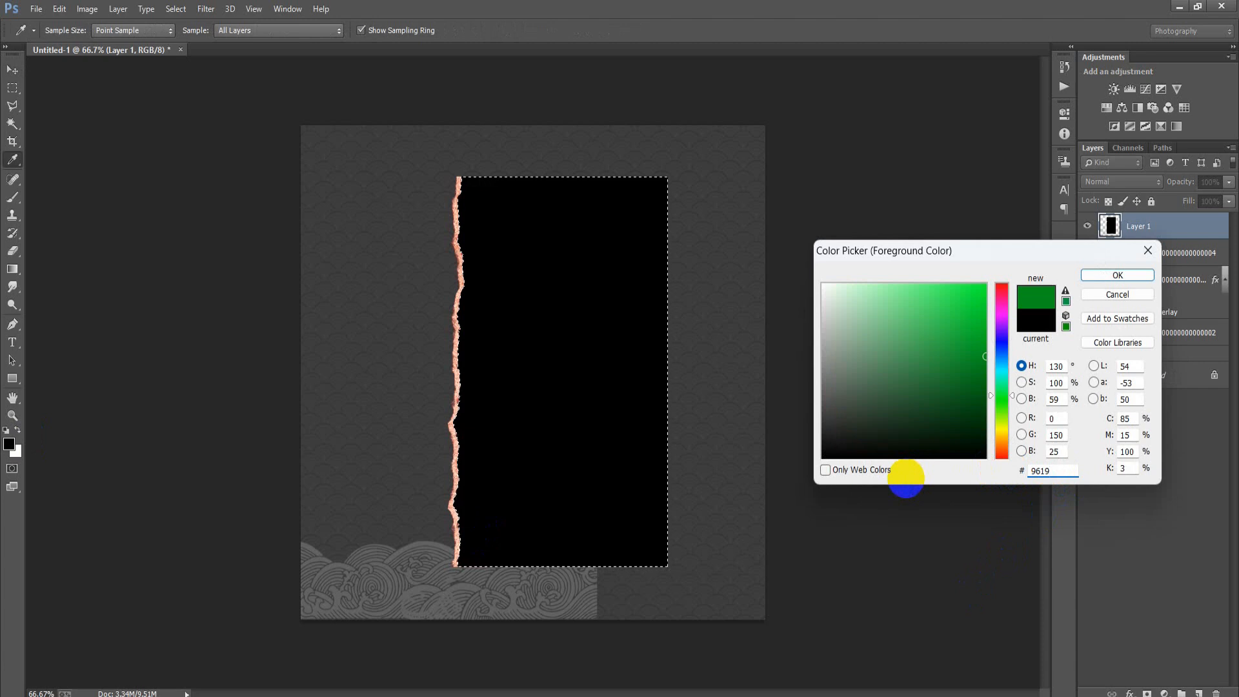
text(19)
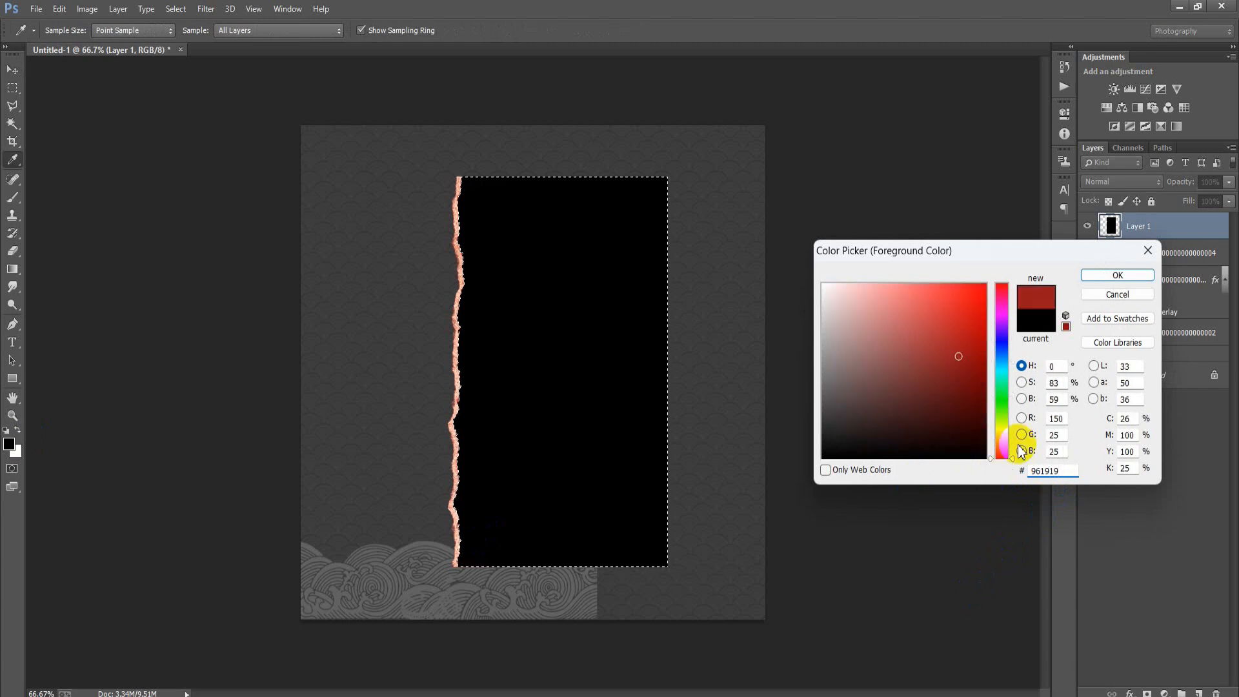
click(1097, 275)
key(v)
key(alt+BackSpace)
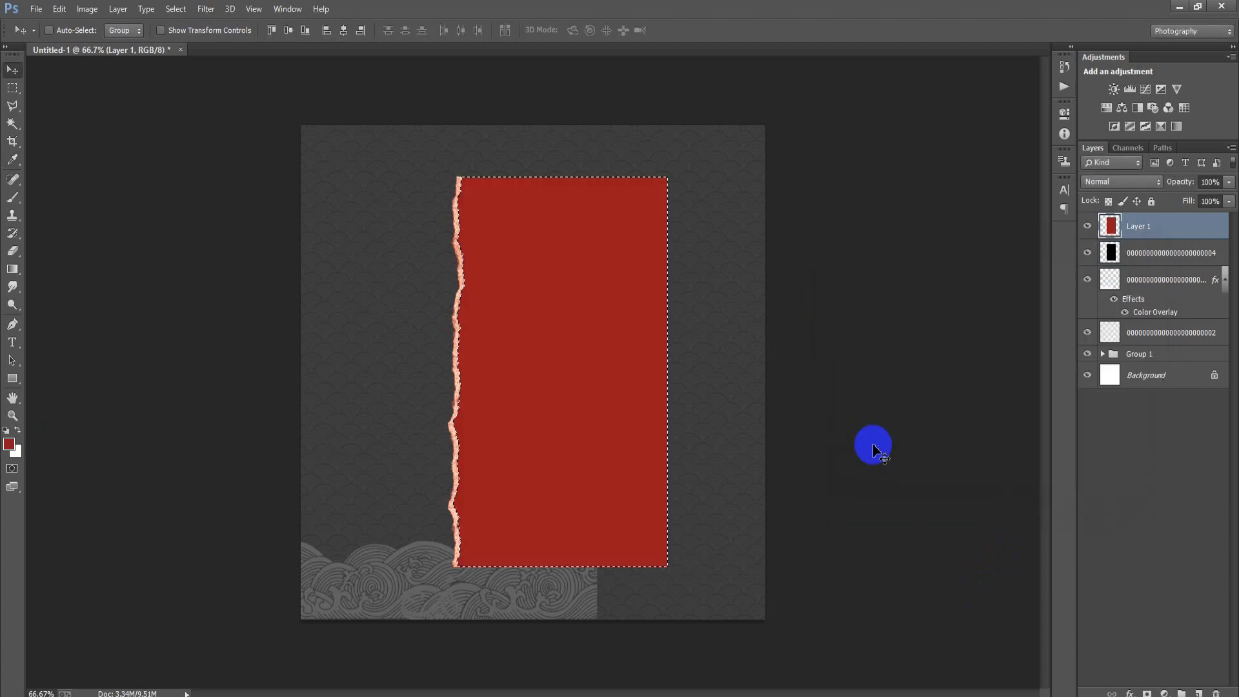
key(ctrl+d)
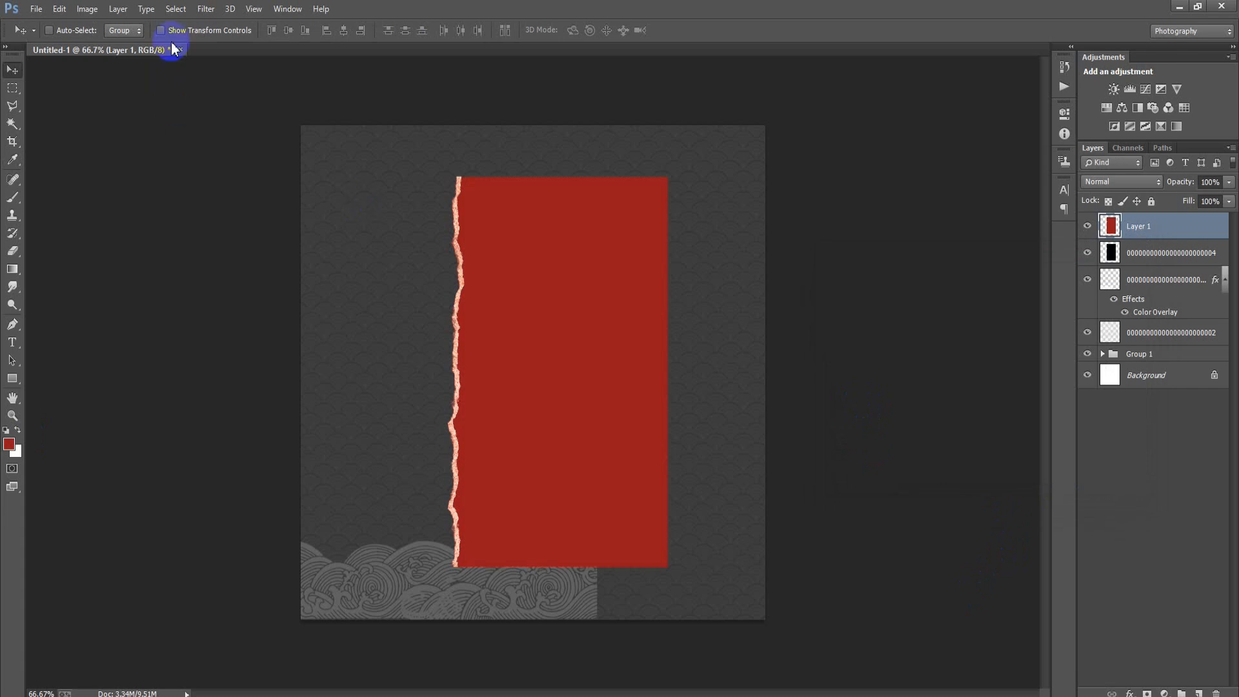
Apply the Add Noise filter to the red paper layer with an amount of 7.16% and Uniform distribution
click(209, 11)
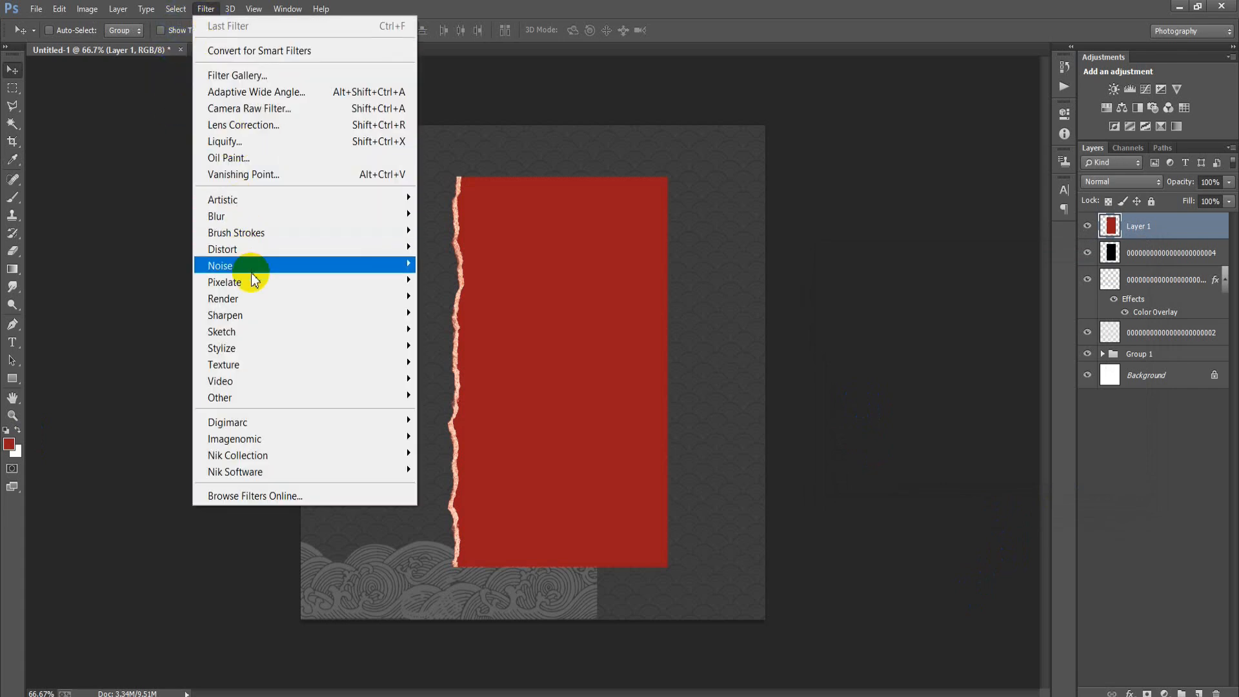
mouse_move(249, 270)
click(464, 265)
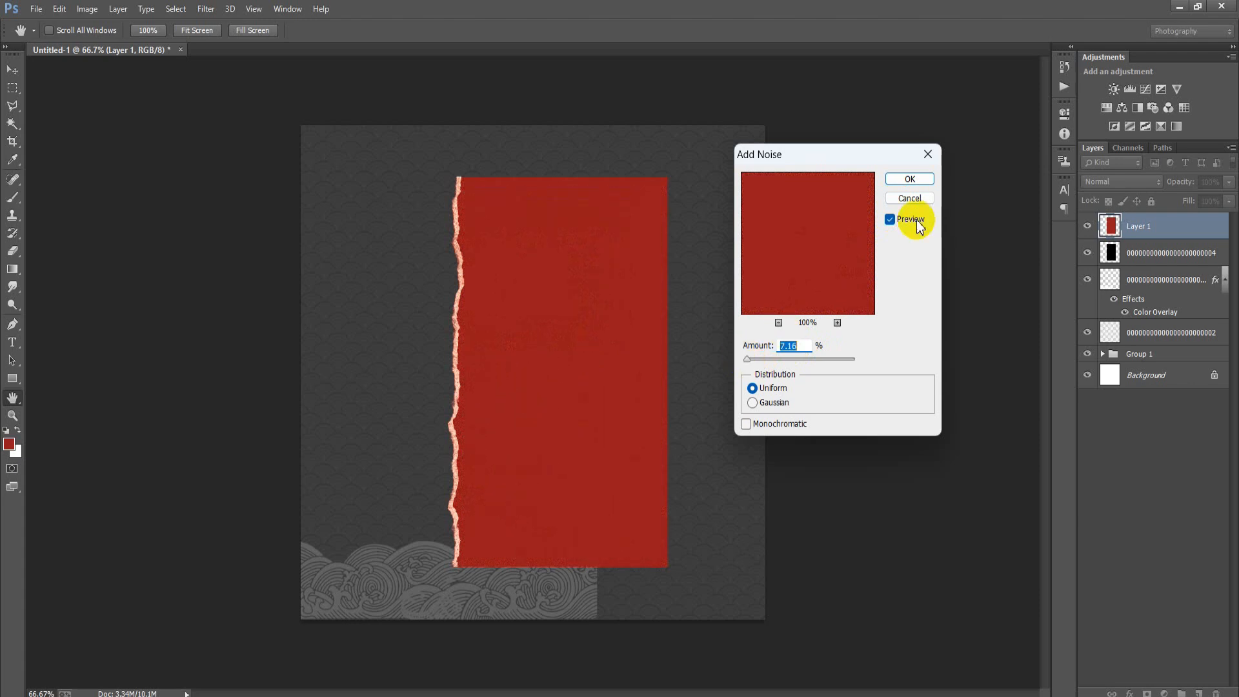
click(908, 178)
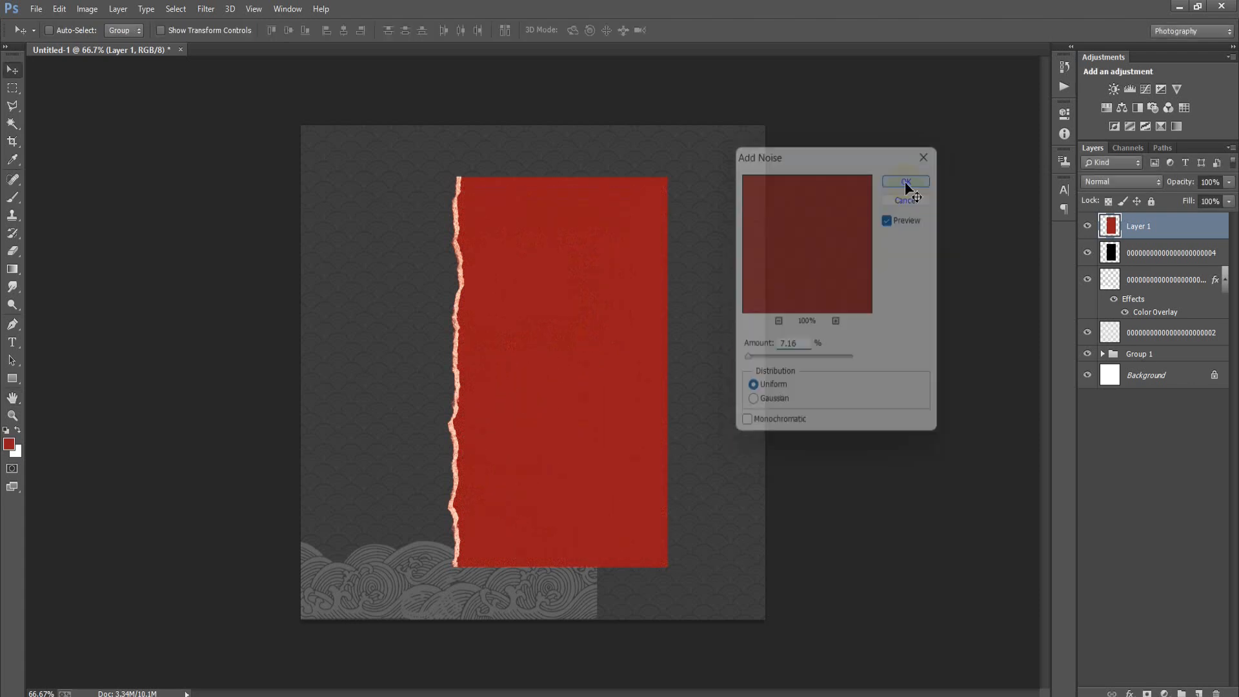
Scale the red layer and torn-paper layer together to about 130% and position them over the right half of the canvas
shift+click(1148, 256)
key(ctrl+t)
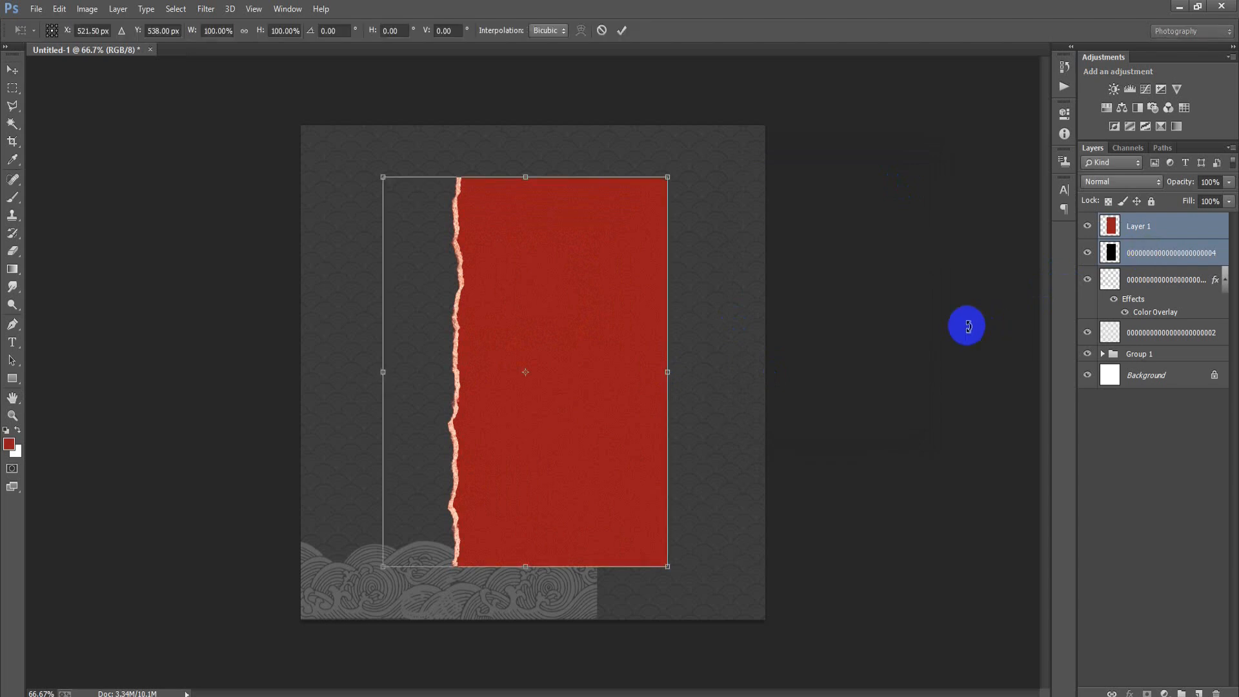
drag(668, 567, 783, 556)
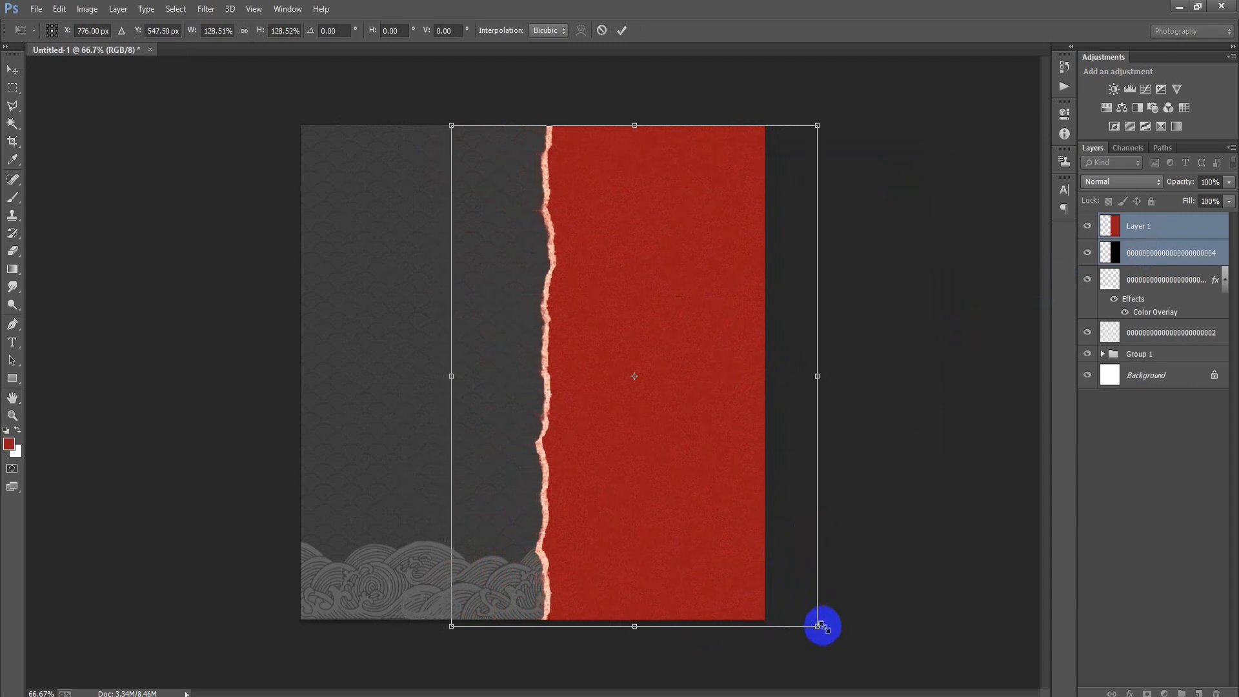
drag(821, 626, 822, 628)
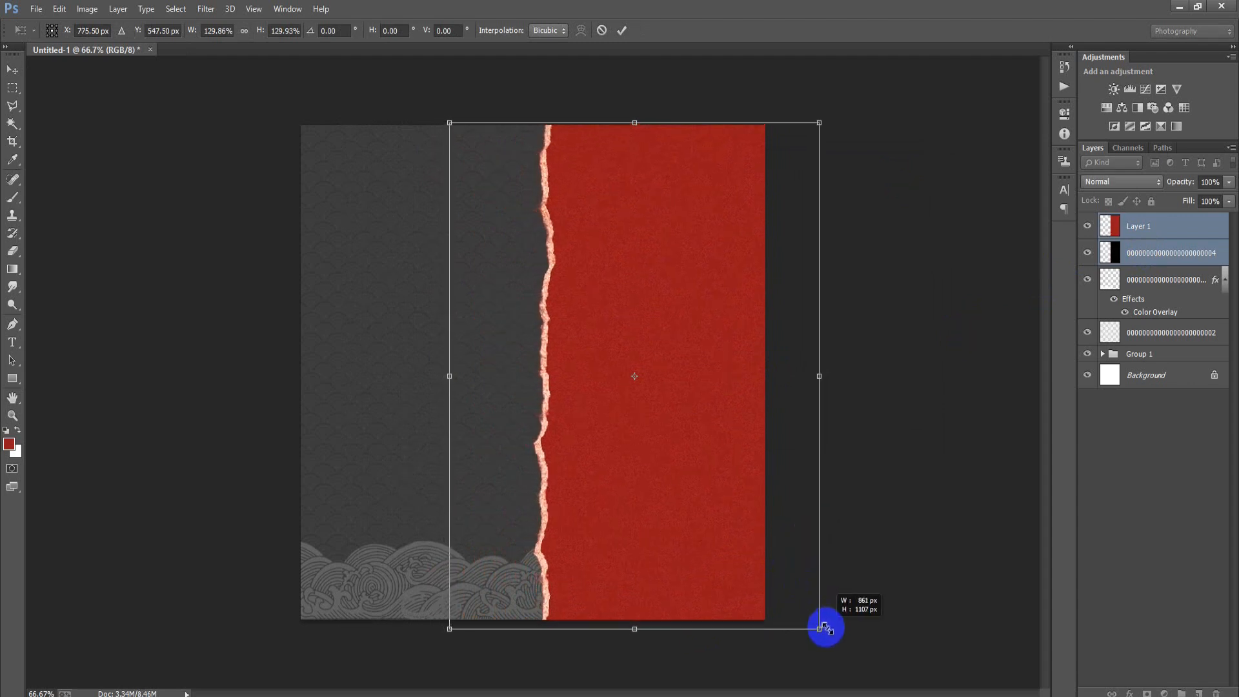
click(622, 32)
Nudge the red and torn-paper layers slightly to the right in small increments
key(Right)
key(Right)
key(Right)
key(Right)
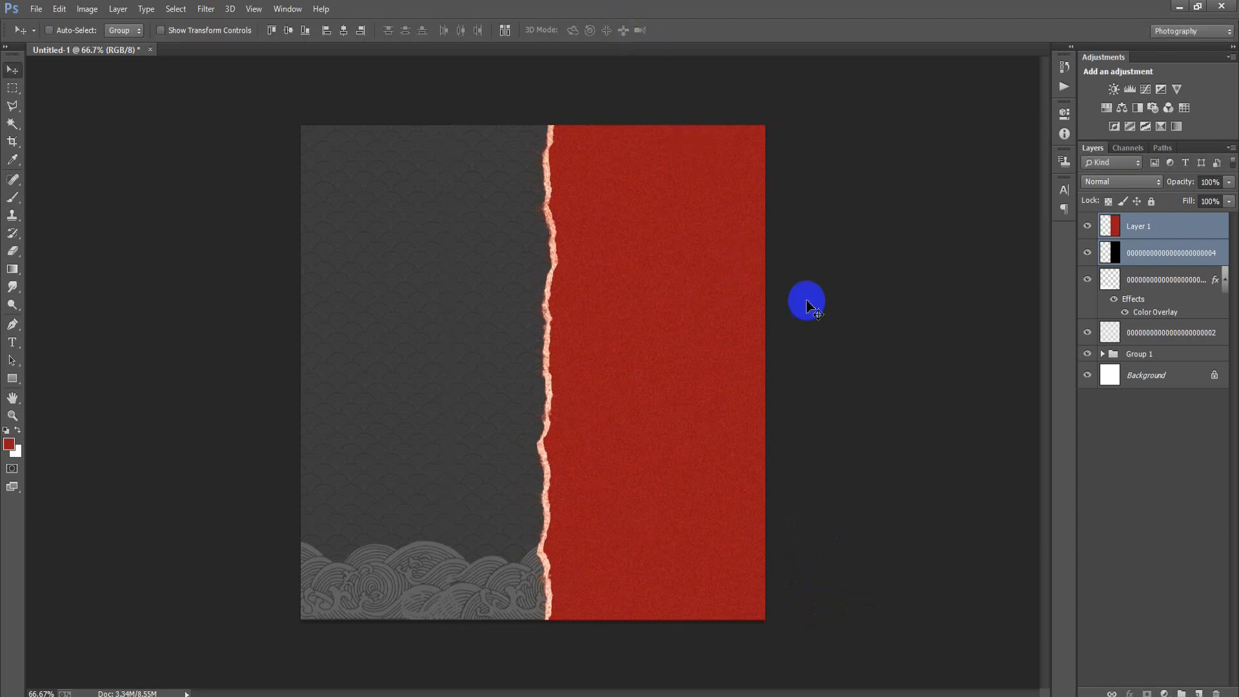
key(Right)
key(Right)
key(Right)
key(Right)
key(Right)
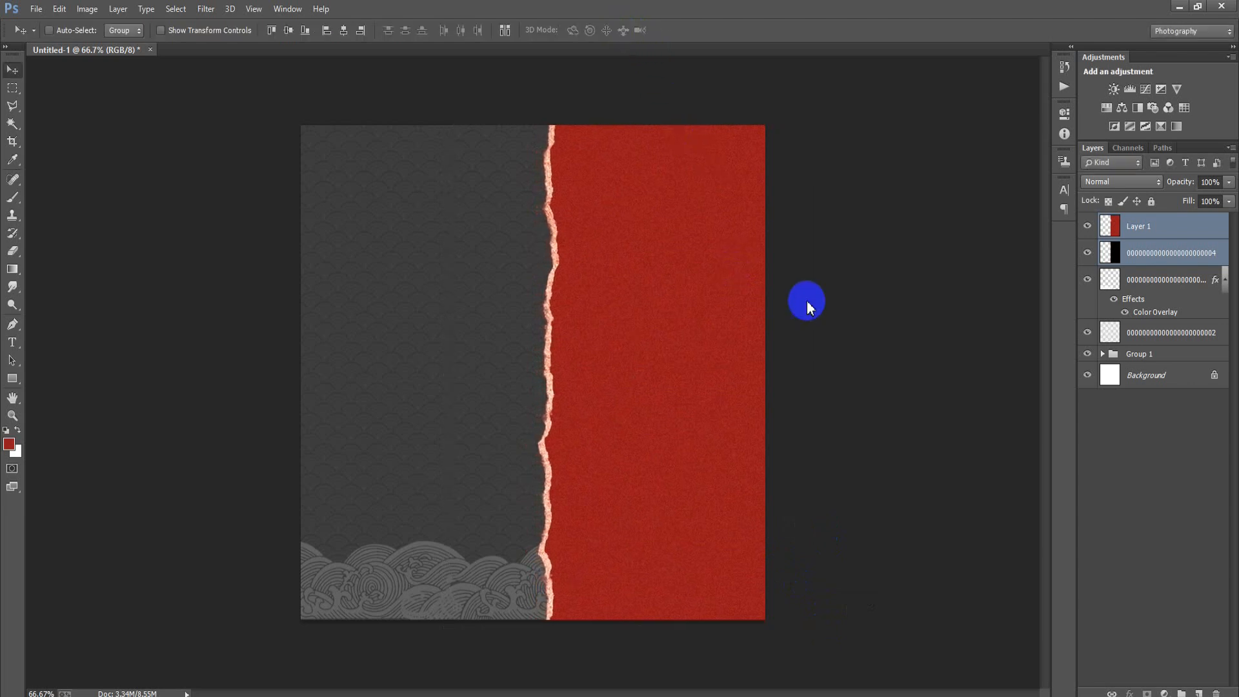
Nudge the red and torn-paper layers slightly further right and merge them into one layer
key(Right)
key(Right)
key(Right)
key(Right)
key(Right)
key(Right)
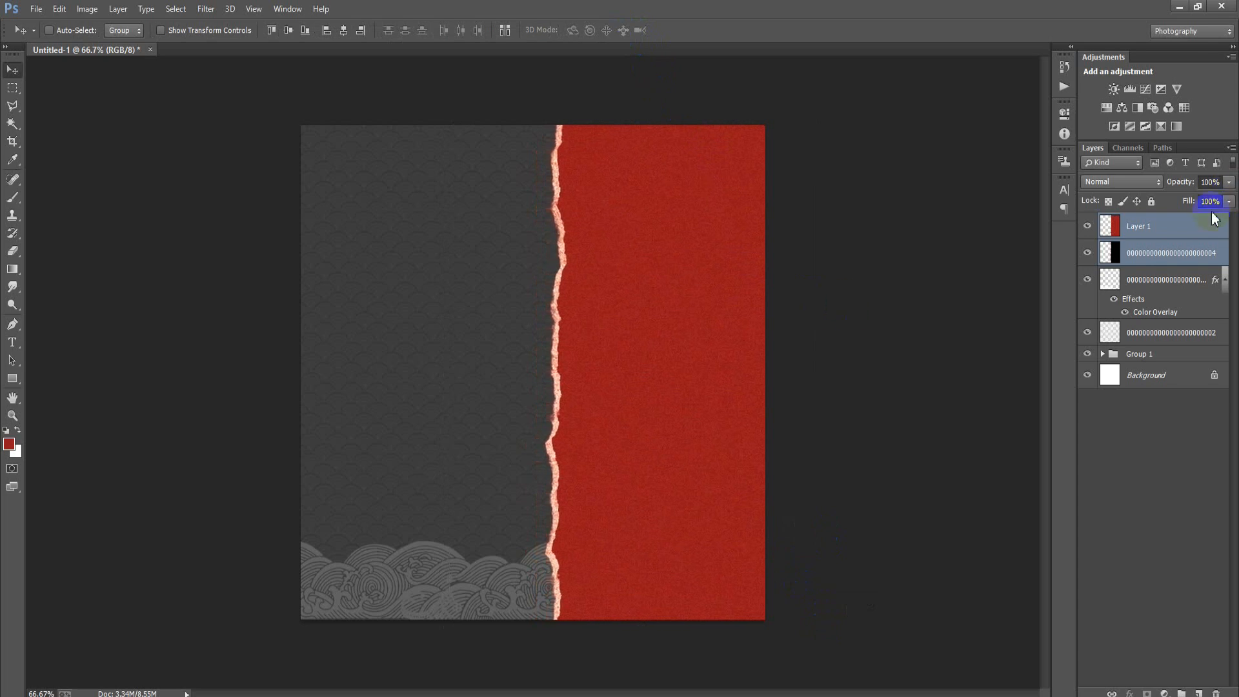
key(ctrl+e)
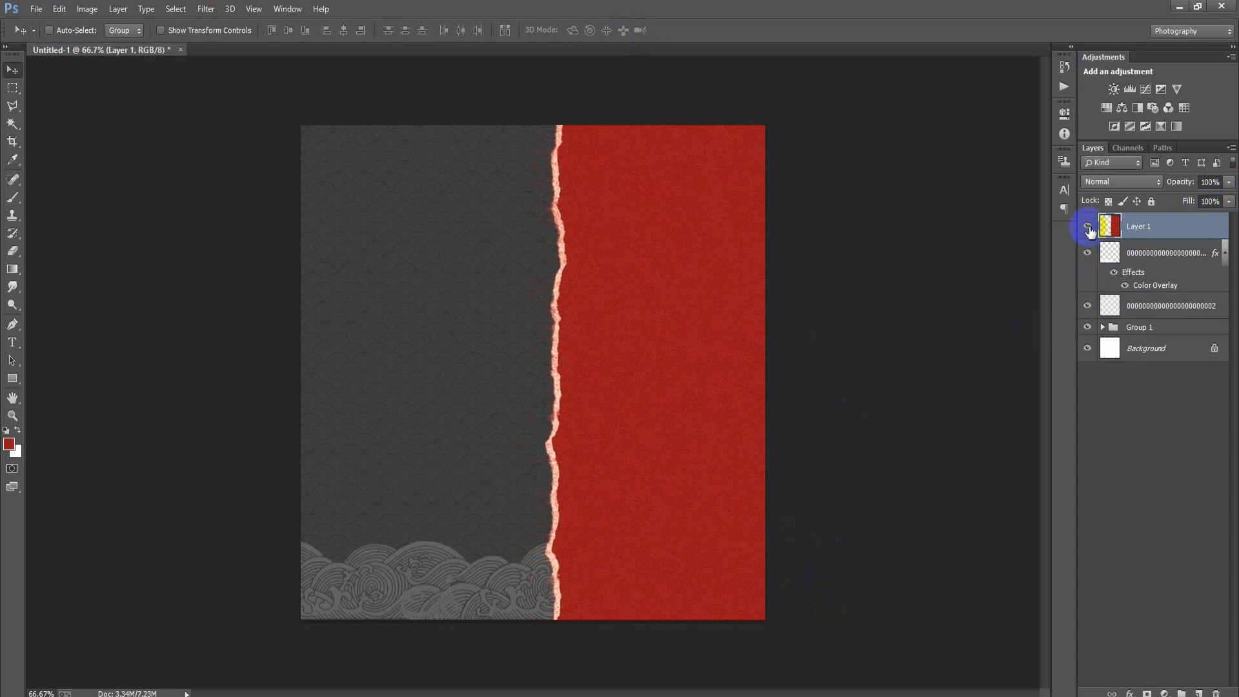
Add a Drop Shadow with angle 95° and distance 21 px to the merged red paper layer, and collapse the layers' effects lists
click(1088, 227)
double_click(1200, 237)
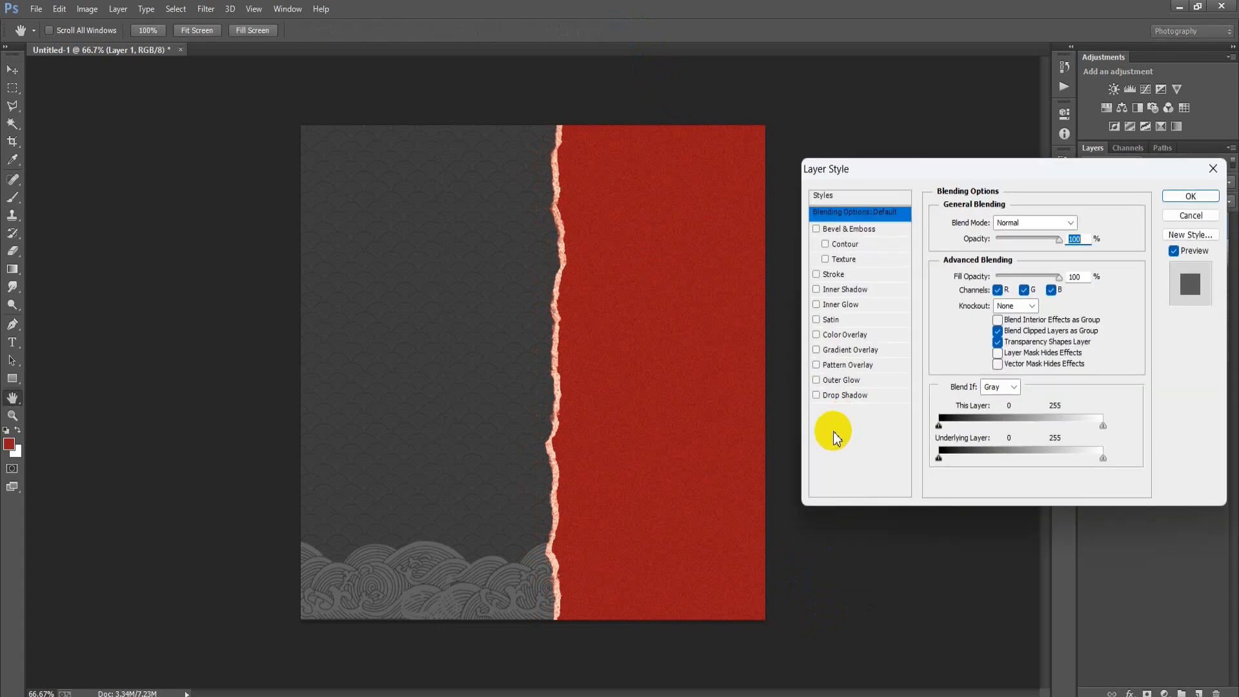
click(847, 395)
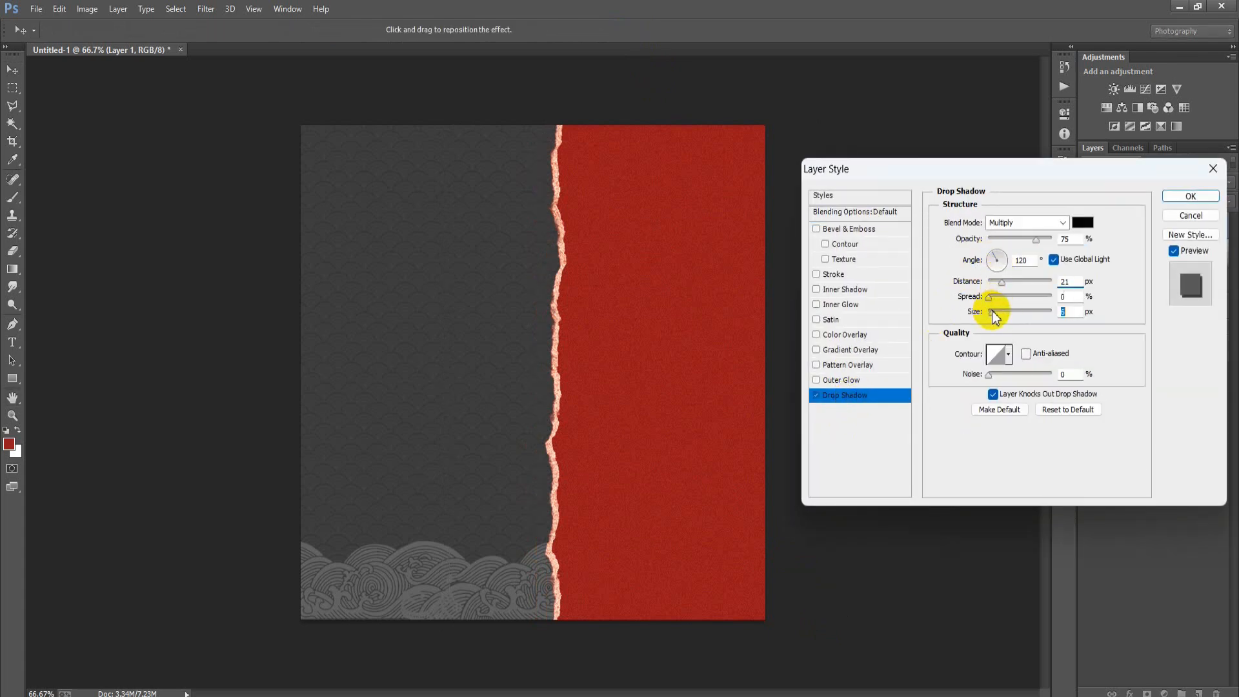
drag(561, 488, 554, 484)
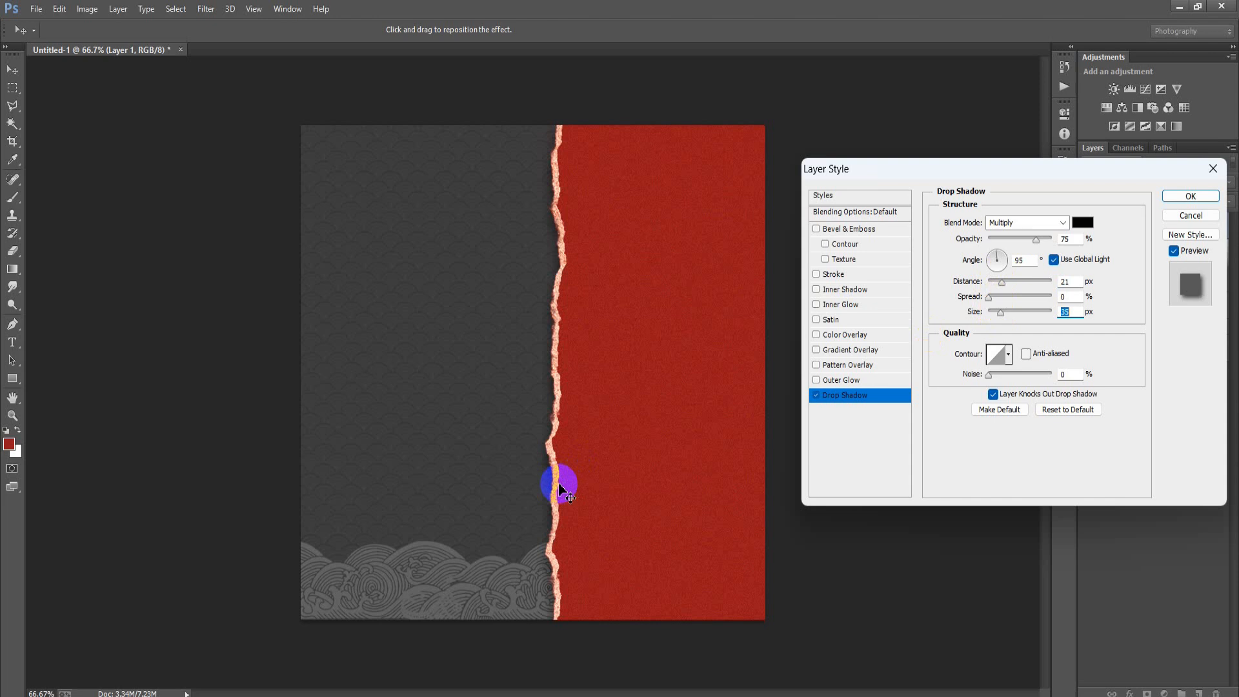
click(1178, 199)
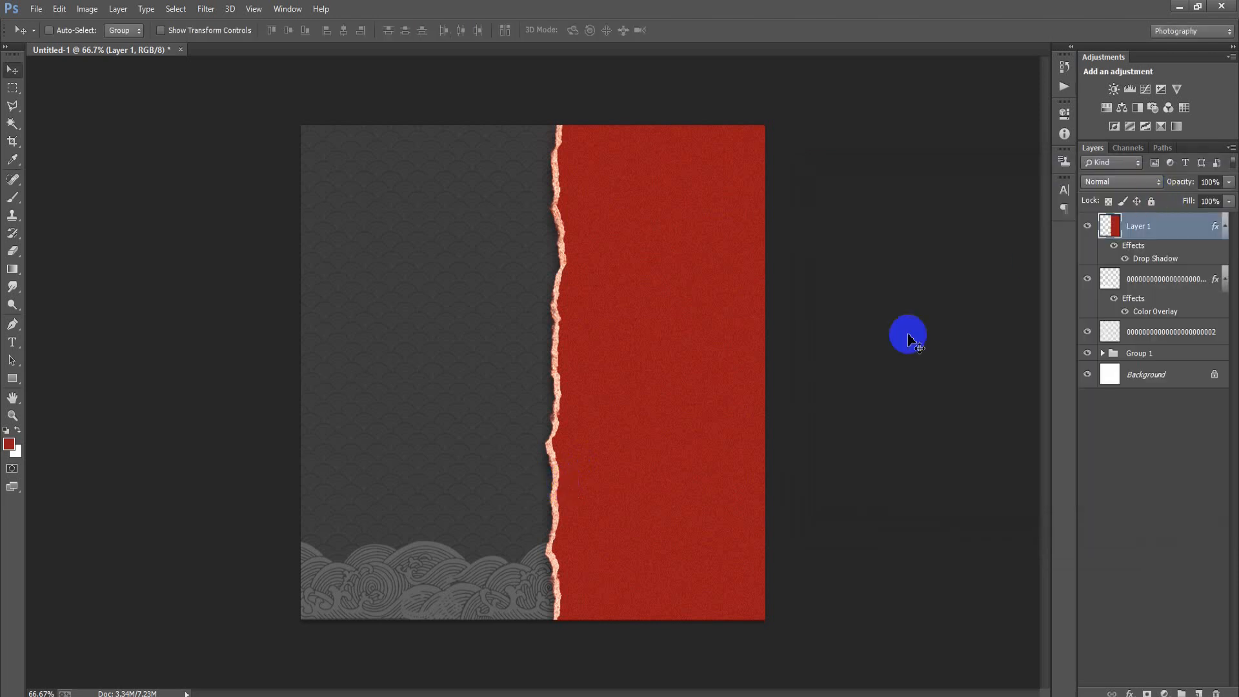
click(1224, 227)
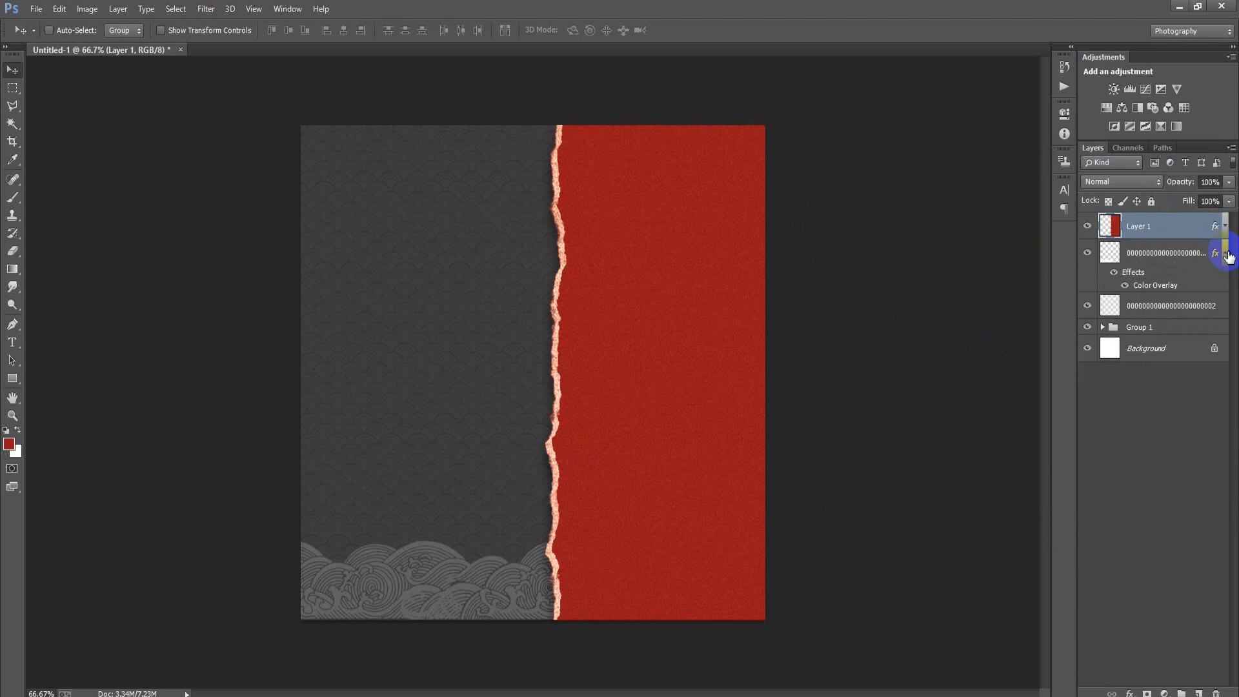
click(1225, 254)
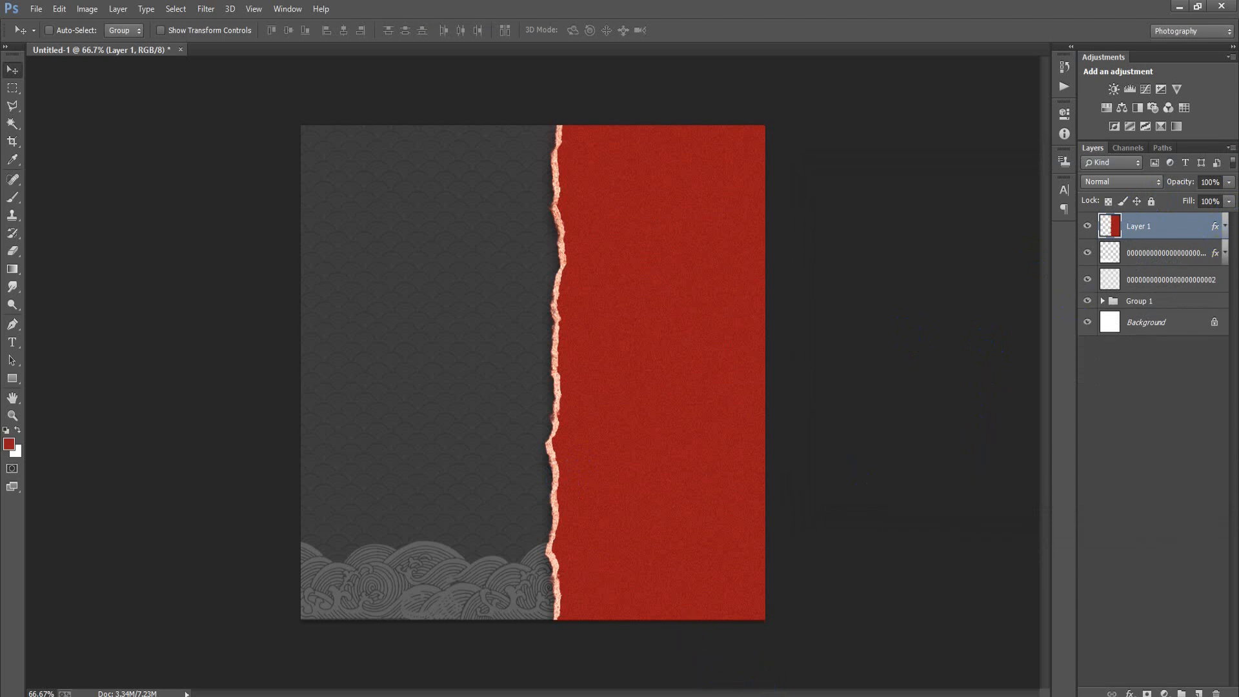
click(1164, 693)
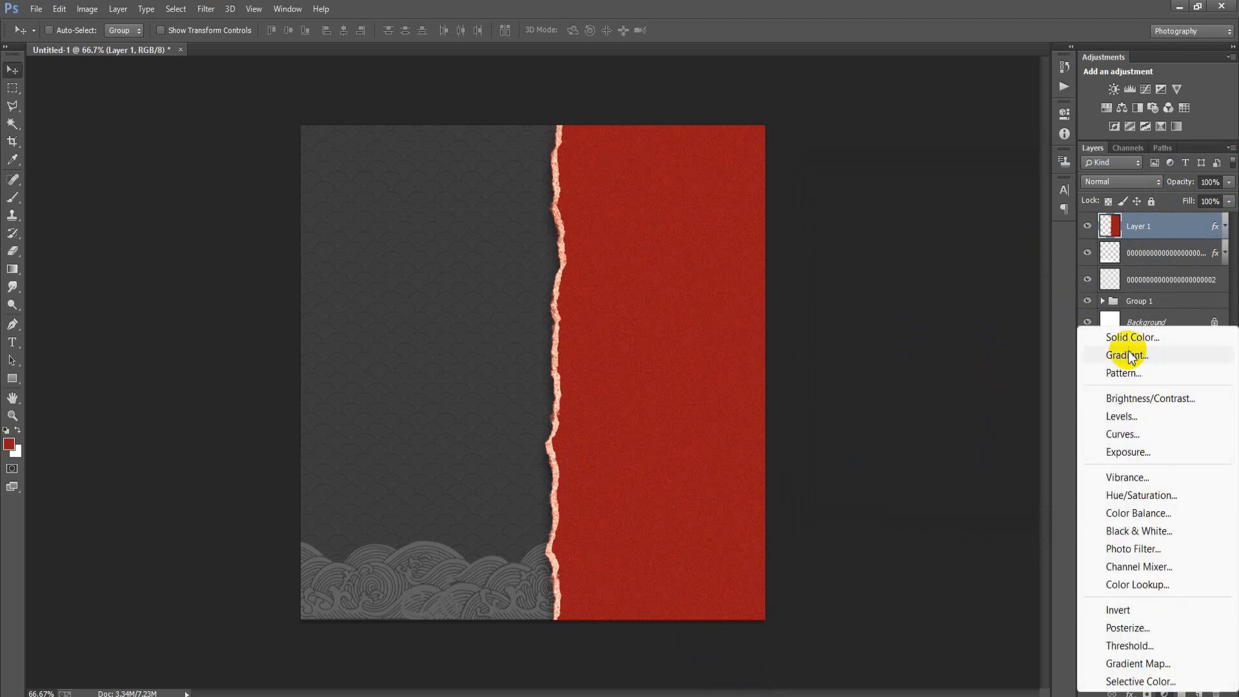
click(1145, 361)
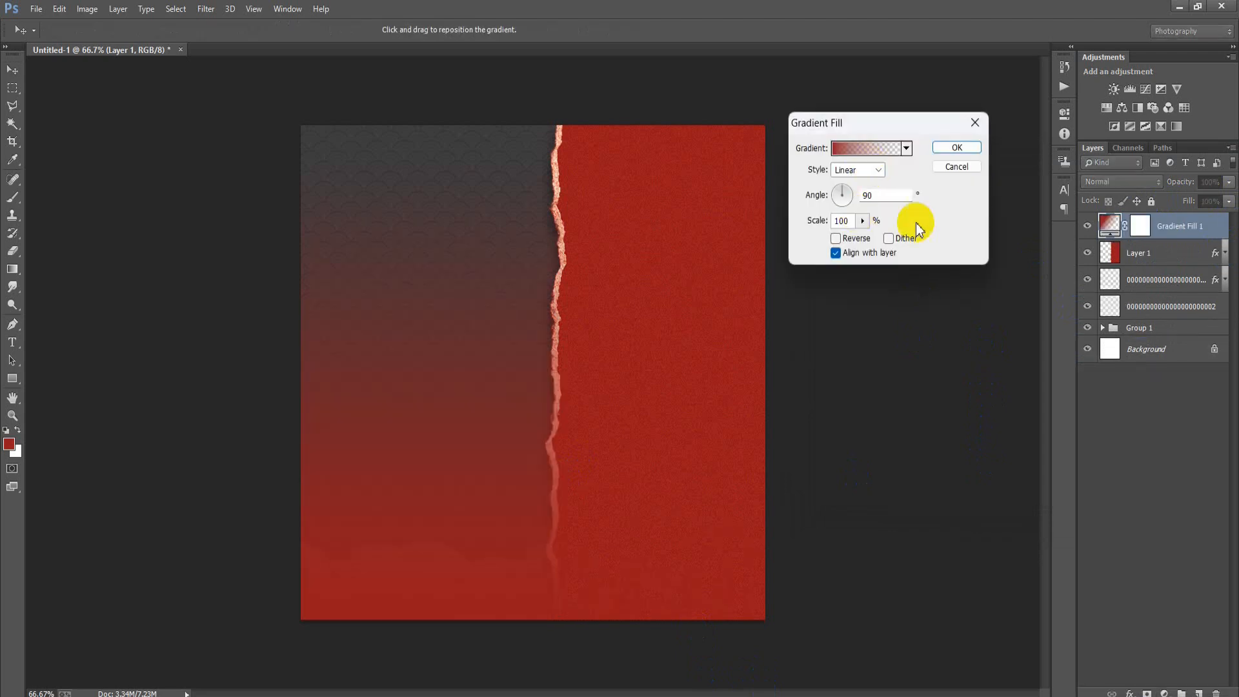
click(957, 166)
Reset the default colors and add a black-to-transparent Gradient Fill layer with Radial style, Reverse and Dither on, and scale 130%
click(7, 430)
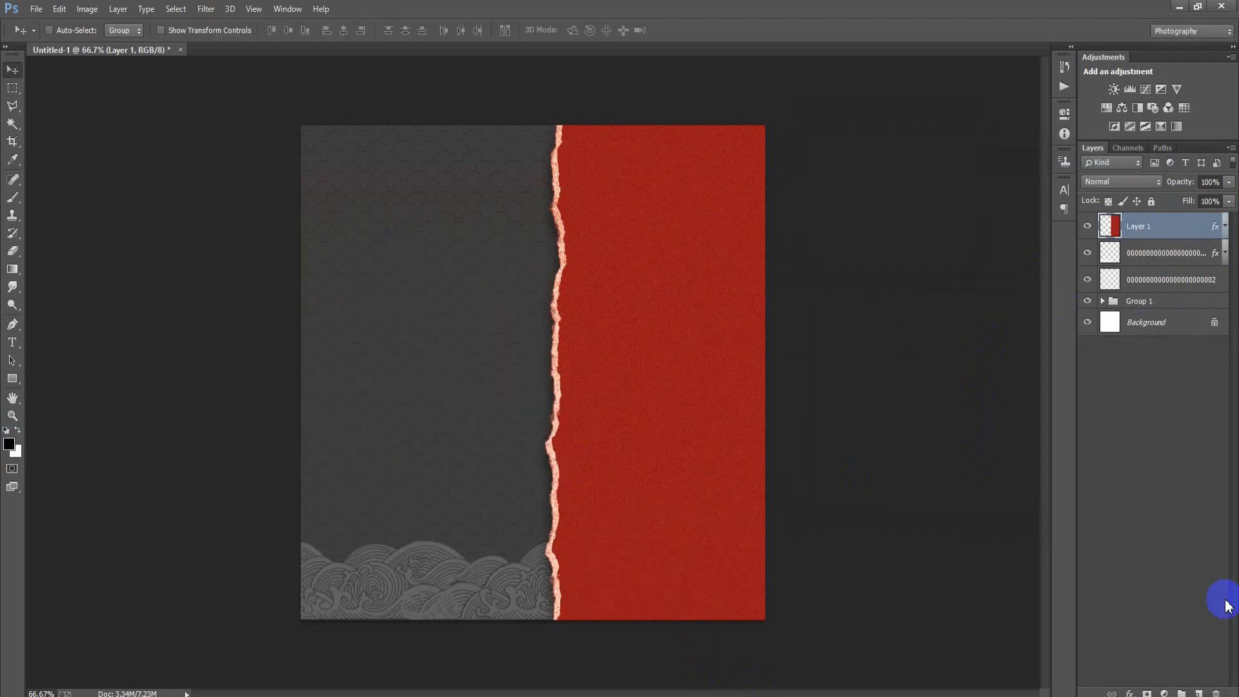
click(1165, 693)
click(1128, 362)
click(868, 170)
click(865, 191)
click(836, 238)
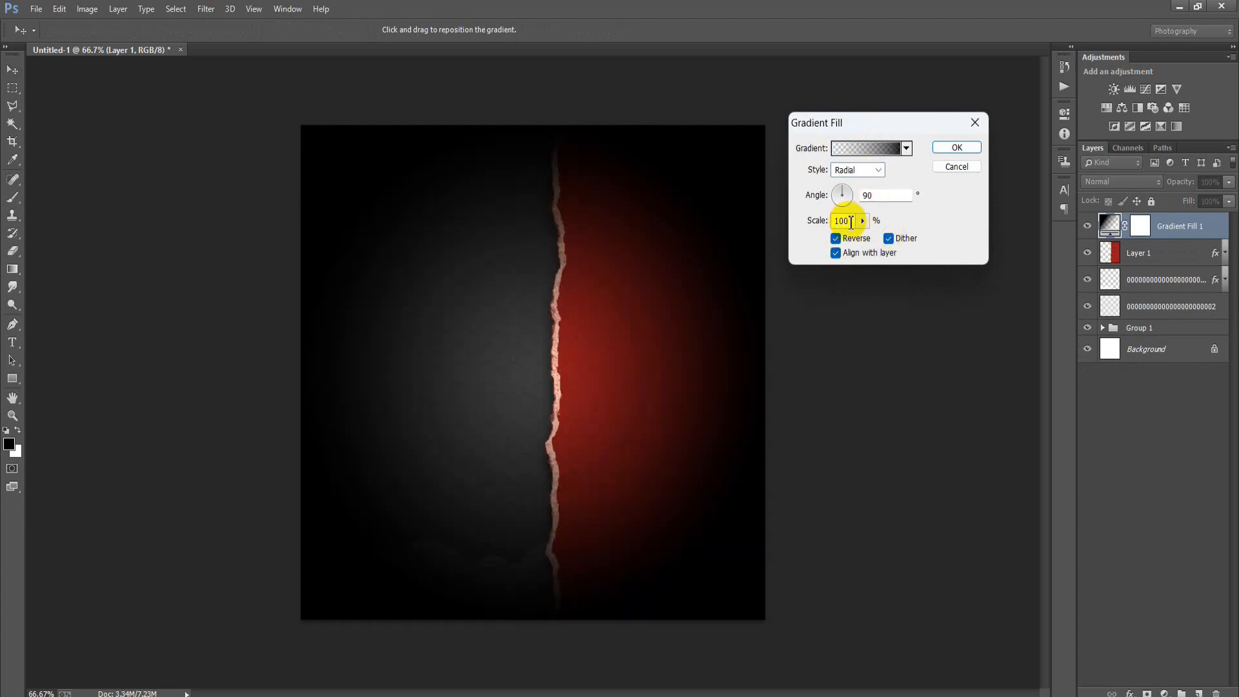
text(130)
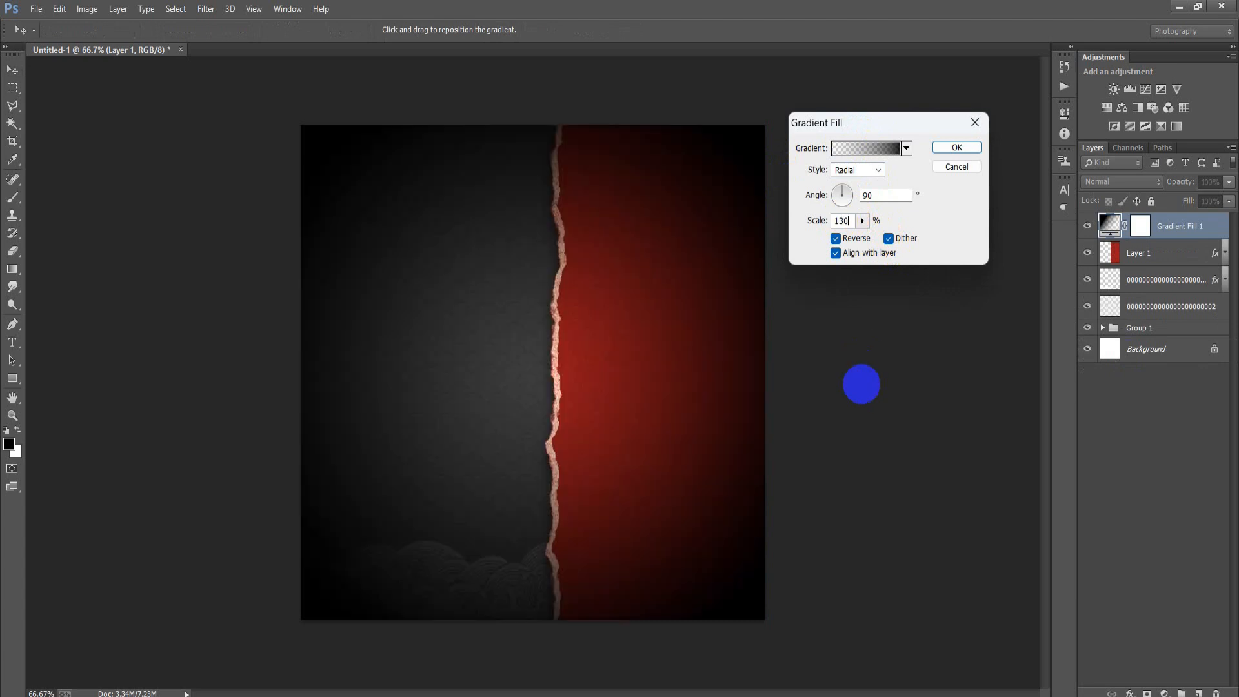
click(953, 147)
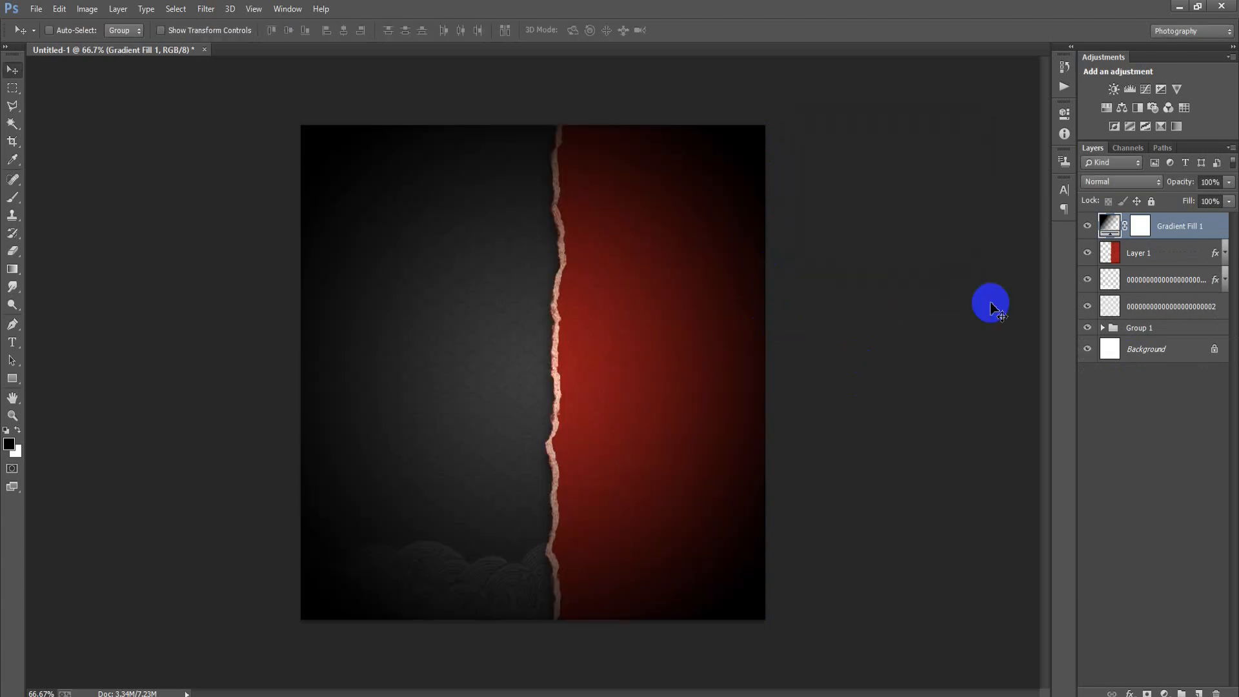
Set the gradient fill layer to Overlay at 50% opacity and group it with the three layers directly below it
click(1122, 181)
click(1103, 394)
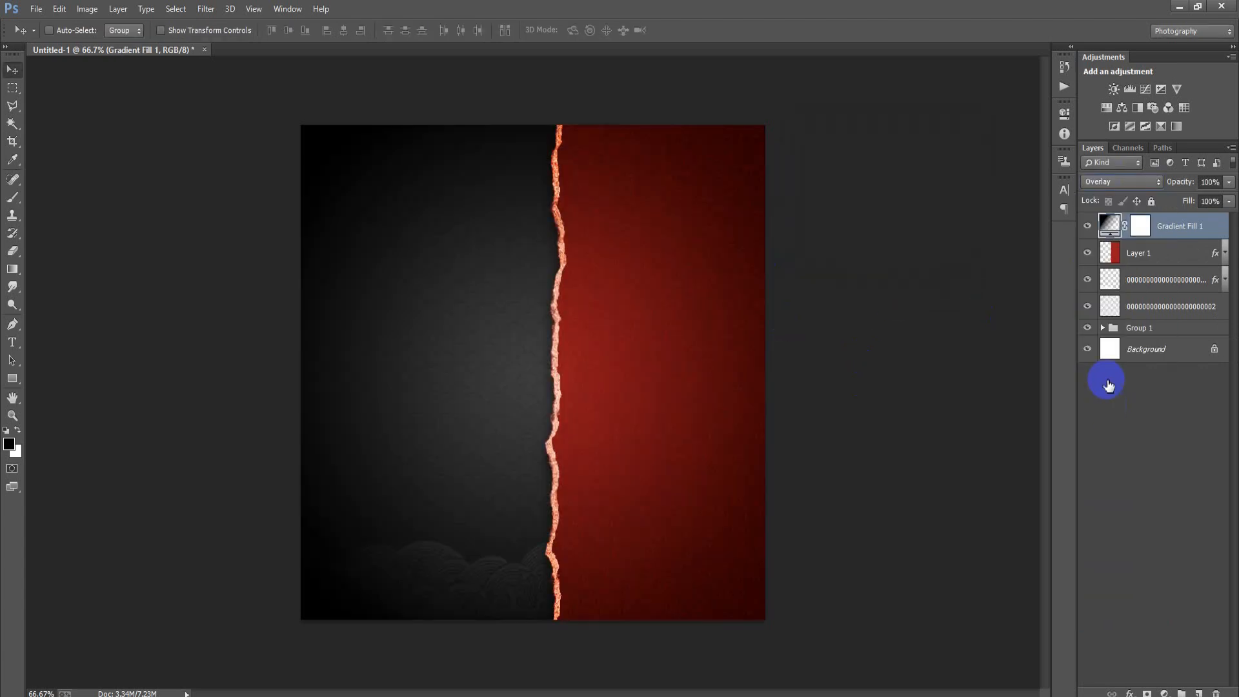
click(1210, 182)
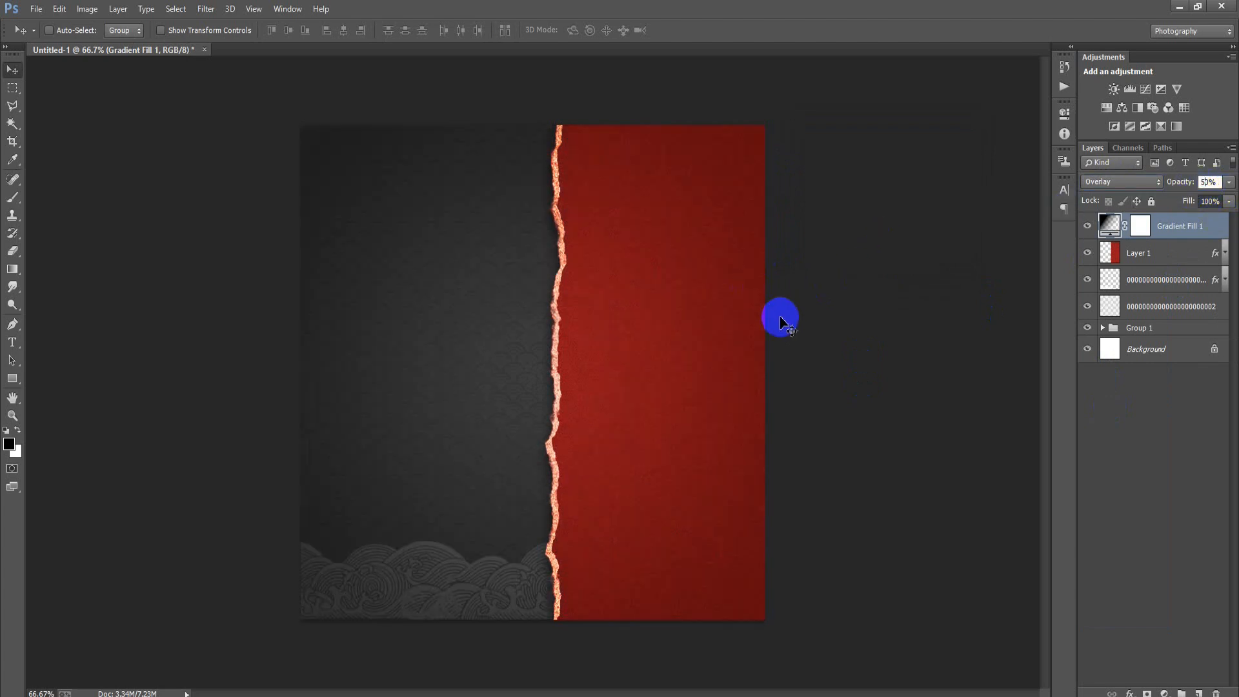
shift+click(1181, 312)
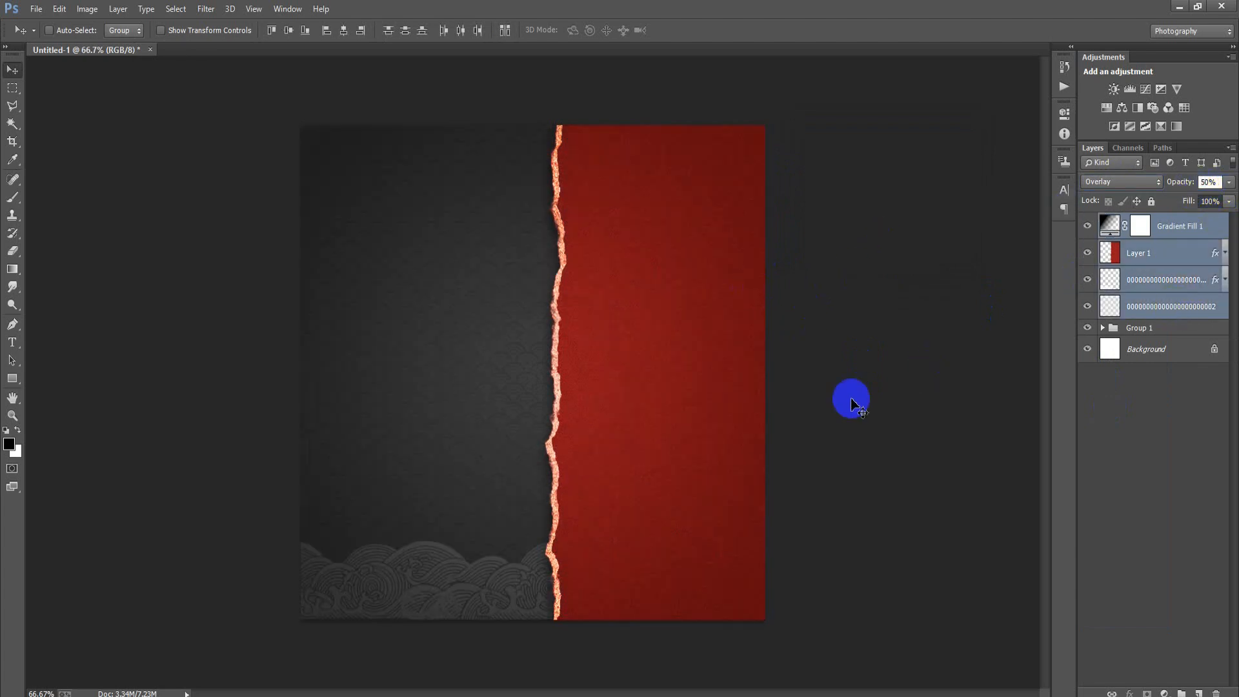
key(ctrl+g)
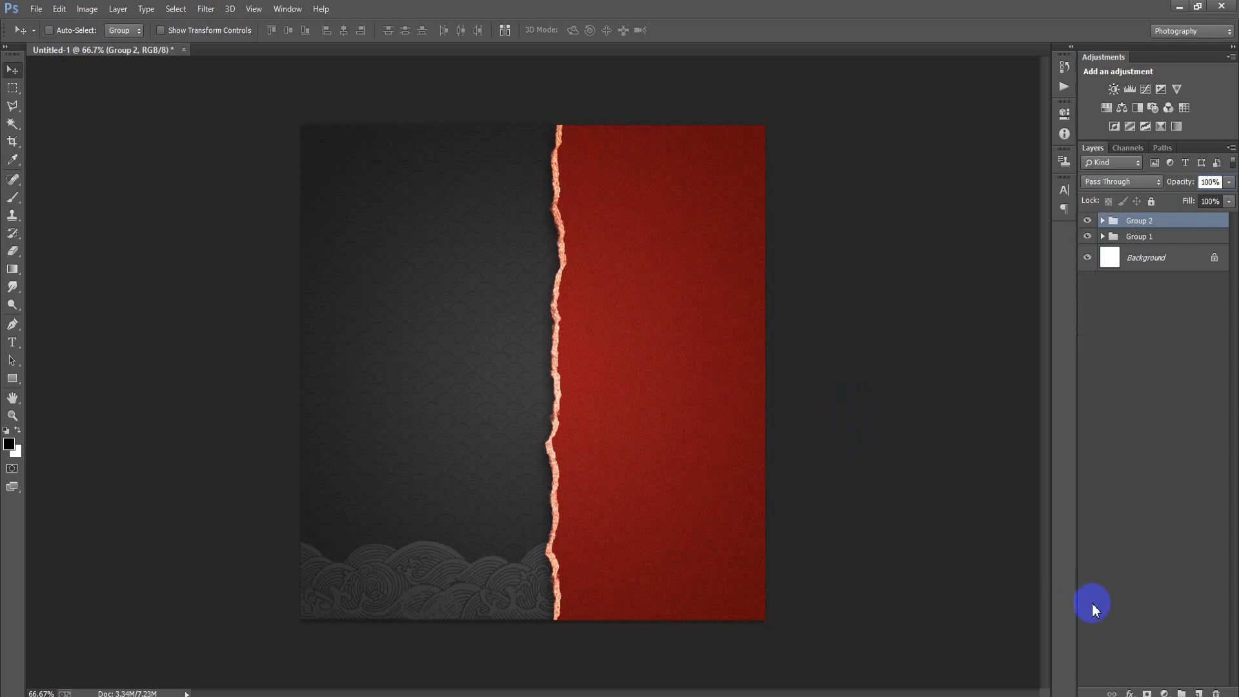
Create a new layer and add the text "Spicy" in the Bhineka font at 4 pt on the upper dark area
click(1199, 692)
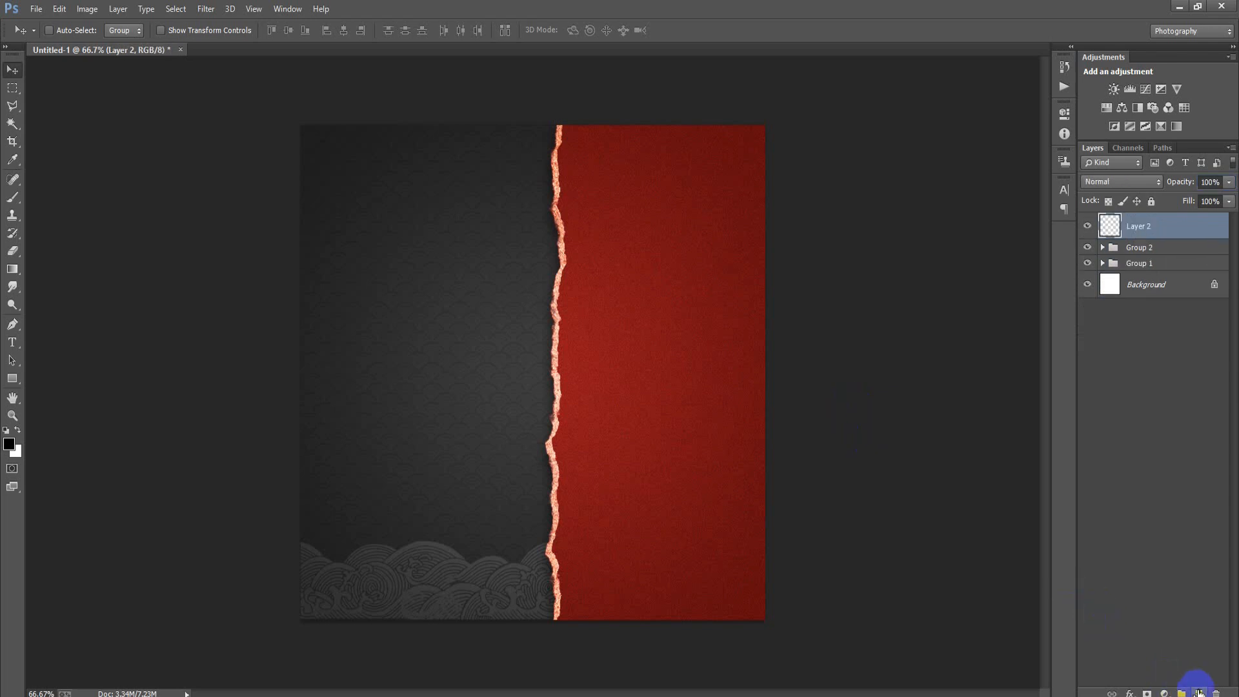
click(13, 343)
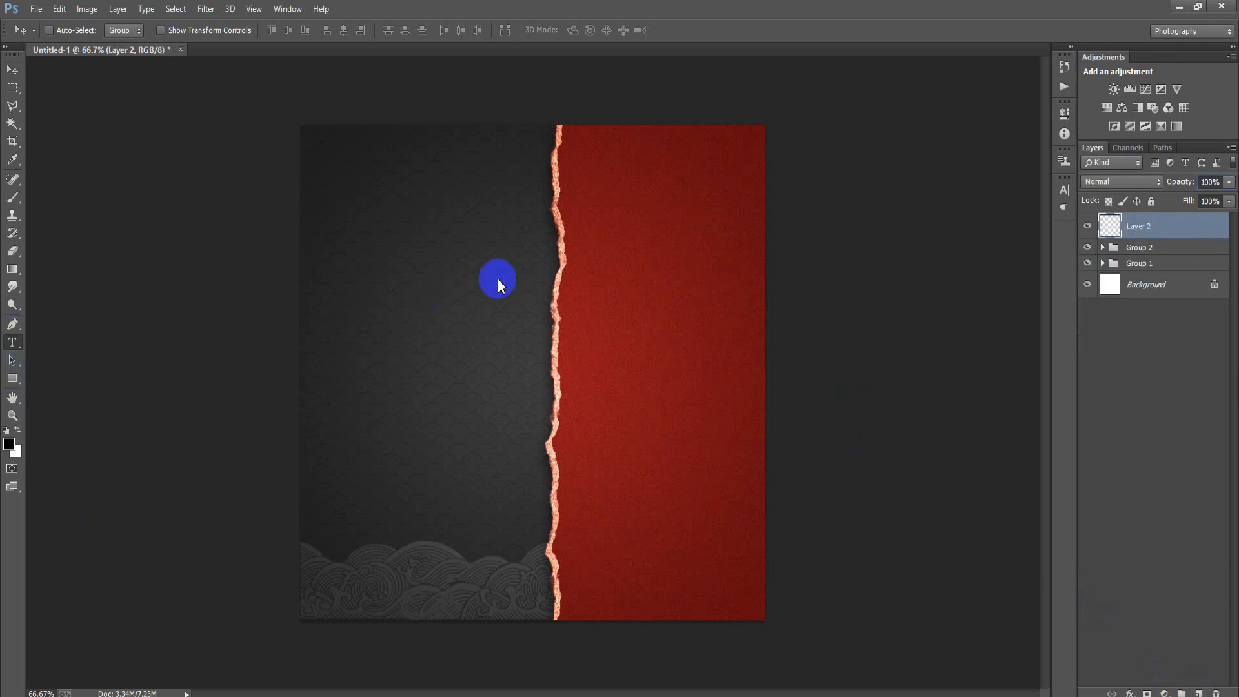
click(410, 272)
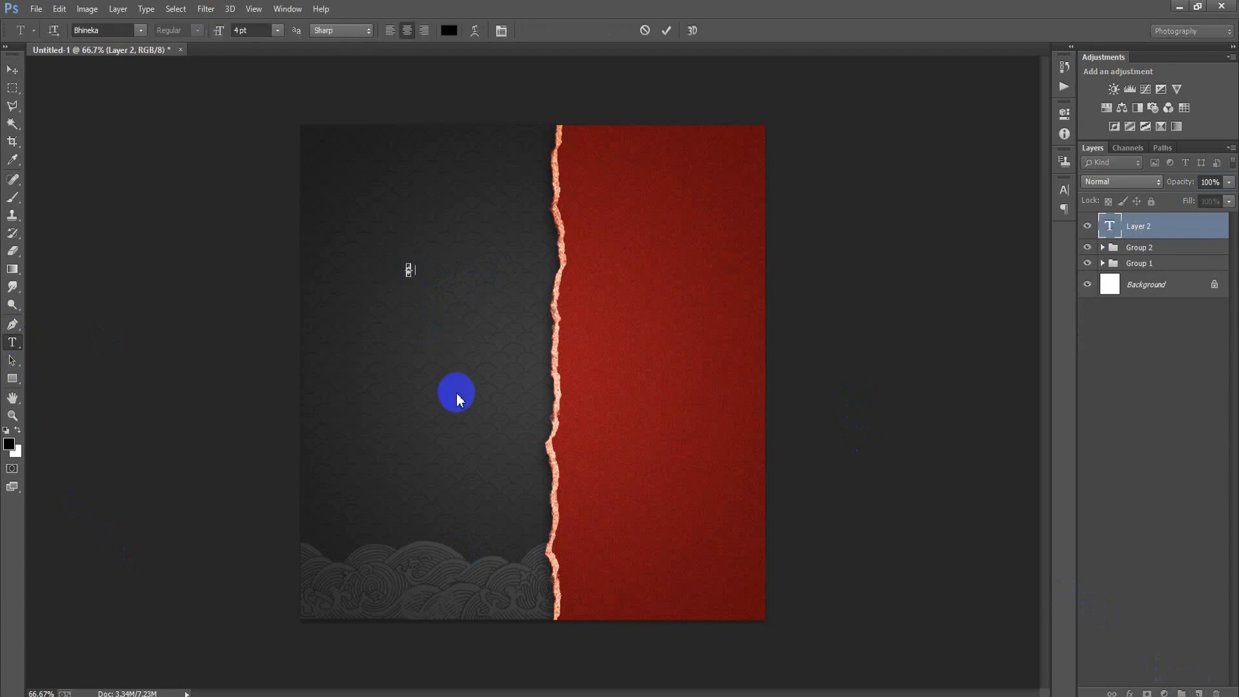
click(13, 70)
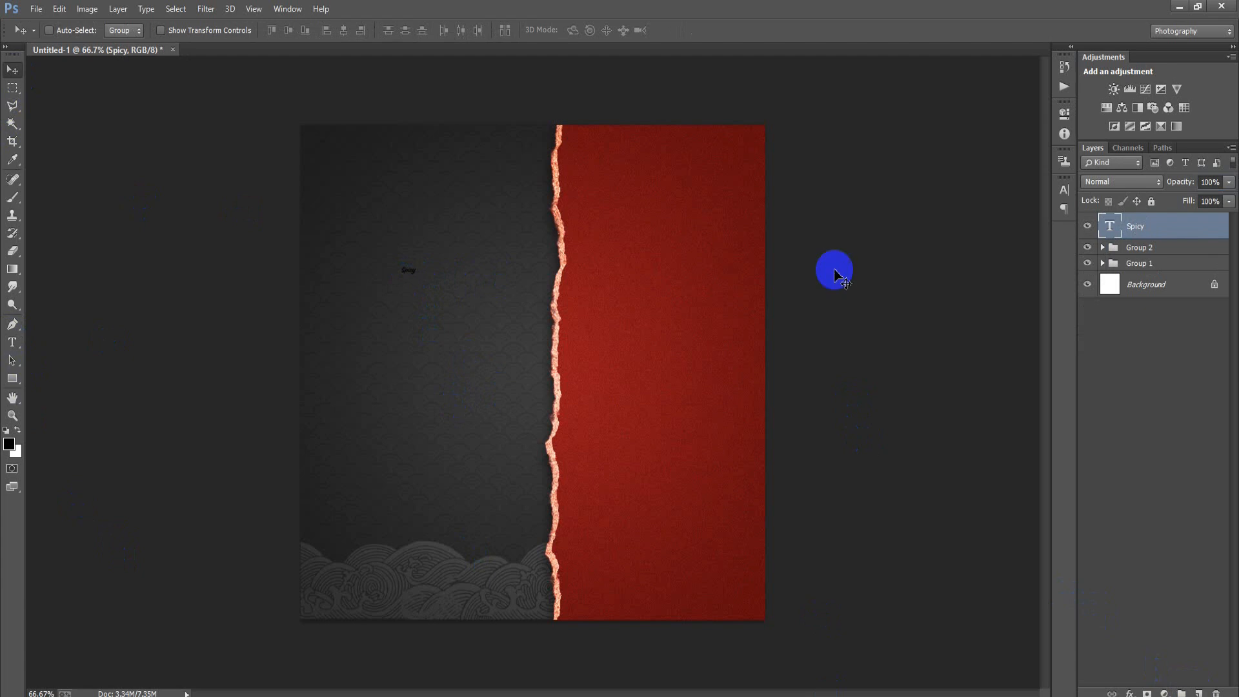
Set the color of the "Spicy" text to #C5C4C6
click(1064, 190)
click(1028, 279)
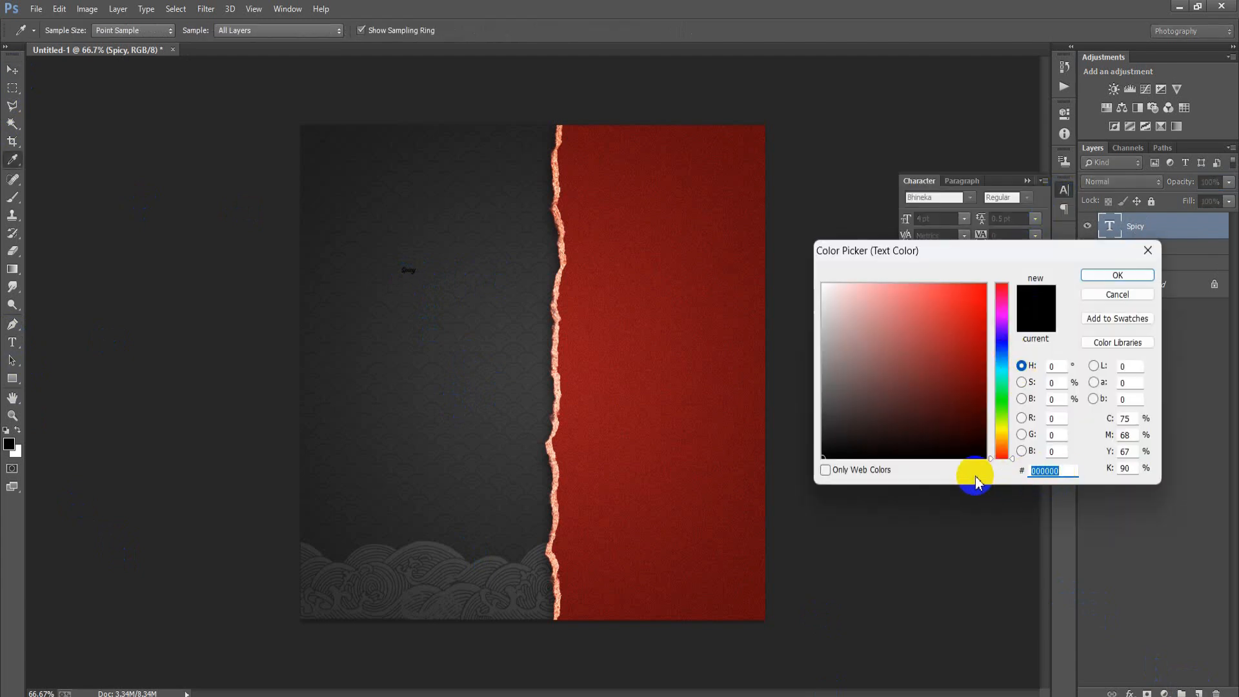
text(A)
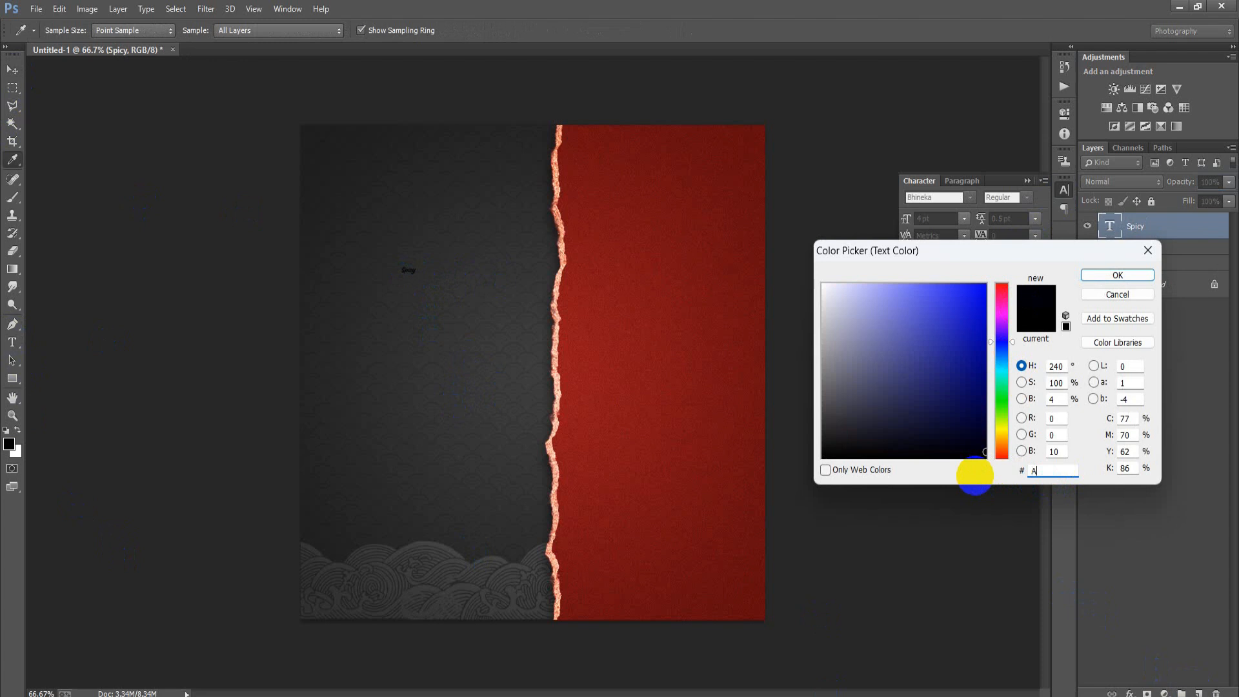
text(F7)
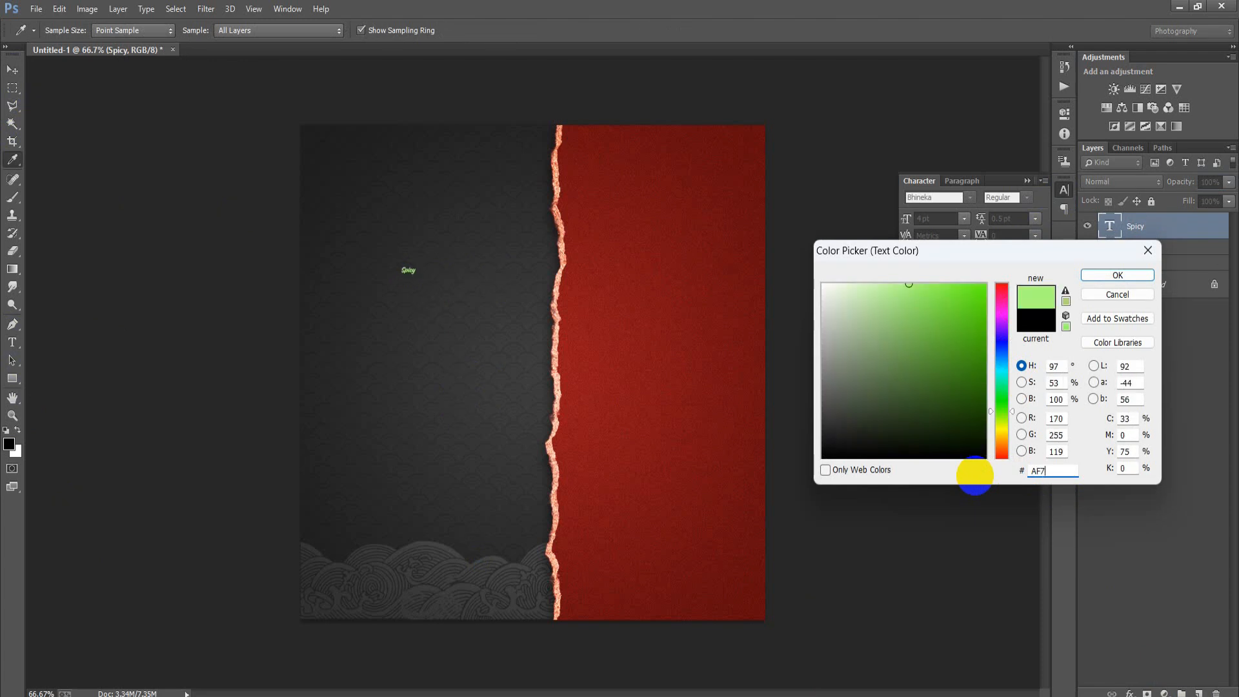
text(345)
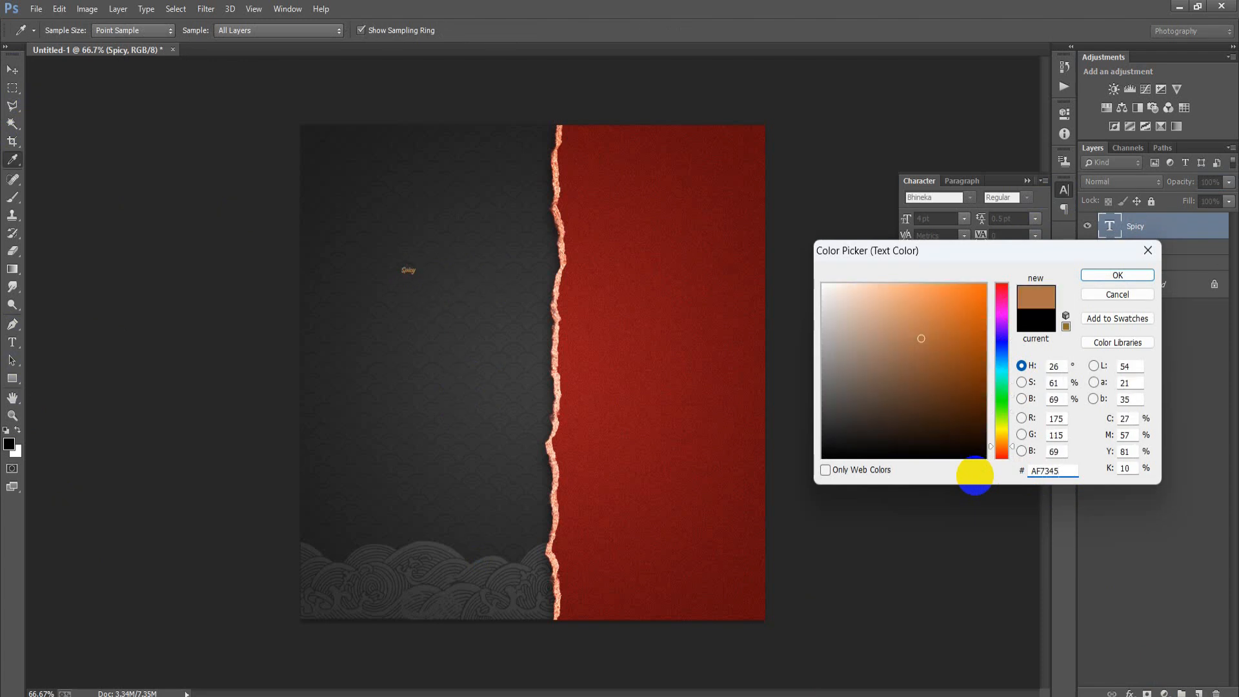
double_click(1046, 471)
text(C5)
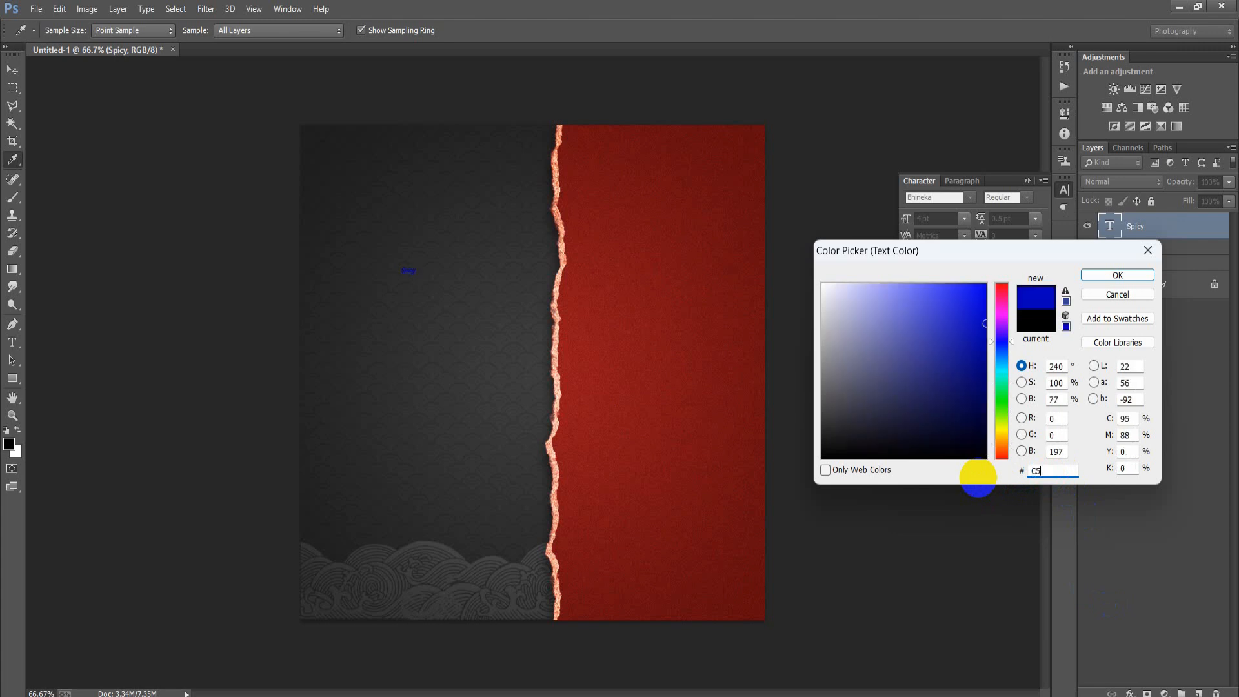
text(C4)
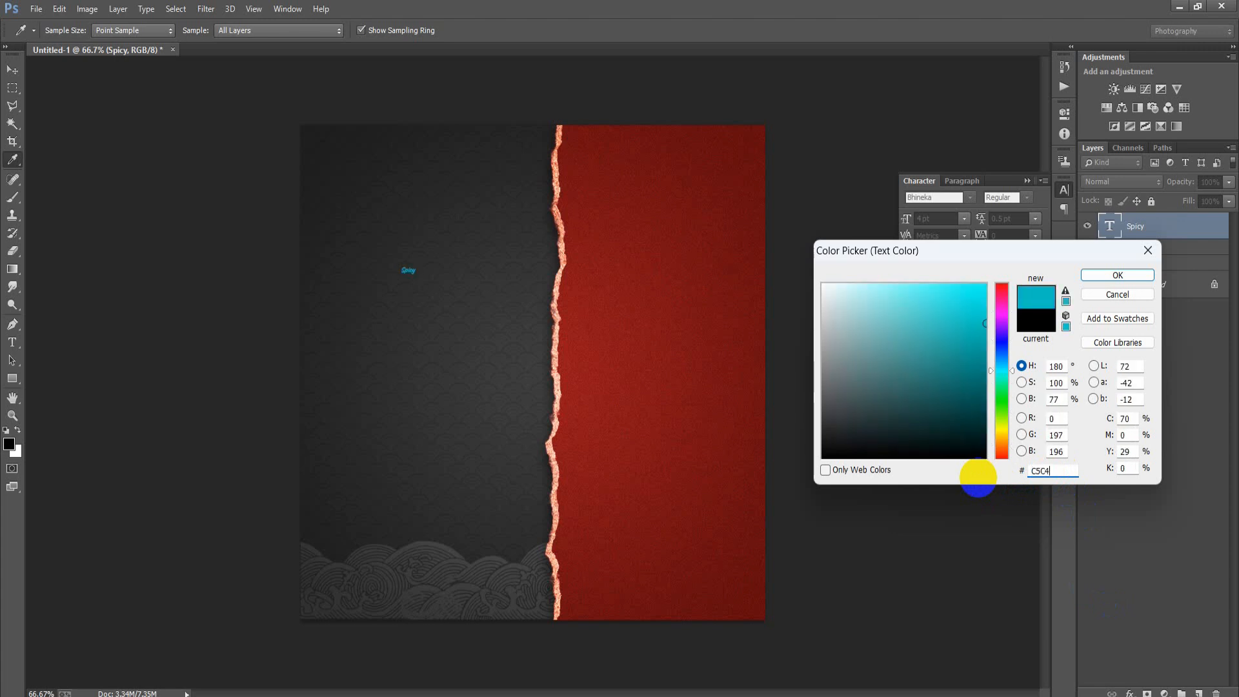
text(C6)
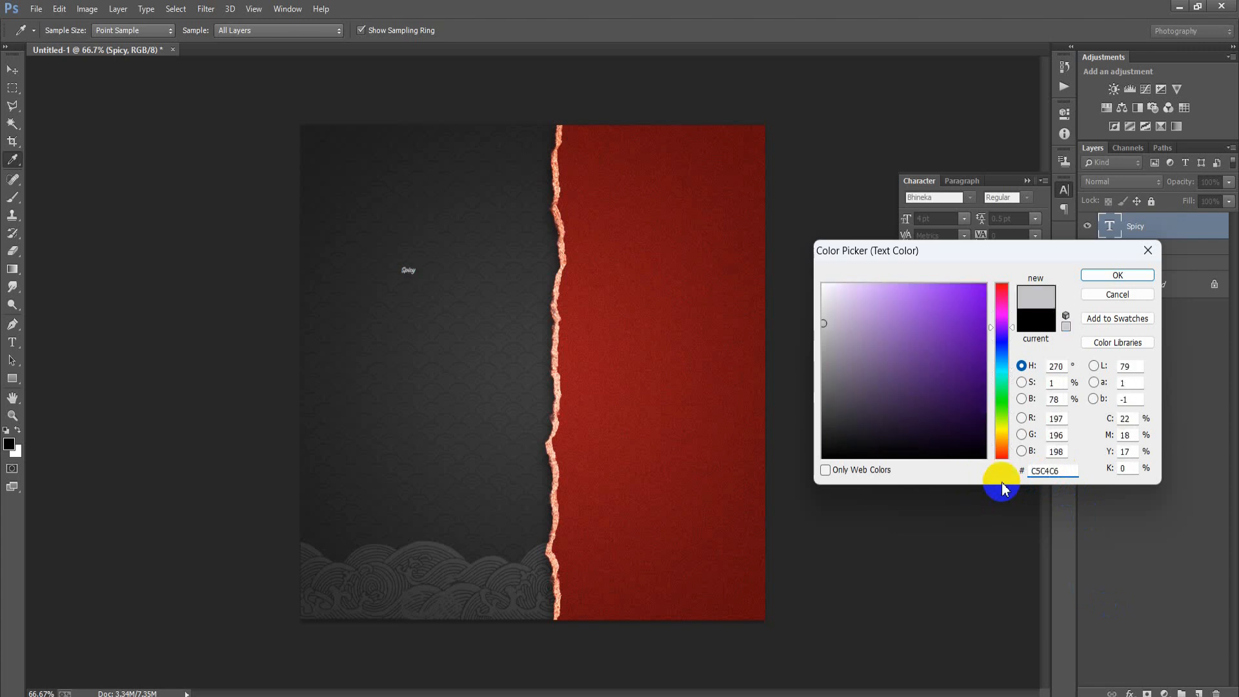
click(1117, 275)
Enlarge the "Spicy" text to about 19.87 pt on the dark area and place a duplicate of it directly below
key(v)
key(ctrl+t)
drag(417, 275, 434, 317)
click(621, 30)
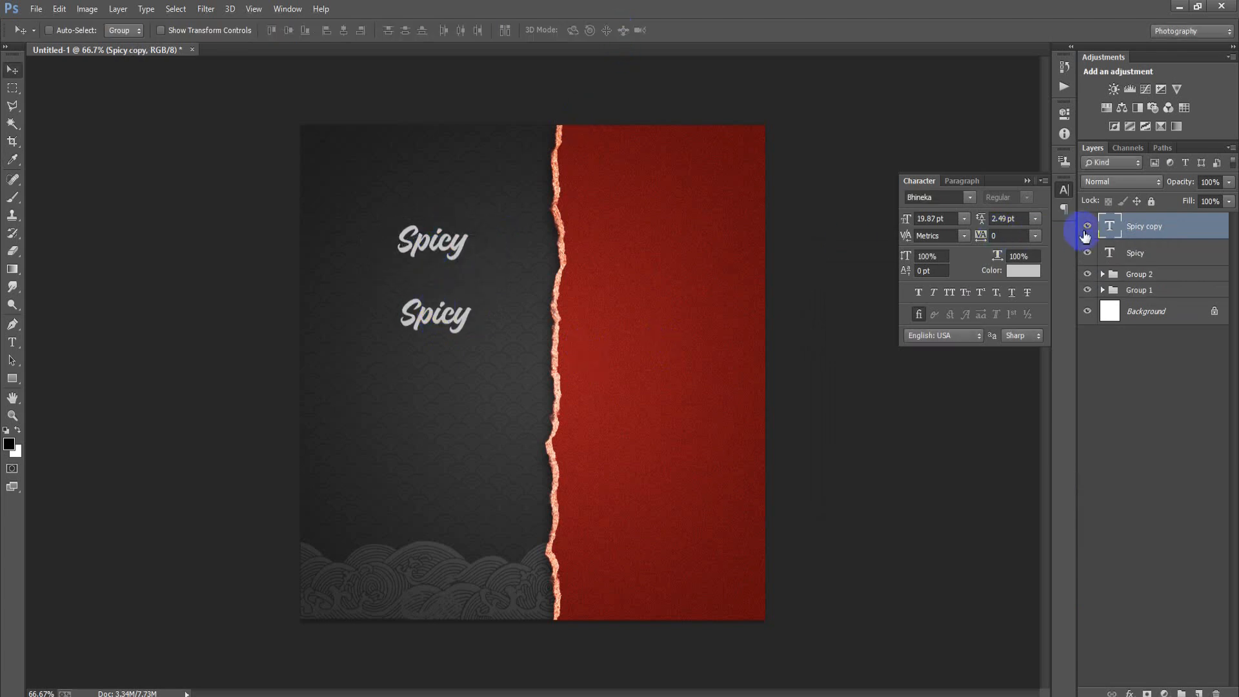
Change the duplicated text below "Spicy" to "Ramen"
double_click(1113, 233)
text(Ramen)
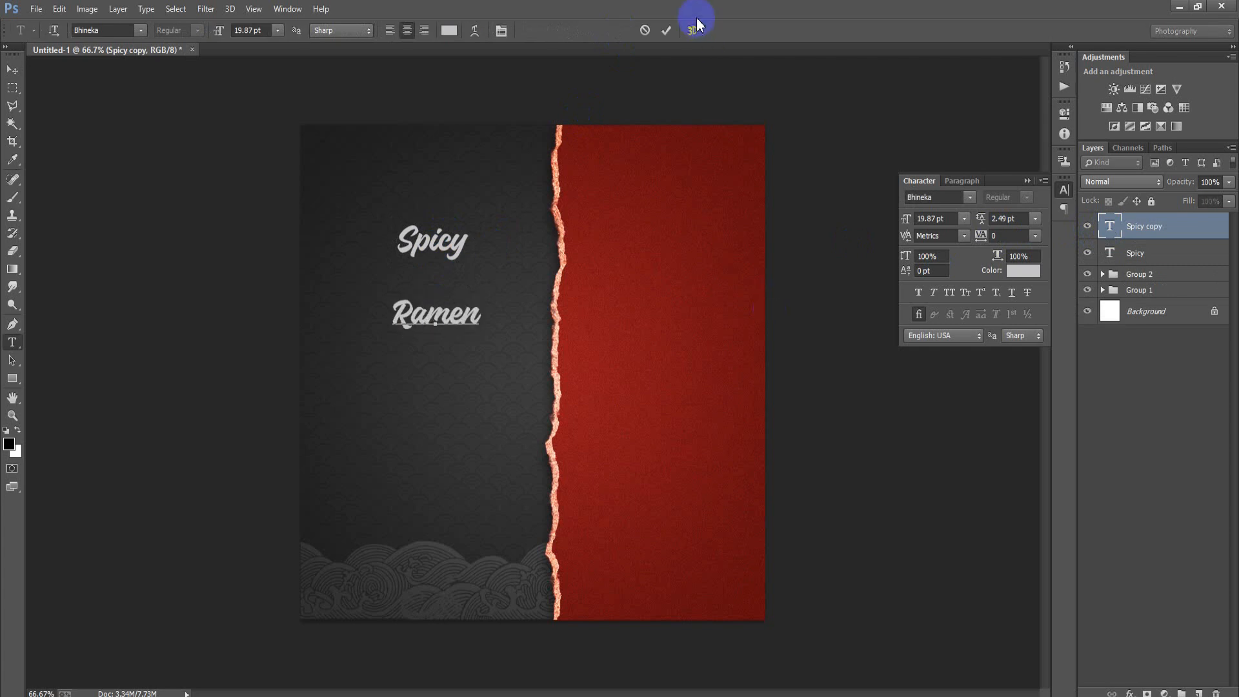
click(666, 30)
Set the color of the "Ramen" text to #AF7345
click(1020, 271)
double_click(1067, 470)
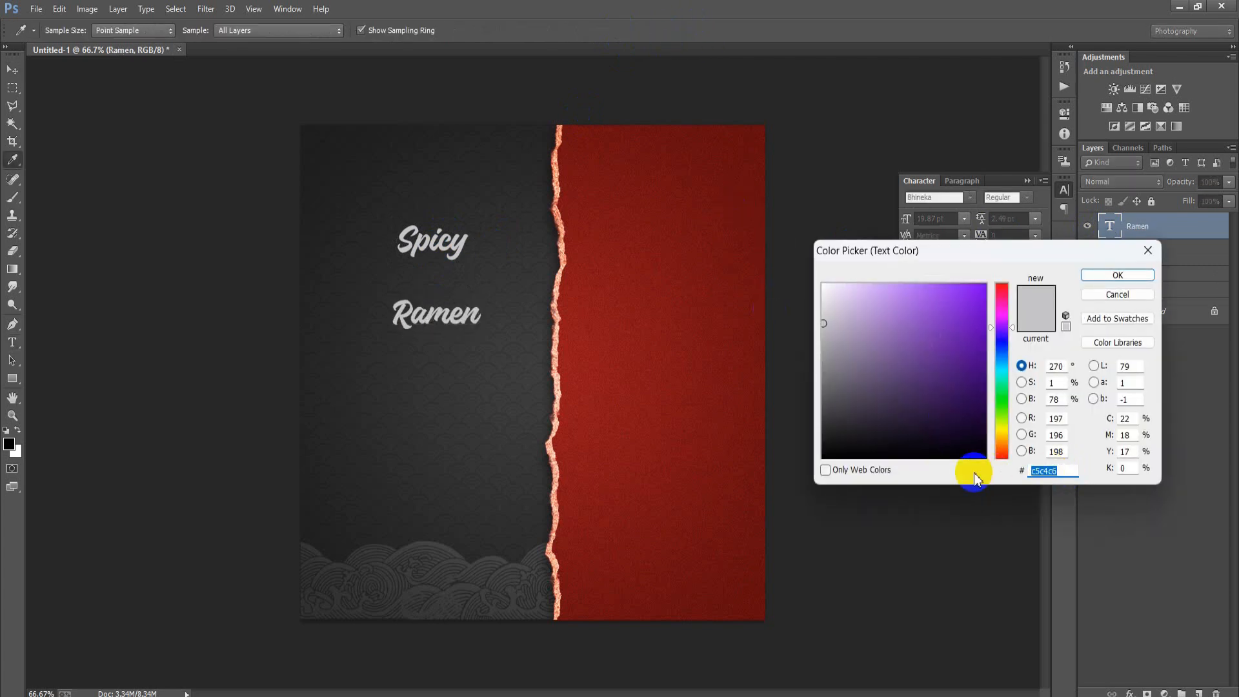
text(AF7)
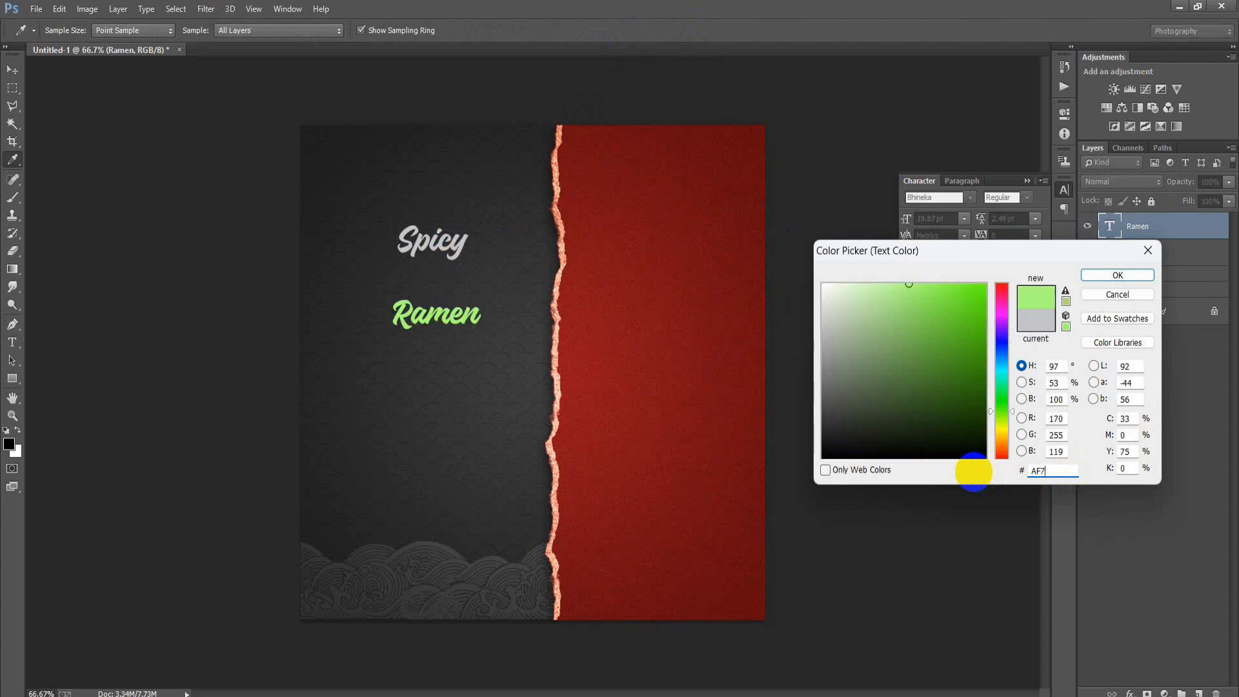
text(345)
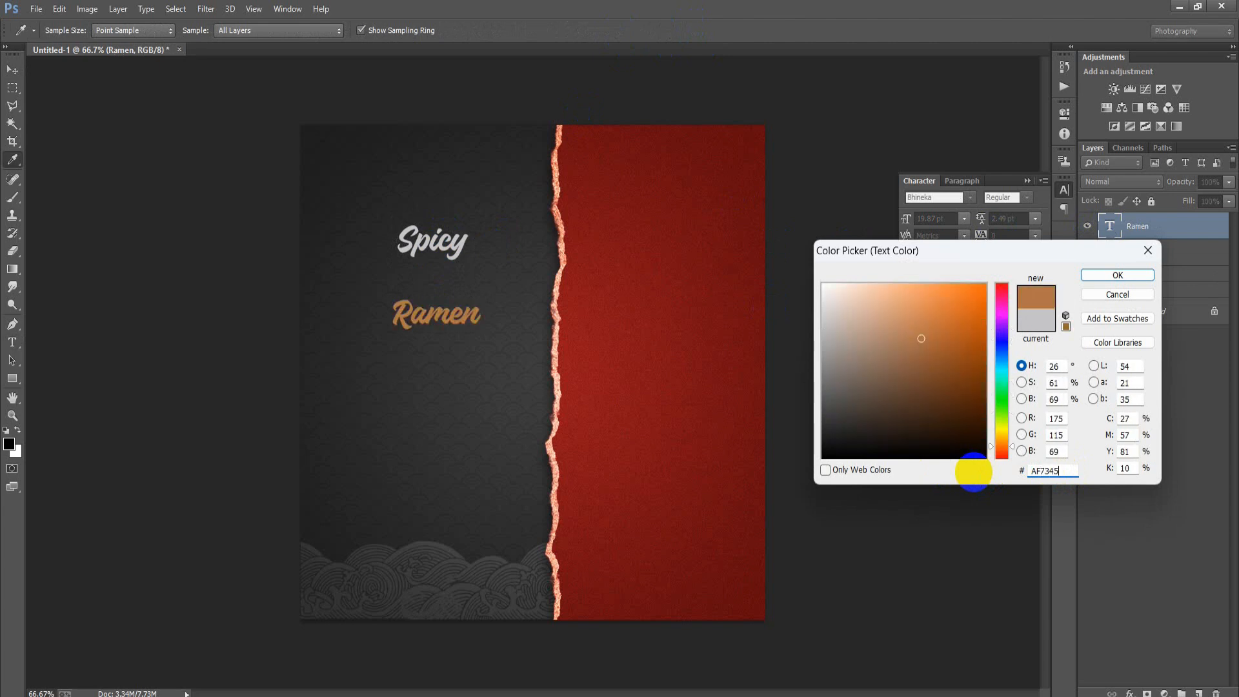
click(1097, 273)
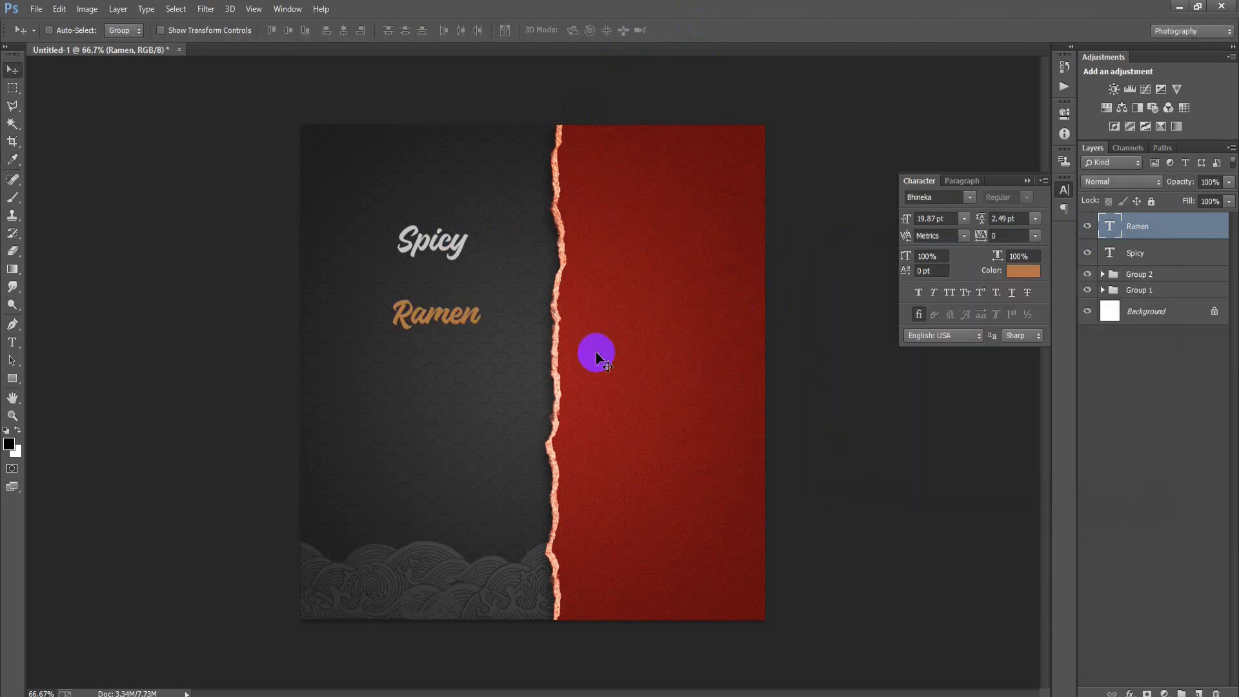
Enlarge the "Ramen" text to about 38.46 pt so it sits directly beneath "Spicy"
drag(478, 336, 516, 322)
click(622, 30)
Try to align "Spicy" and "Ramen" to the background's horizontal center and undo the alignment
ctrl+click(1142, 316)
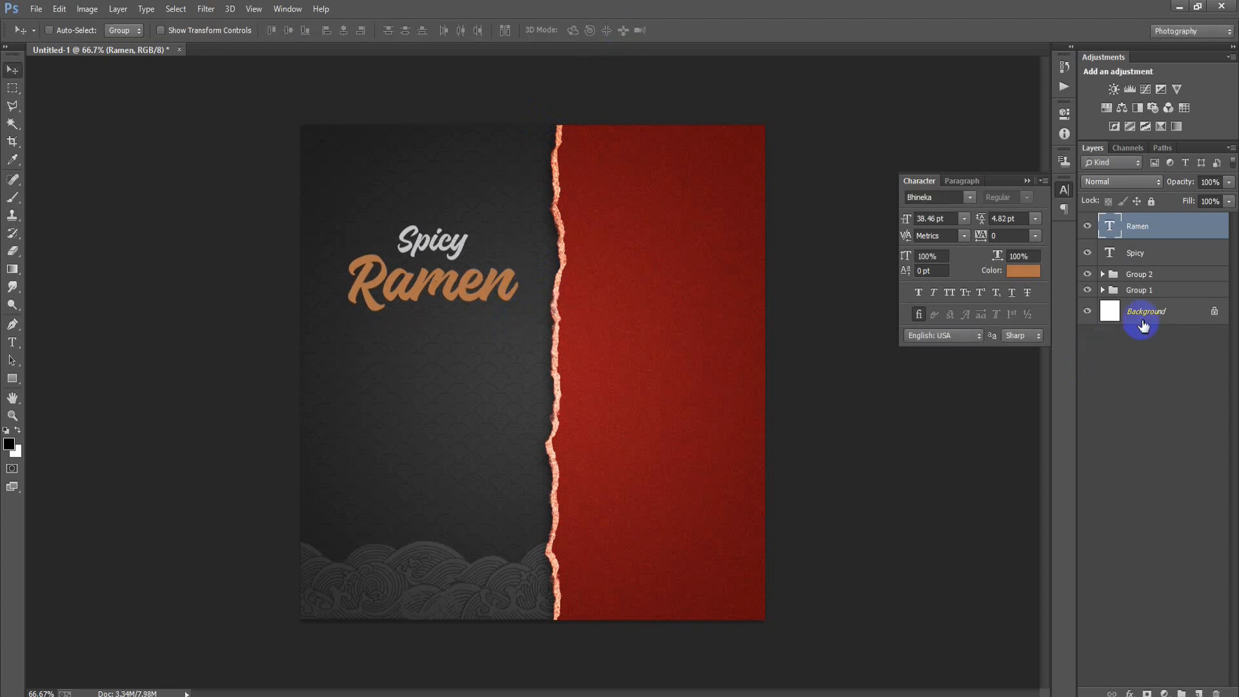
ctrl+click(1144, 250)
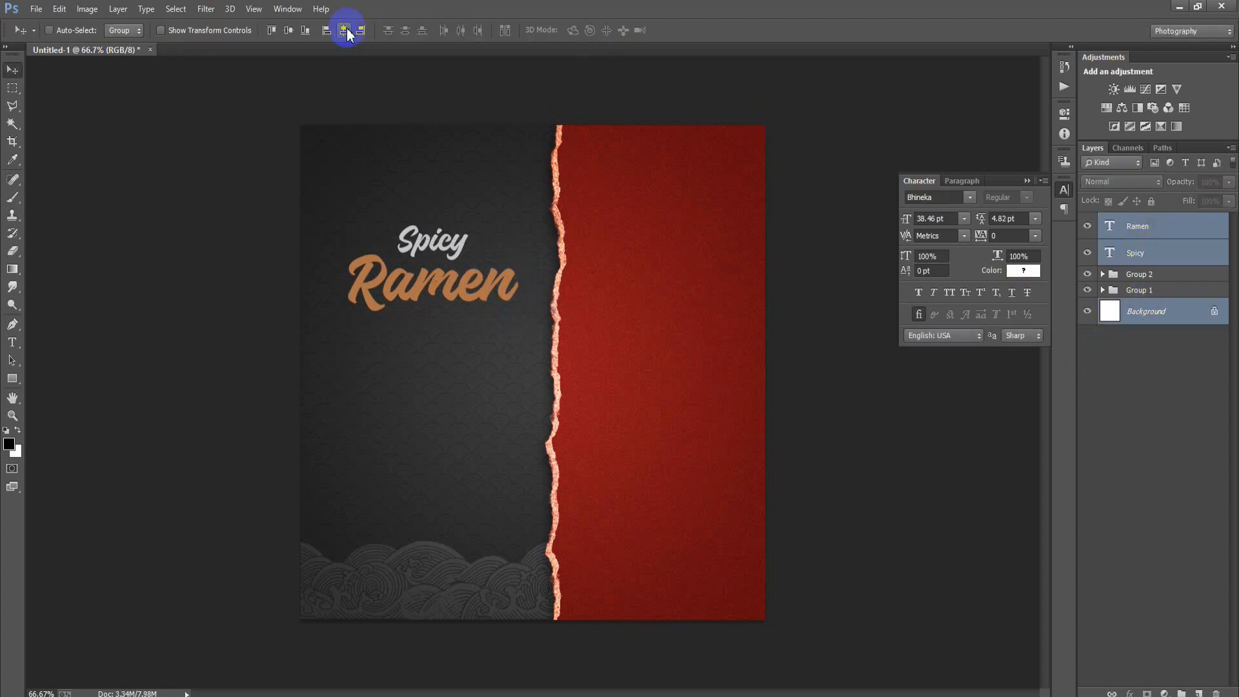
click(344, 31)
key(ctrl+z)
Nudge the "Spicy" and "Ramen" texts together slightly left and up
click(1159, 237)
ctrl+click(1158, 260)
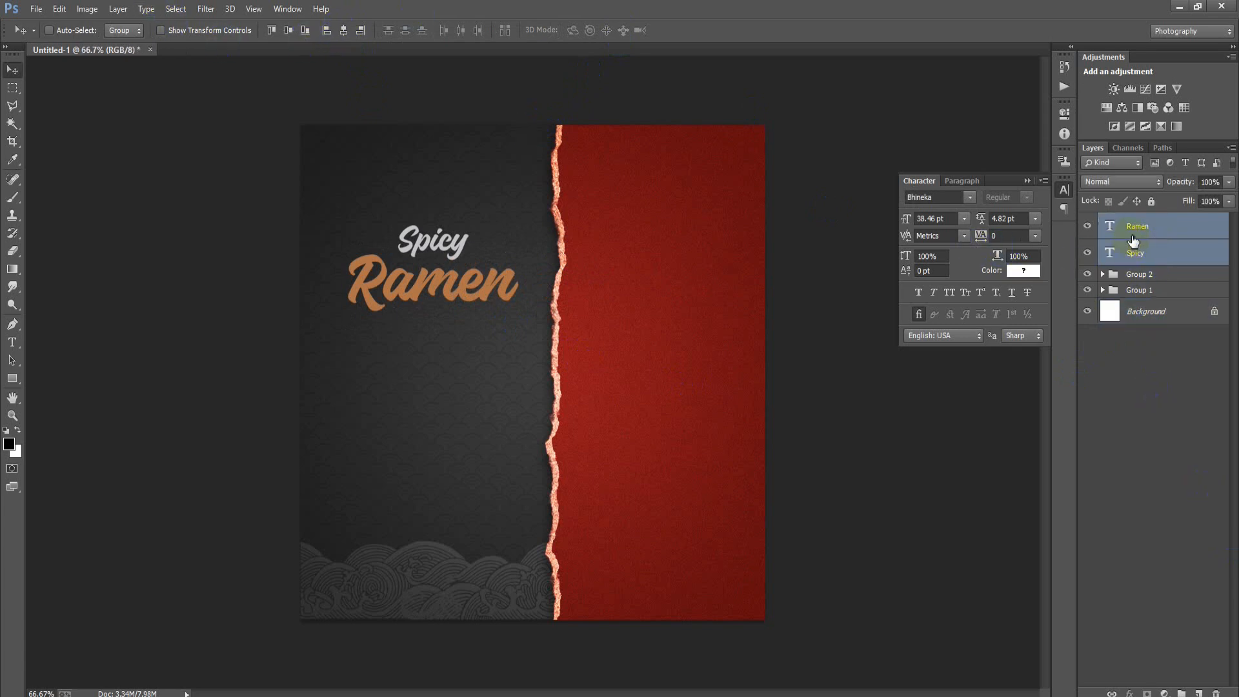
key(Left)
key(Left)
key(Left)
key(Left)
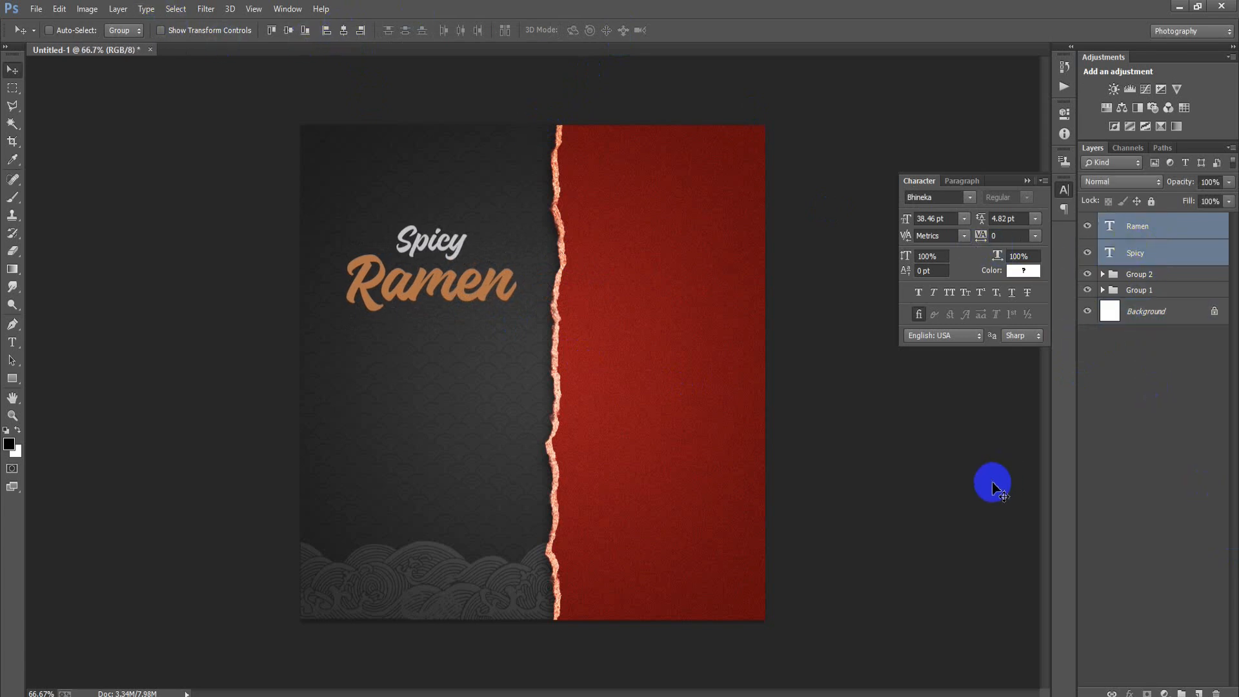
key(Up)
key(Up)
key(Up)
key(Right)
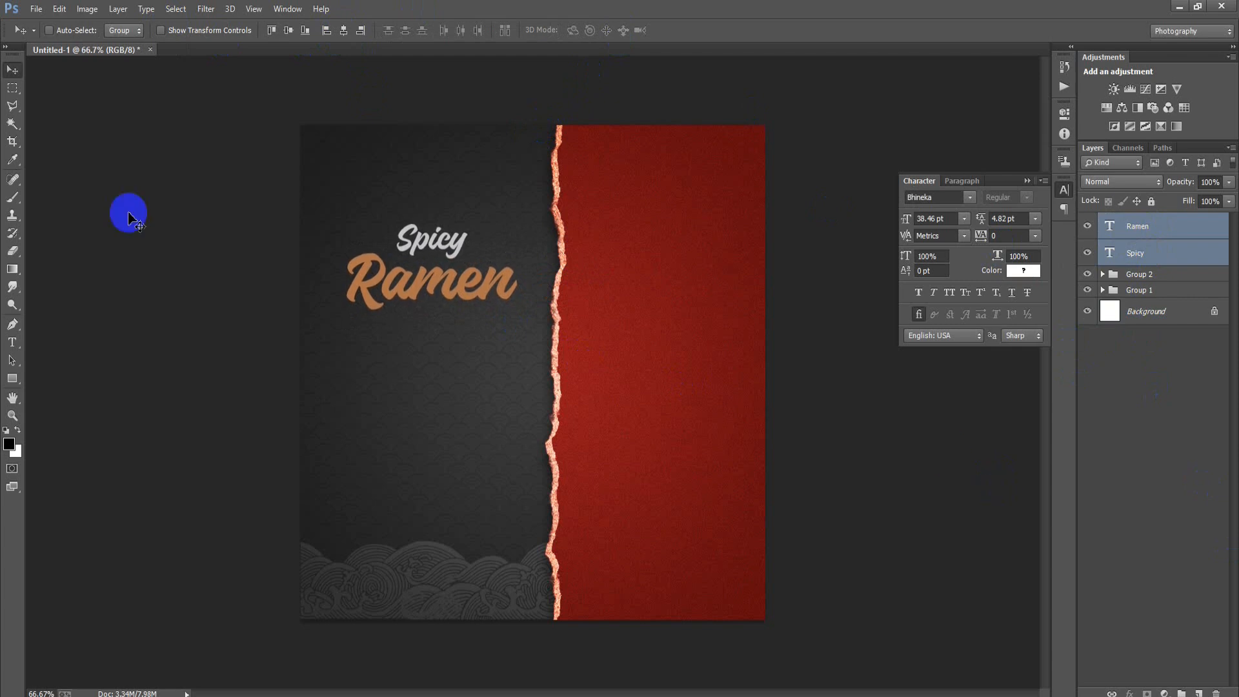
Place the white Lorem ipsum paragraph image into the document and rasterize its layer
click(36, 9)
click(111, 275)
click(478, 267)
click(765, 560)
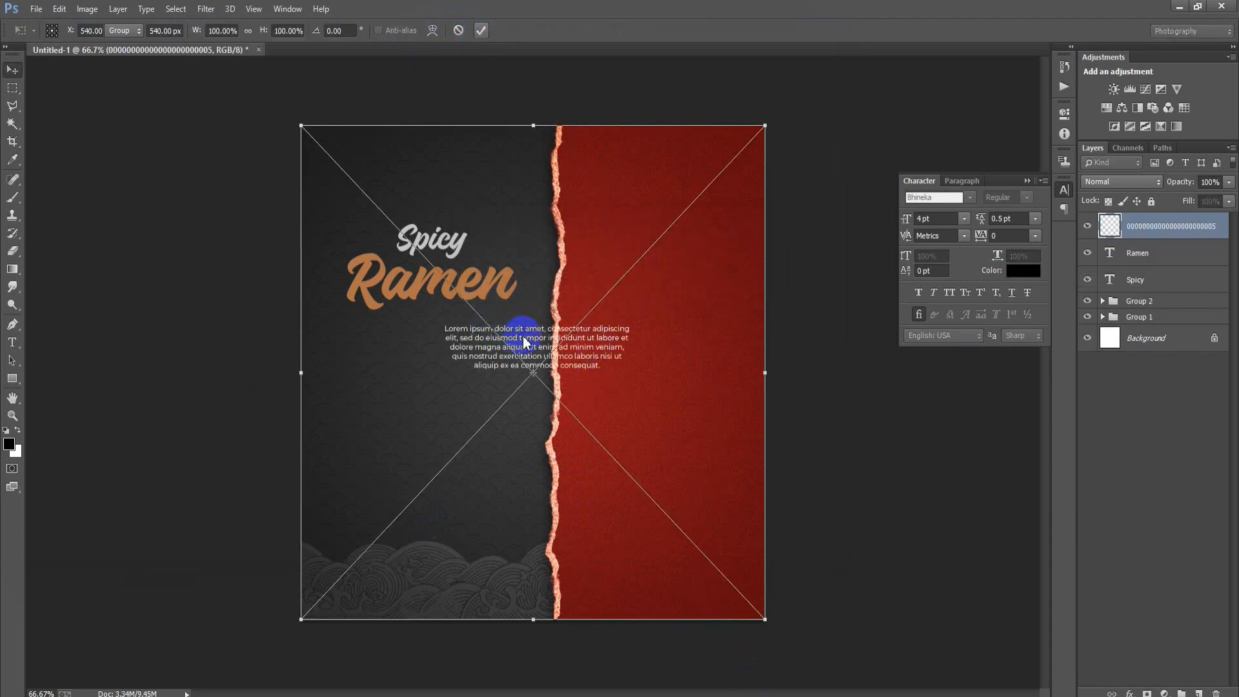
key(Return)
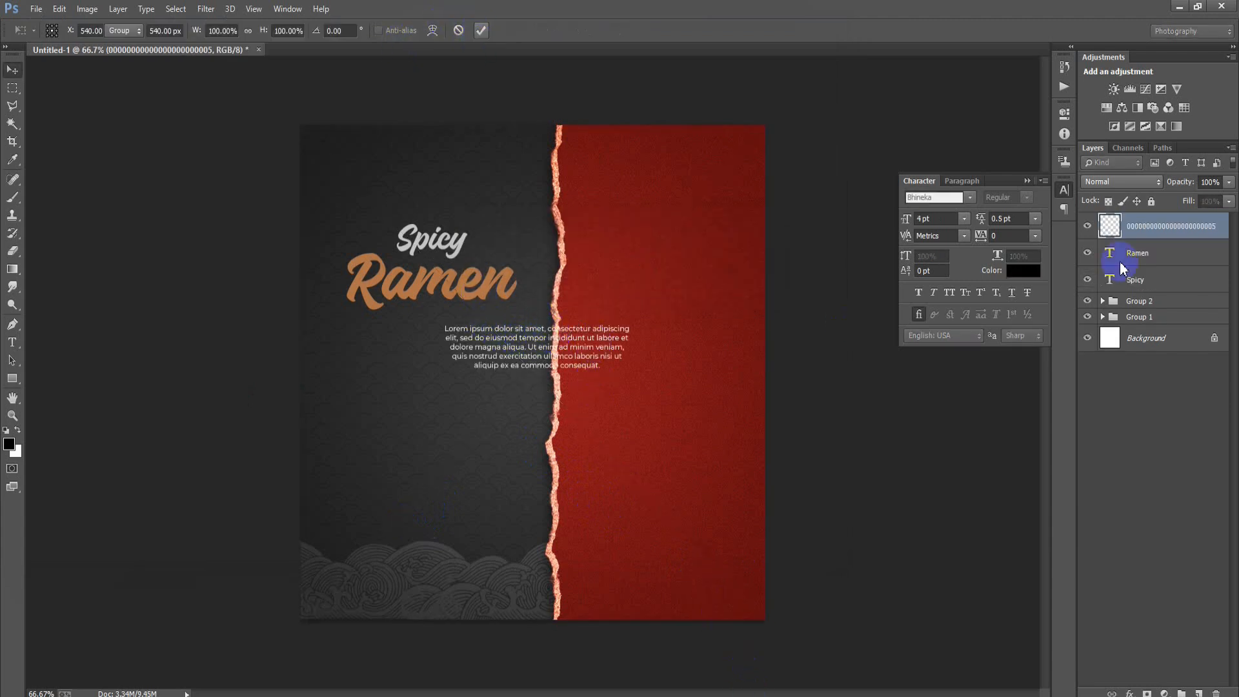
right_click(1168, 229)
click(910, 318)
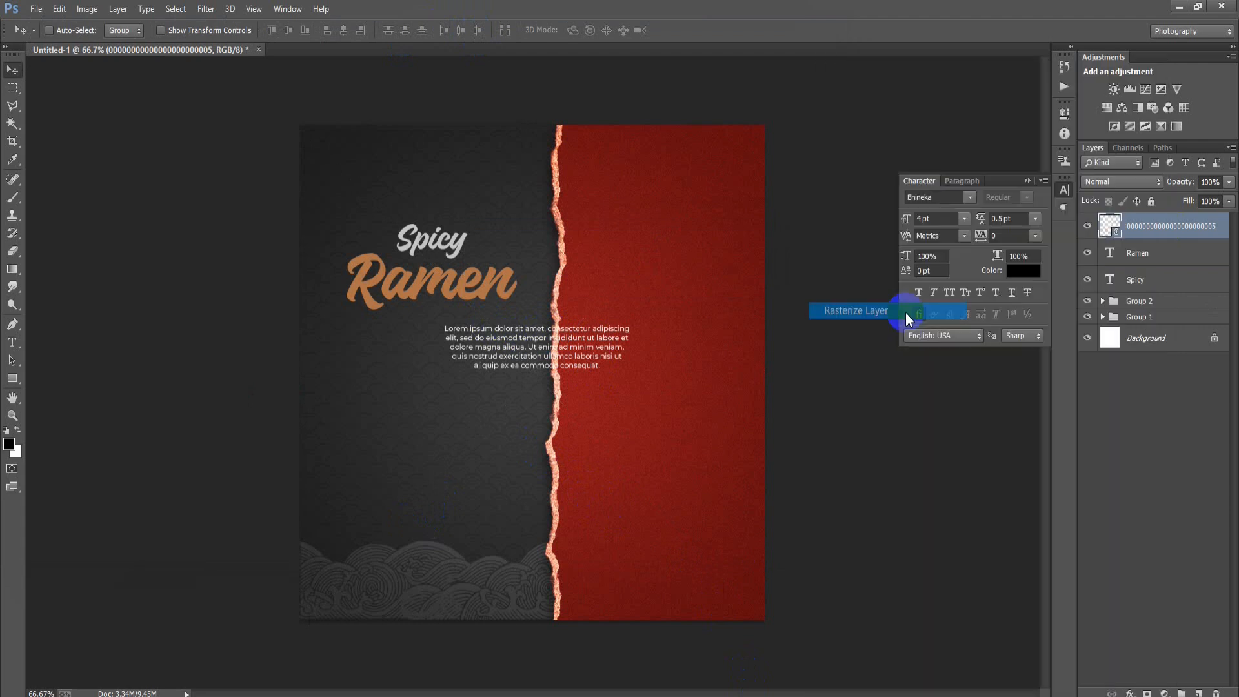
Move the Lorem ipsum paragraph below "Ramen" and align it with both title texts on their horizontal centers
drag(555, 352, 459, 369)
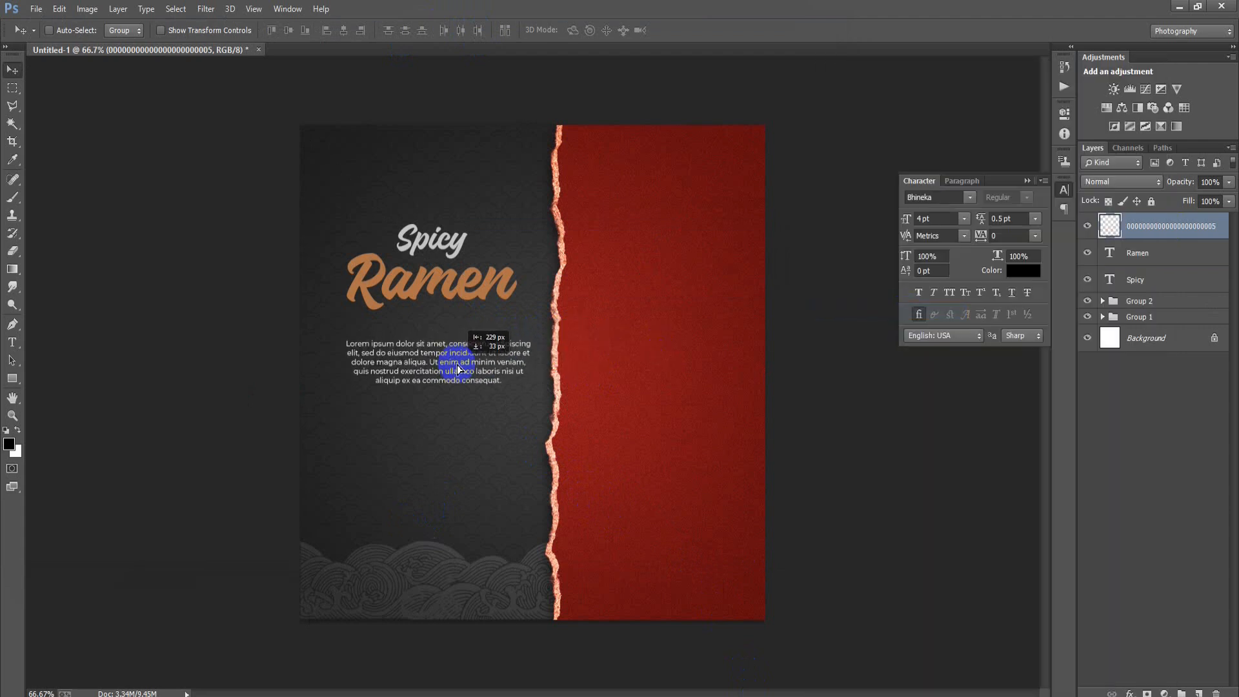
shift+click(1134, 279)
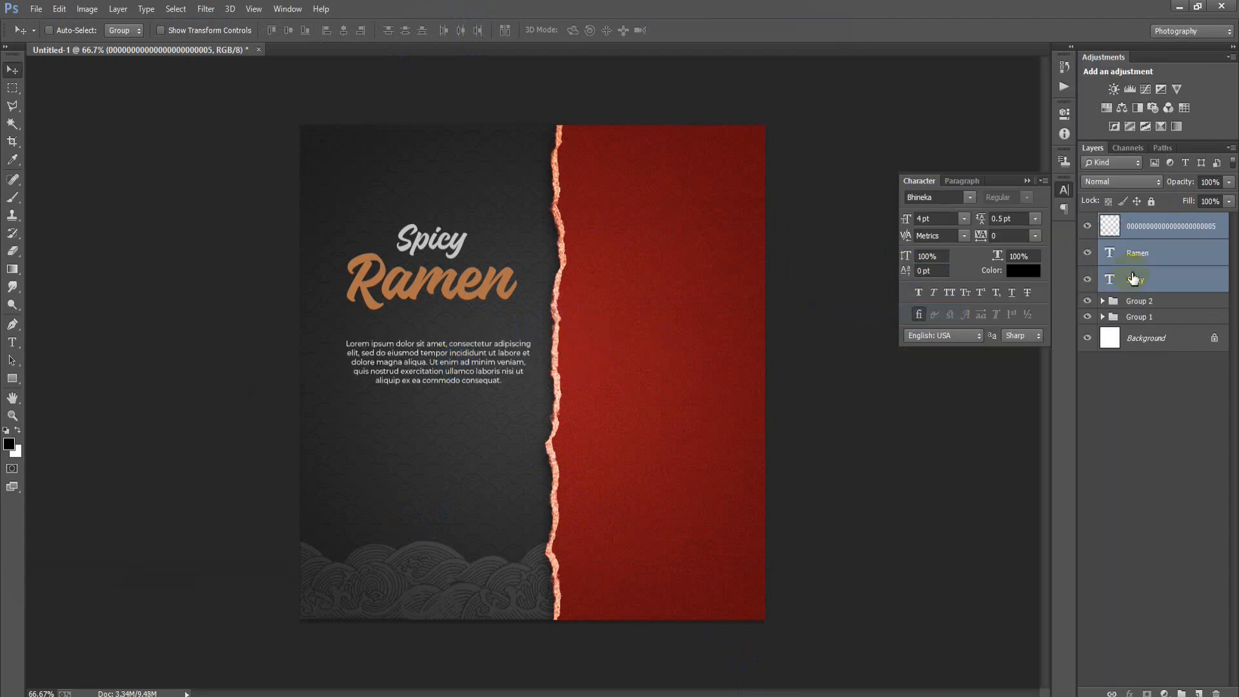
click(342, 31)
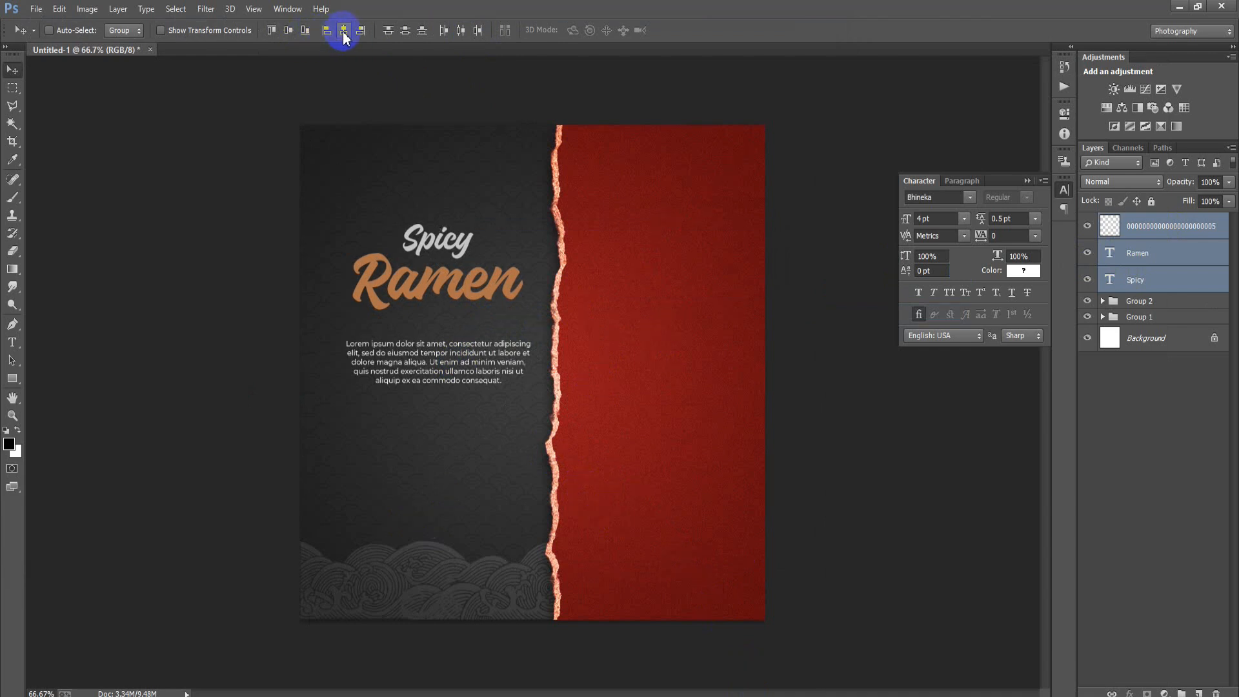
Nudge the aligned title texts and paragraph left together to center them on the dark area
key(Left)
key(Left)
key(Left)
key(Left)
key(Left)
key(Left)
key(Left)
key(Left)
key(Left)
key(Left)
key(Left)
key(Right)
Nudge only the Lorem ipsum paragraph up so it sits closer beneath "Ramen"
click(1167, 226)
key(Up)
key(Up)
key(Up)
key(Up)
key(Up)
key(Up)
key(Up)
key(Up)
key(Up)
key(Up)
key(Up)
key(Up)
key(Up)
key(Up)
key(Up)
key(Up)
key(Up)
key(Up)
key(Up)
key(Up)
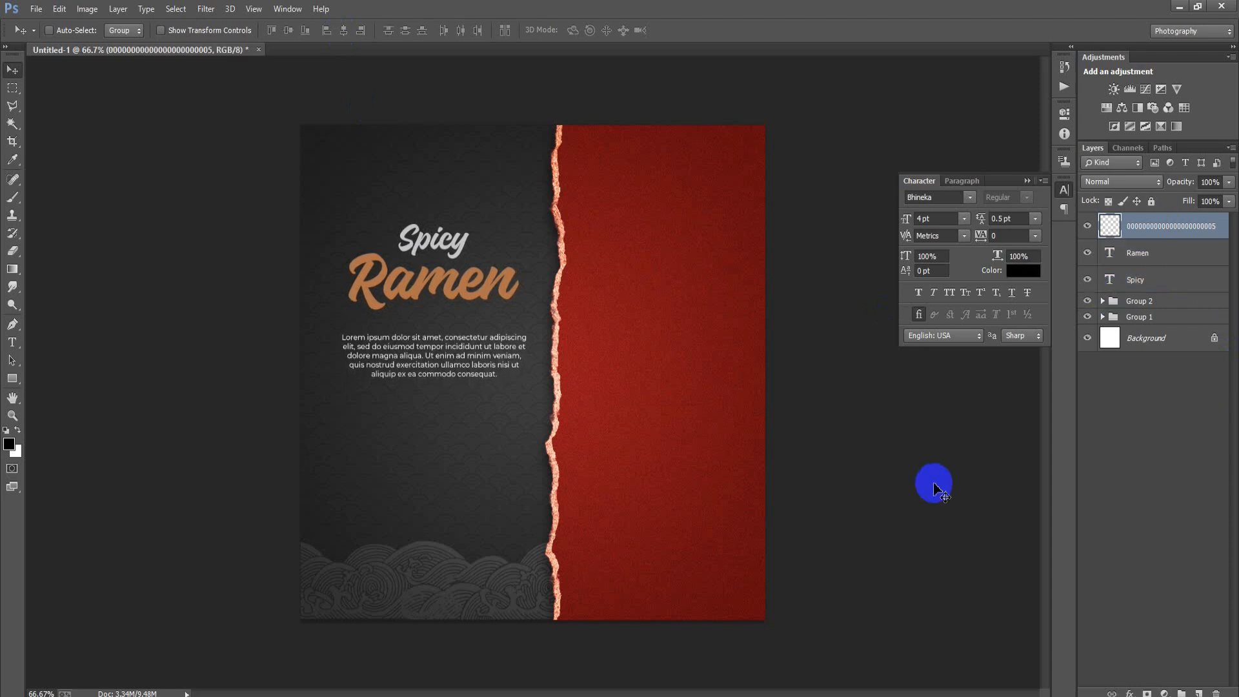
key(Up)
key(Up)
key(Up)
key(Up)
key(Up)
key(Up)
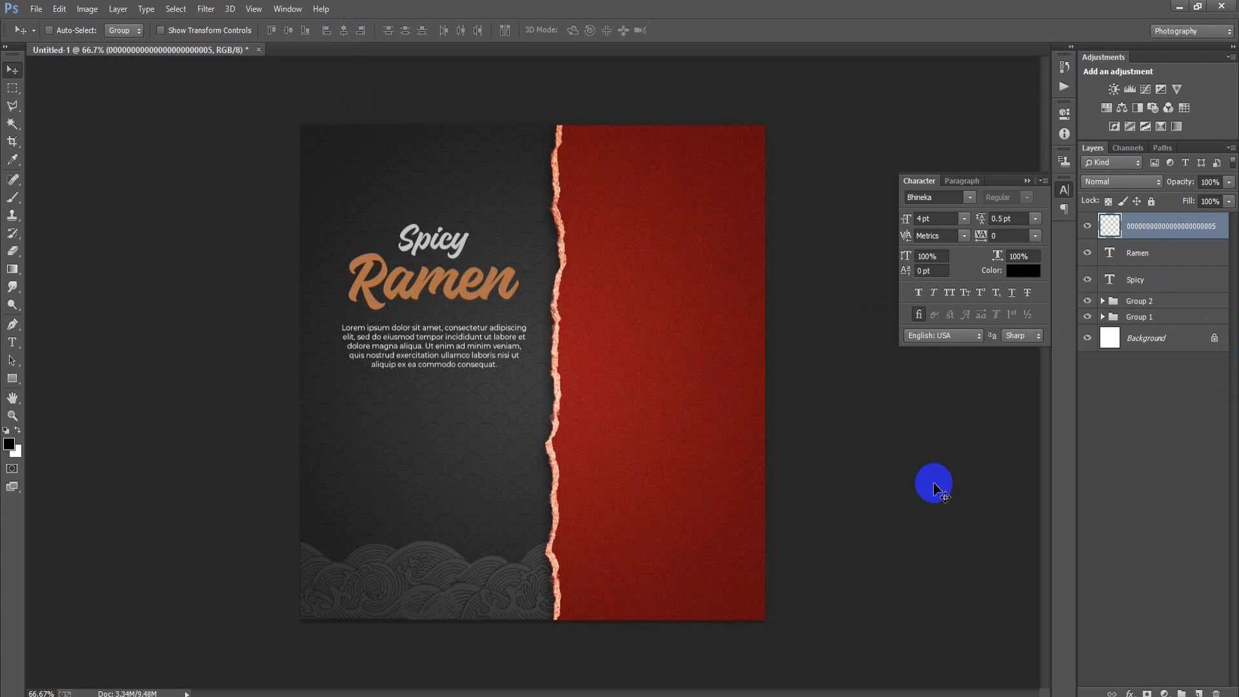
Shift "Spicy", "Ramen" and the paragraph up together on the dark area and group their three layers
shift+click(1140, 283)
key(Up)
key(Up)
key(Up)
key(Up)
key(Up)
key(Up)
key(Up)
key(Up)
key(Up)
key(Up)
key(Up)
key(Up)
key(Up)
key(Up)
key(Up)
key(Up)
key(Up)
key(Up)
key(Up)
key(Up)
key(Down)
key(Down)
key(Down)
key(Down)
key(Down)
key(Down)
key(Down)
key(Down)
key(Down)
key(Down)
key(Up)
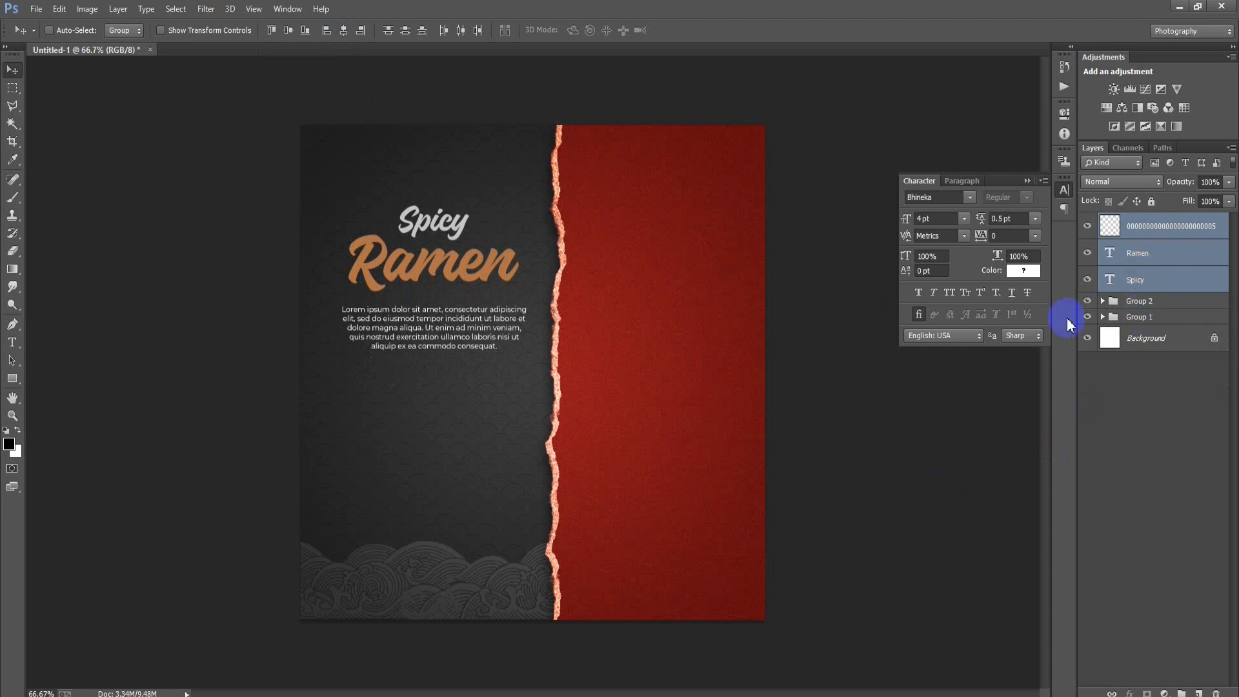
click(686, 494)
key(ctrl+g)
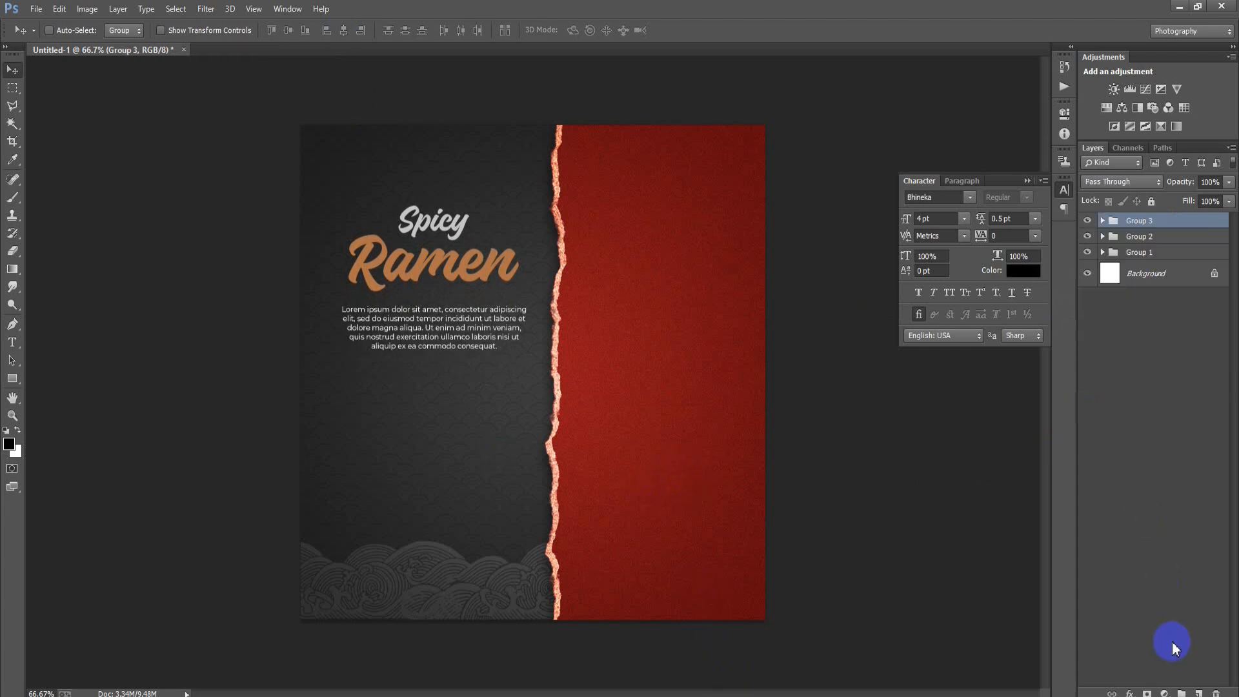
Add a new text layer reading "SPECIAL DISCOUNT" on the dark area below the paragraph
click(1198, 693)
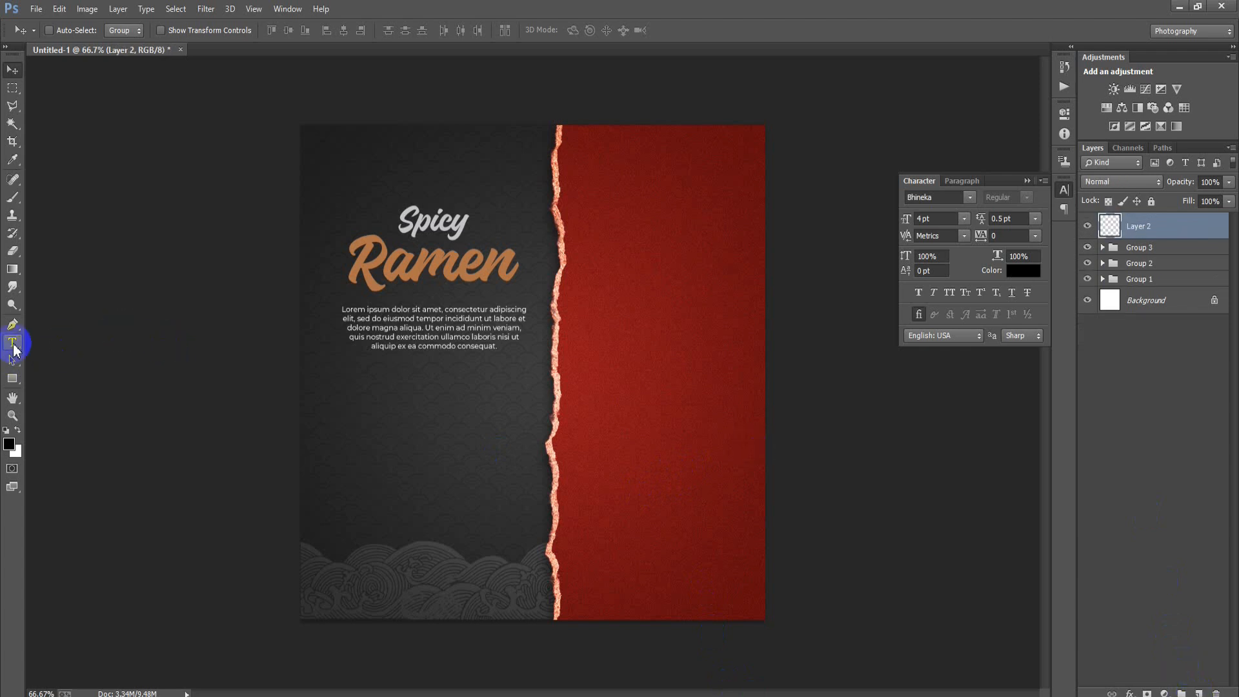
click(13, 343)
click(379, 431)
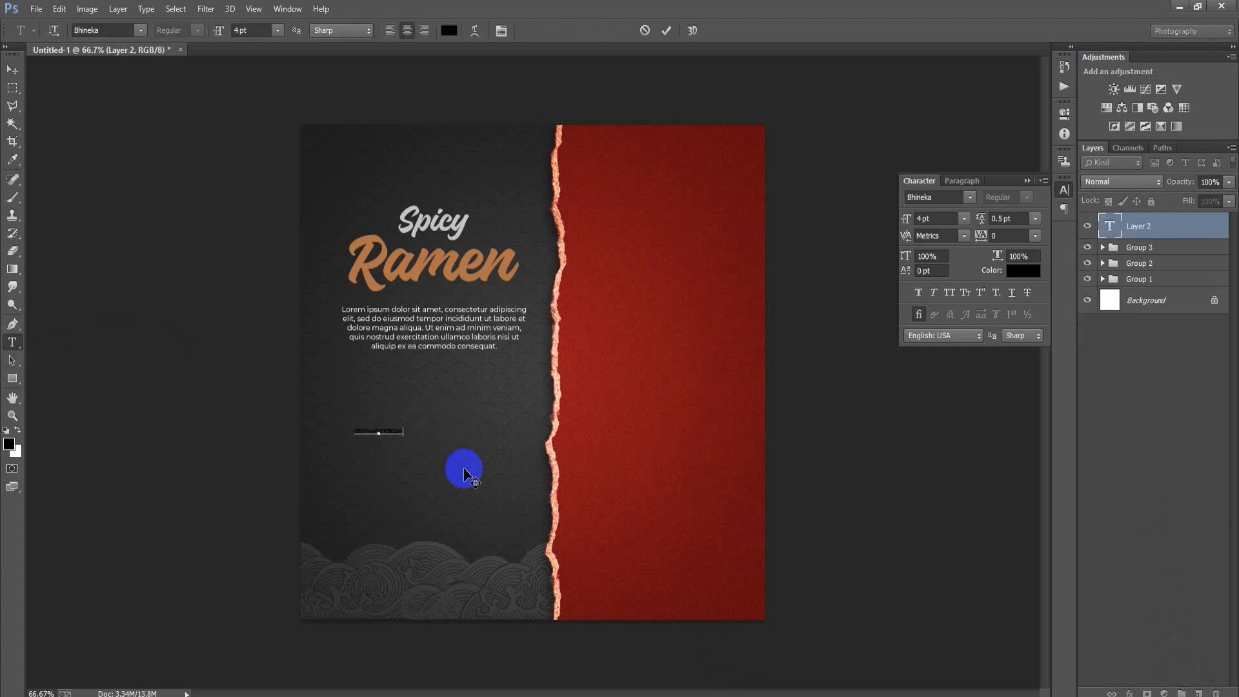
click(668, 31)
Set the font of the "SPECIAL DISCOUNT" text to Montserrat Bold
click(920, 197)
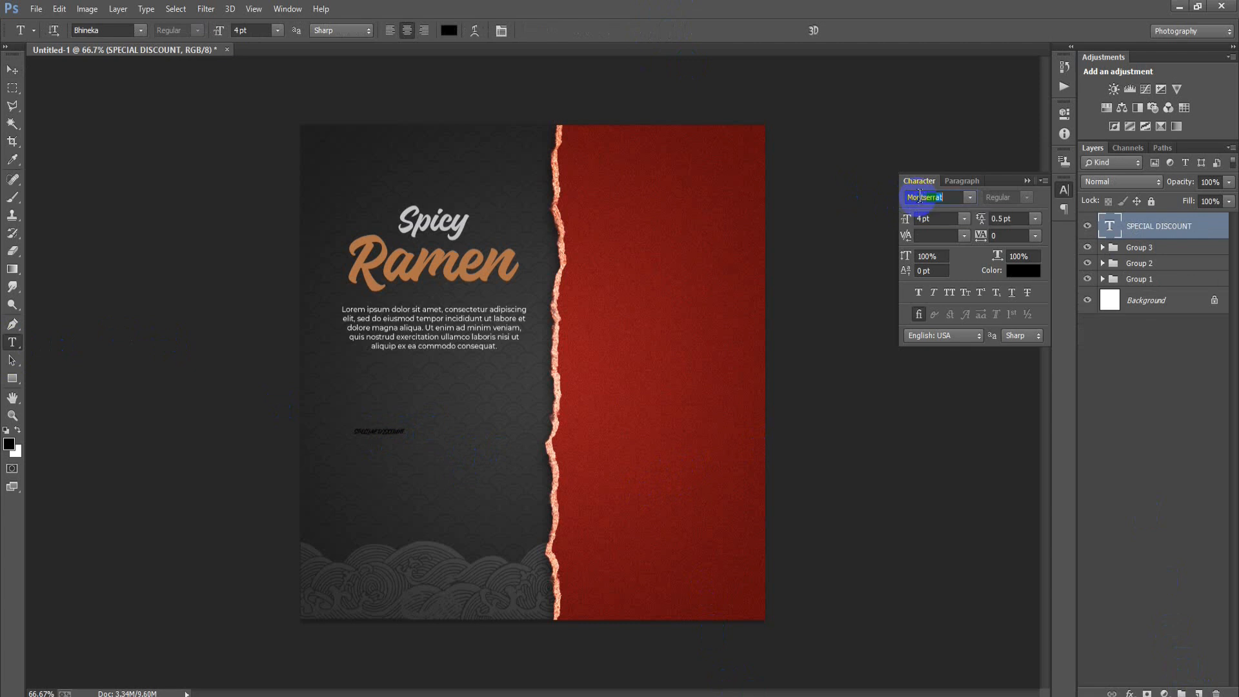
key(Return)
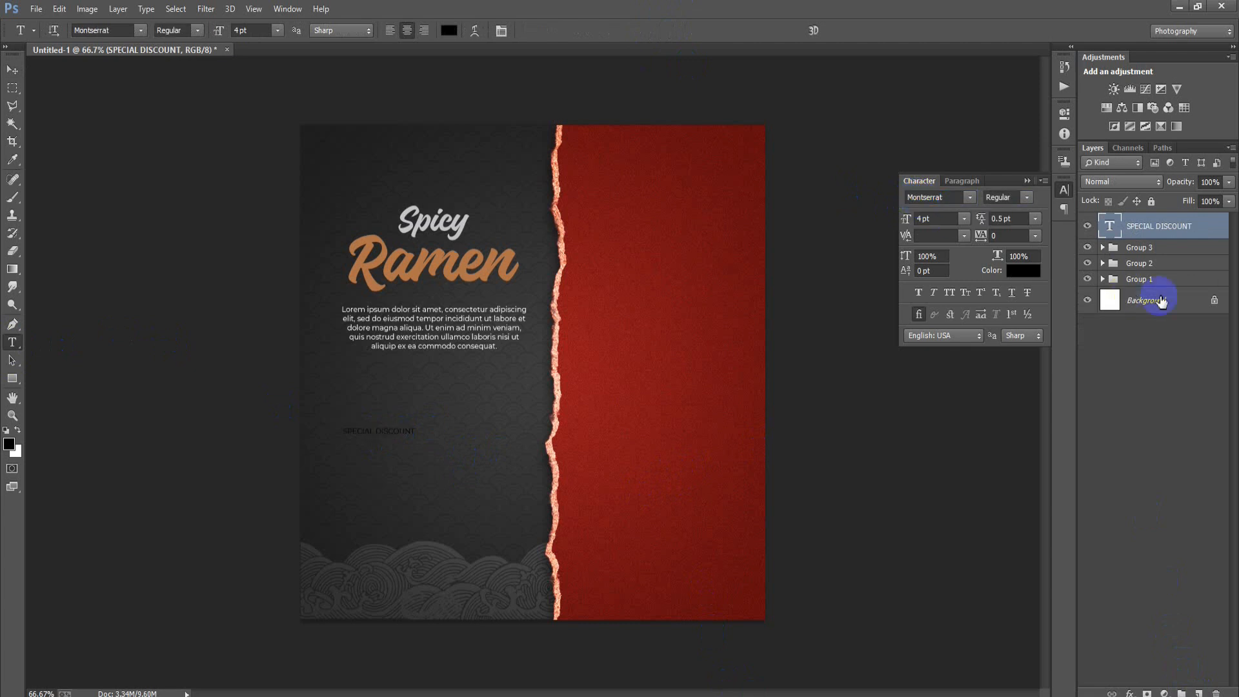
click(1026, 197)
click(1017, 369)
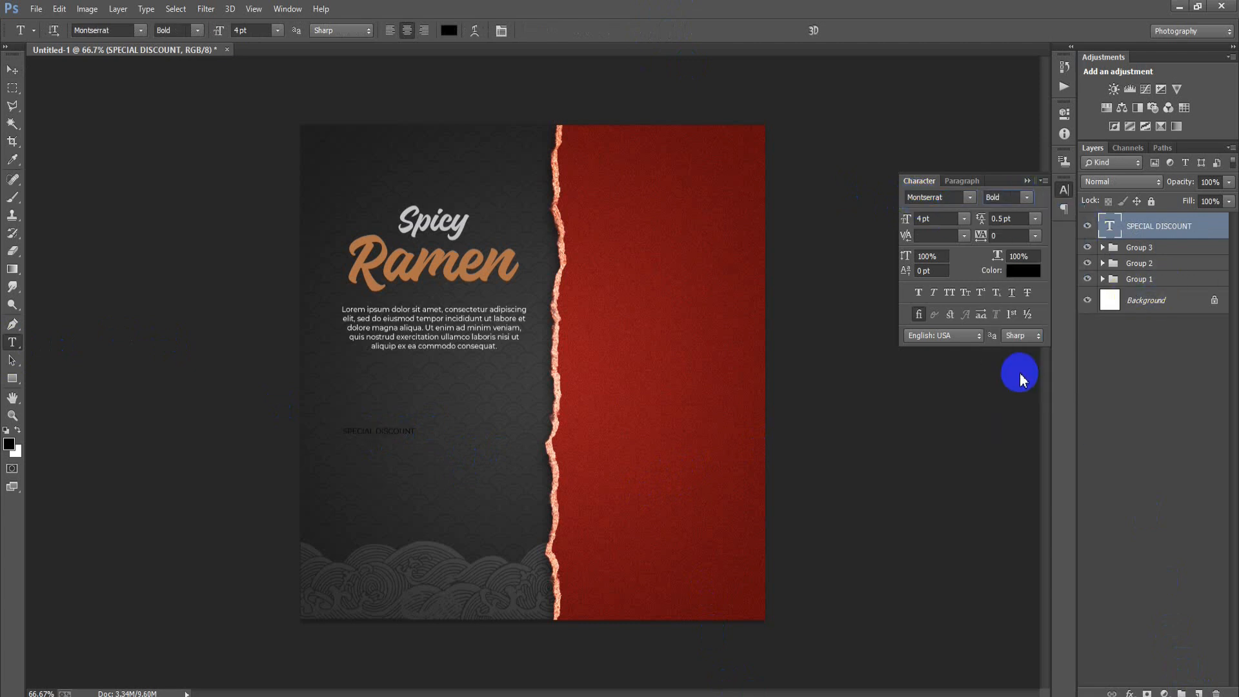
click(13, 69)
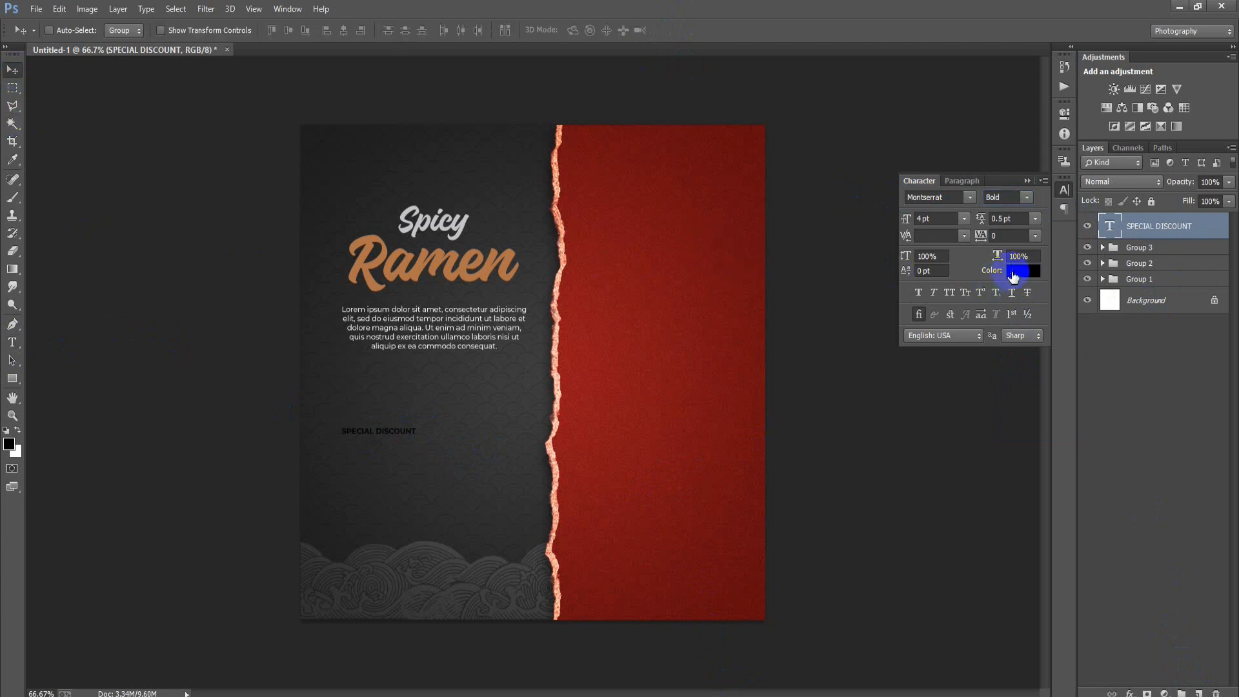
Set the color of the "SPECIAL DISCOUNT" text to #A38F4F
click(1023, 271)
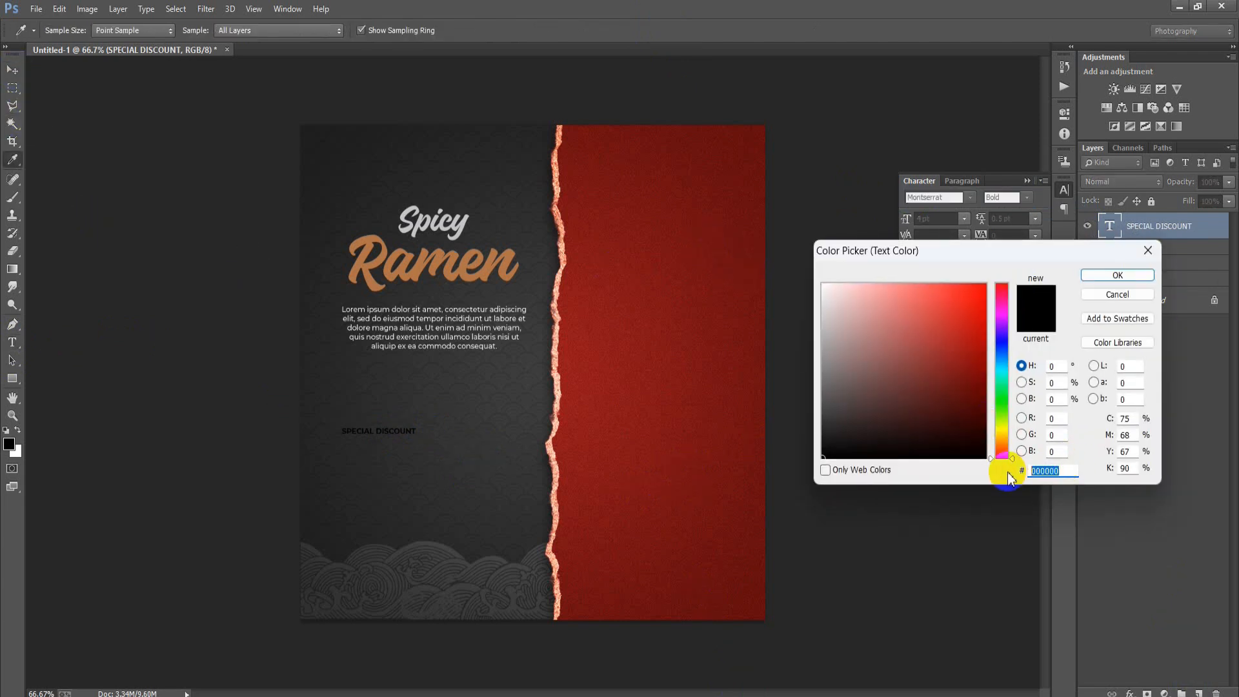
text(A3)
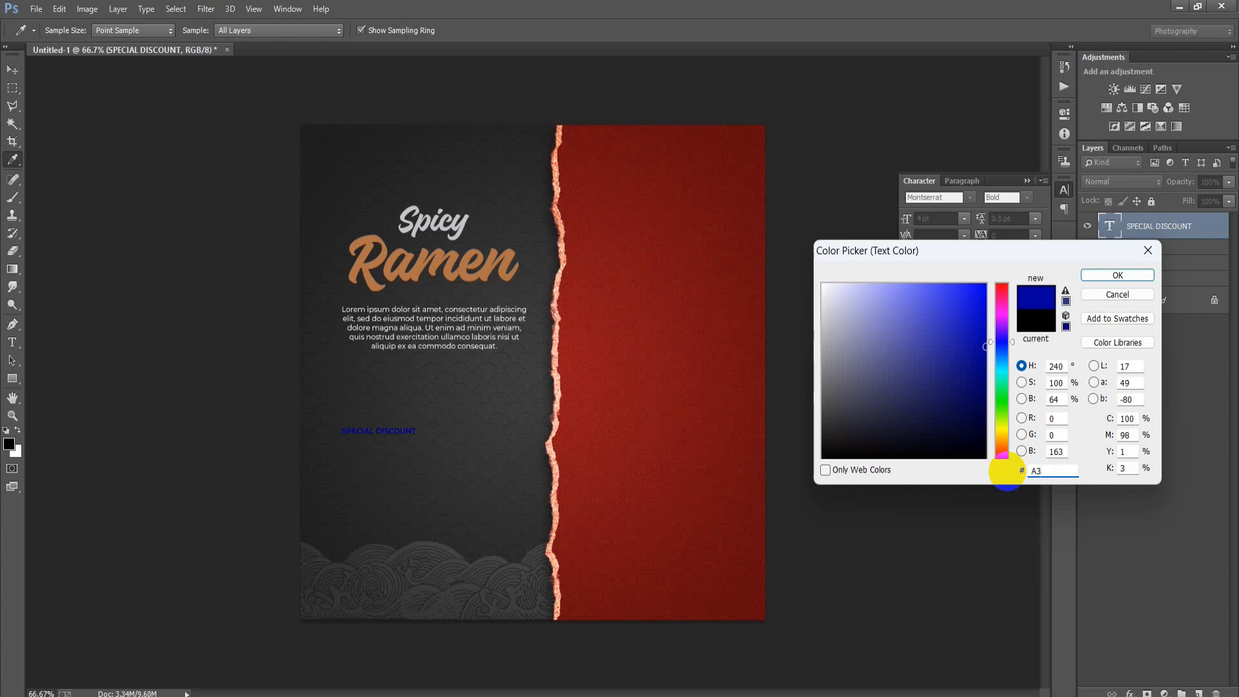
text(8F4F)
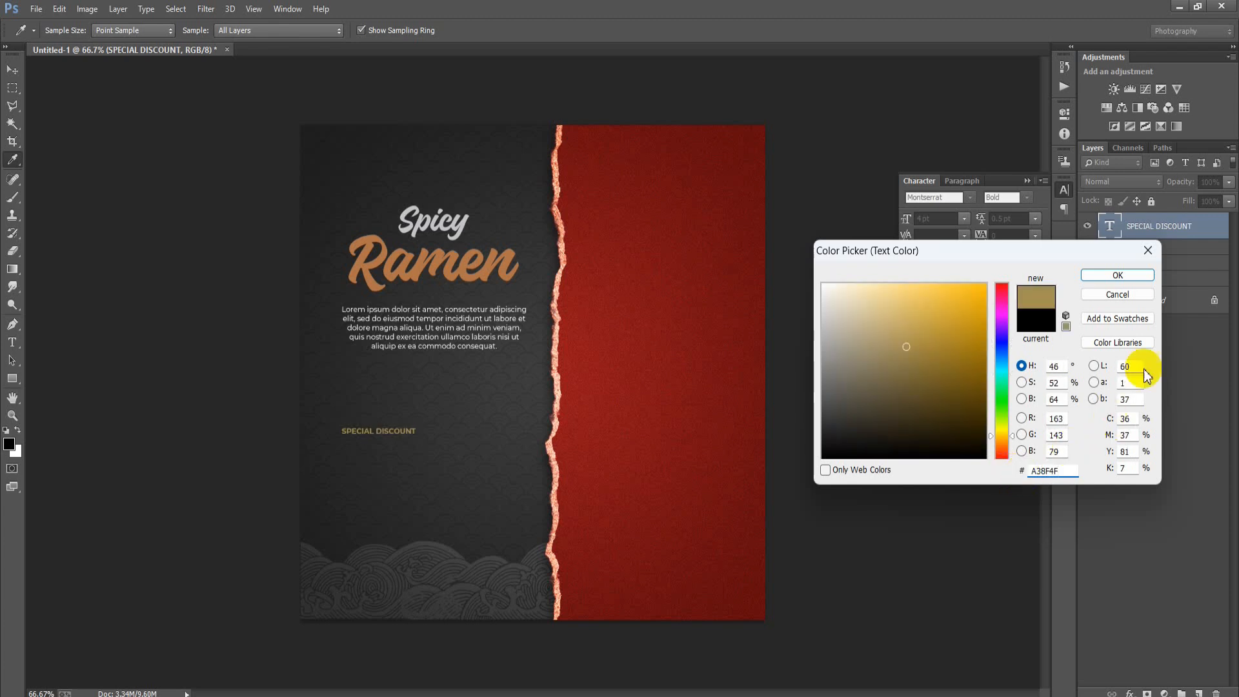
click(1118, 275)
Center "SPECIAL DISCOUNT" beneath the paragraph, enlarge it to about 6.6 pt and nudge it up
key(v)
drag(384, 431, 438, 416)
key(ctrl+t)
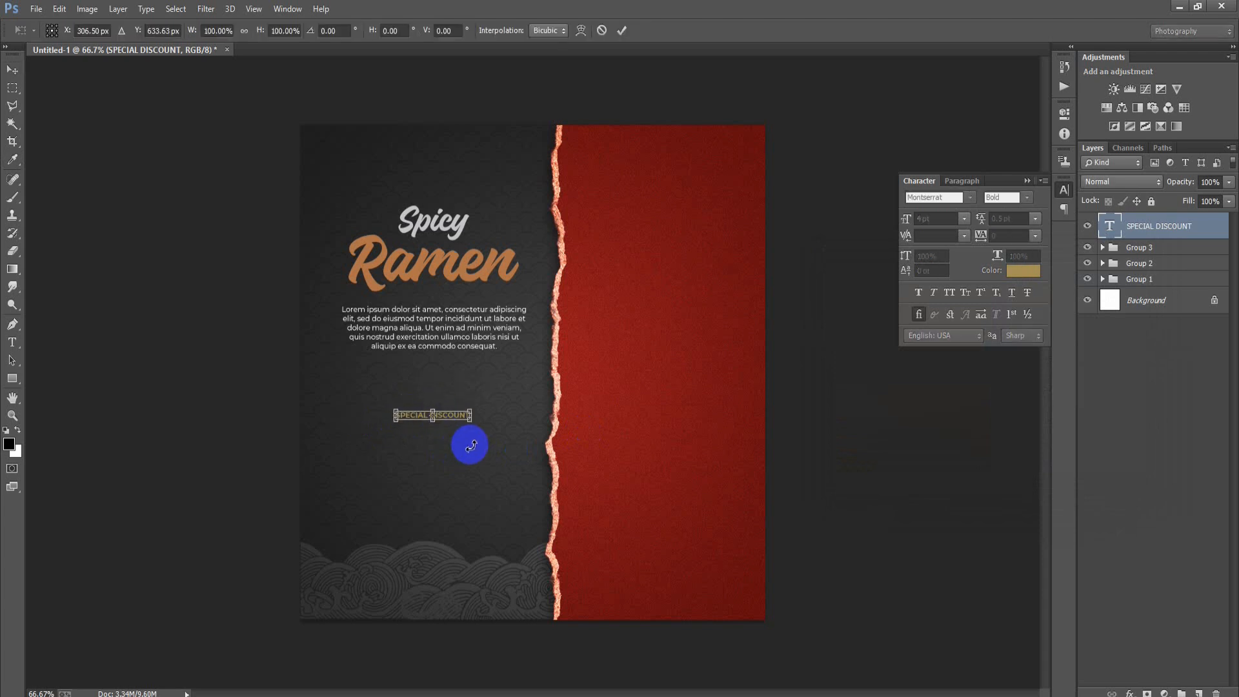
drag(471, 420, 493, 432)
click(620, 31)
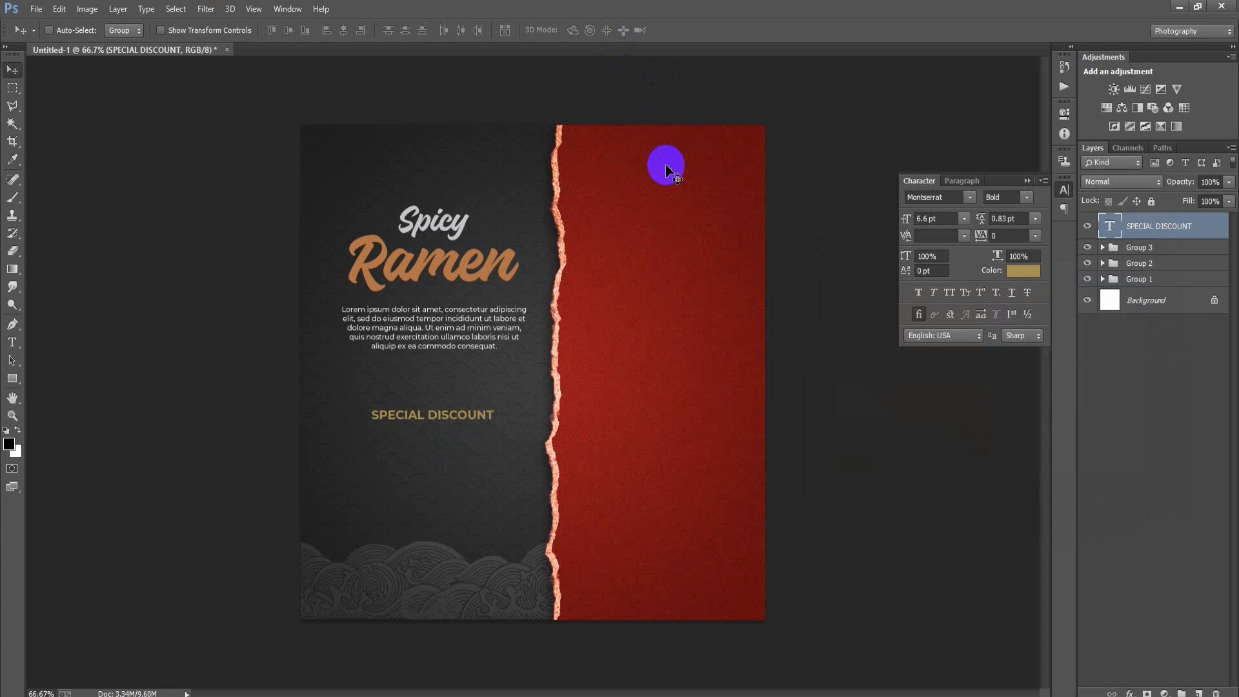
key(shift+Up)
key(shift+Up)
key(shift+Up)
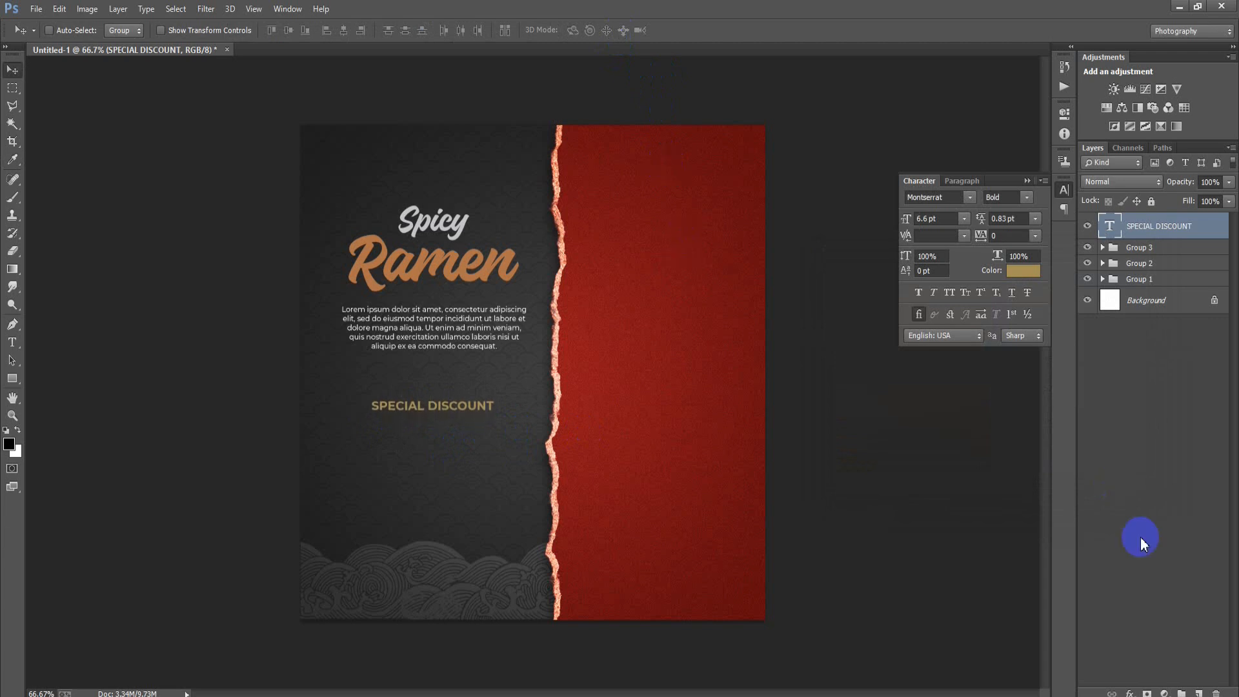
On a new layer, draw a thin rectangle about 331 px wide and 5 px high just under "SPECIAL DISCOUNT"
click(1199, 693)
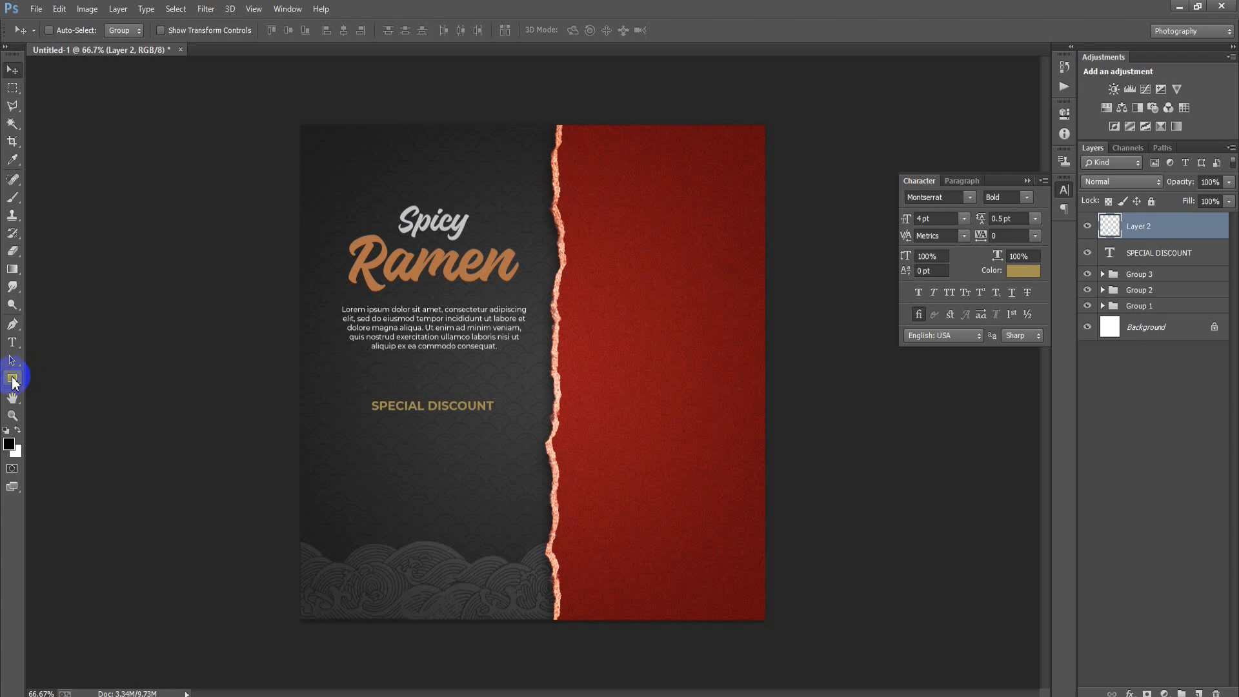
click(12, 378)
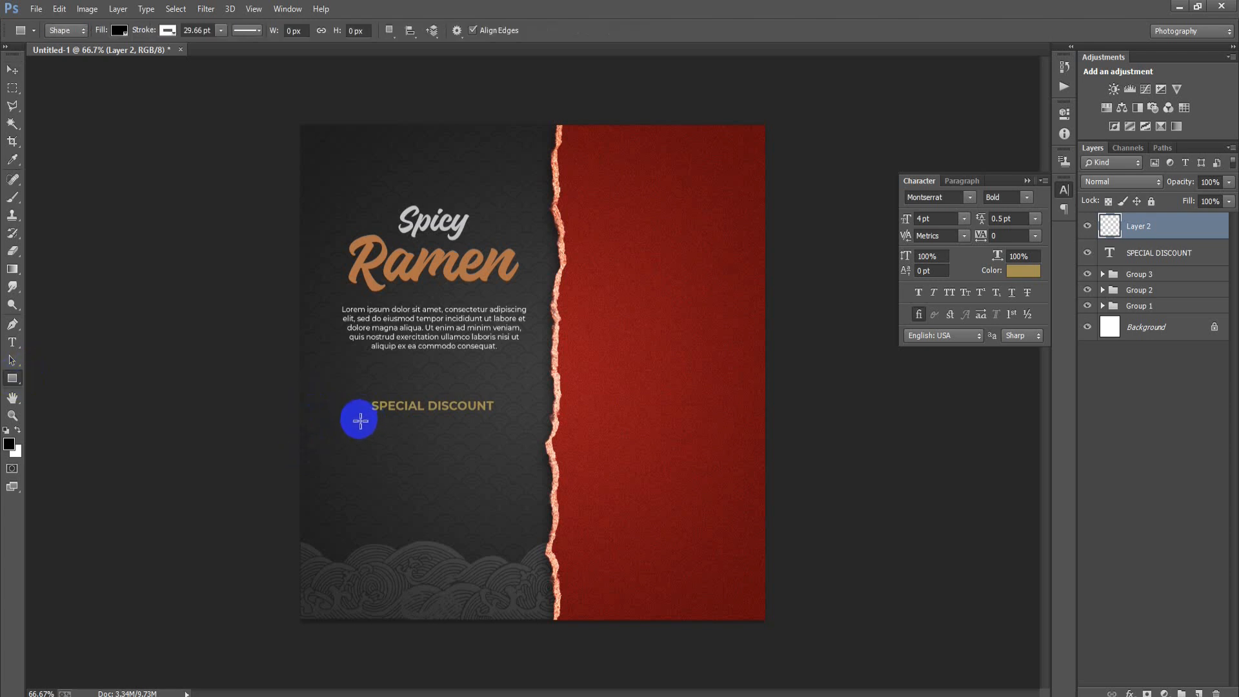
drag(359, 417, 501, 419)
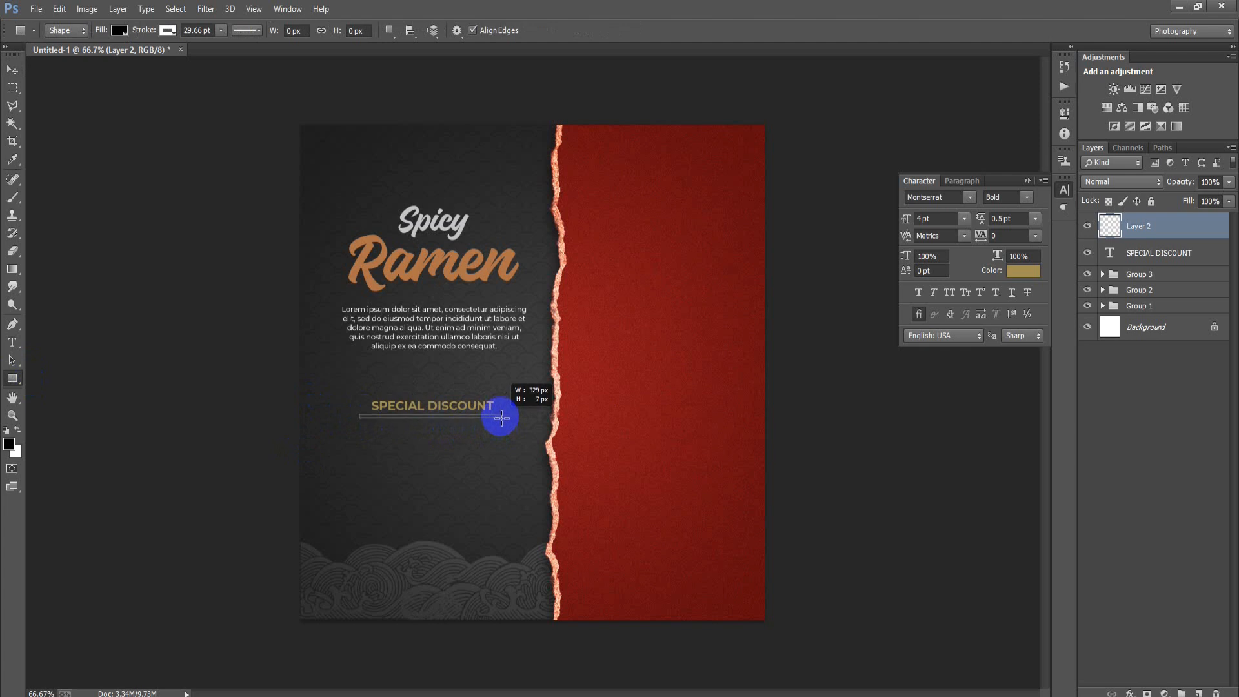
drag(502, 417, 502, 417)
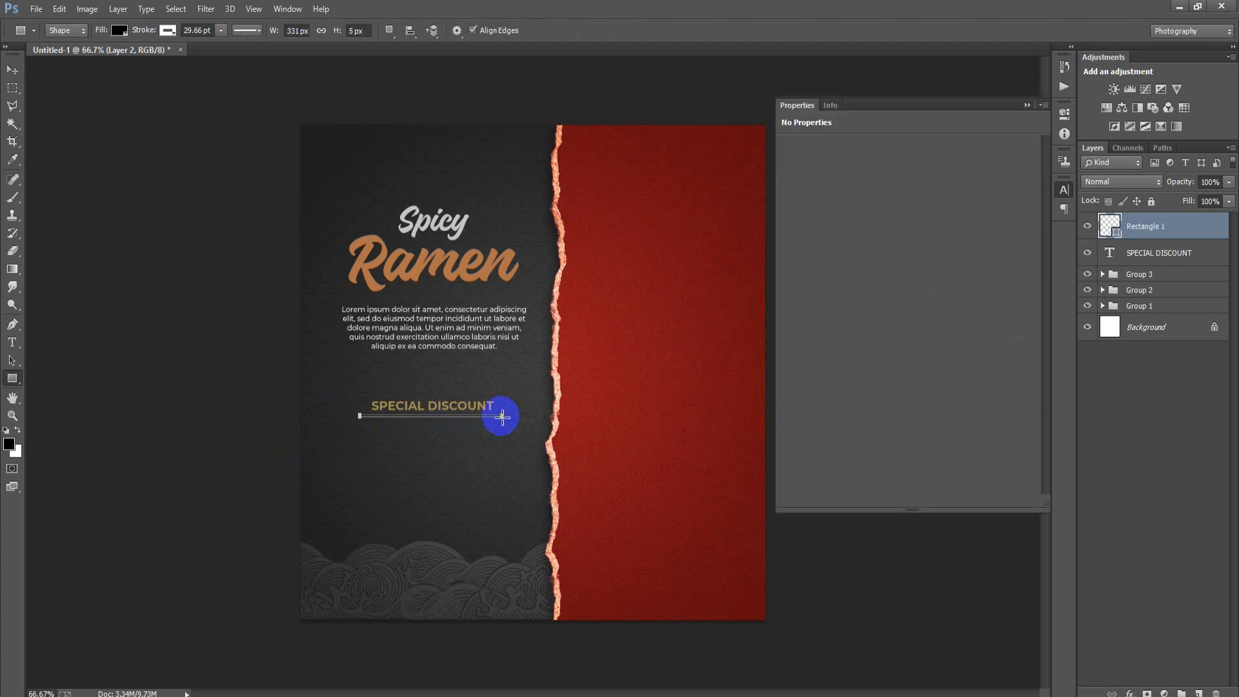
click(13, 71)
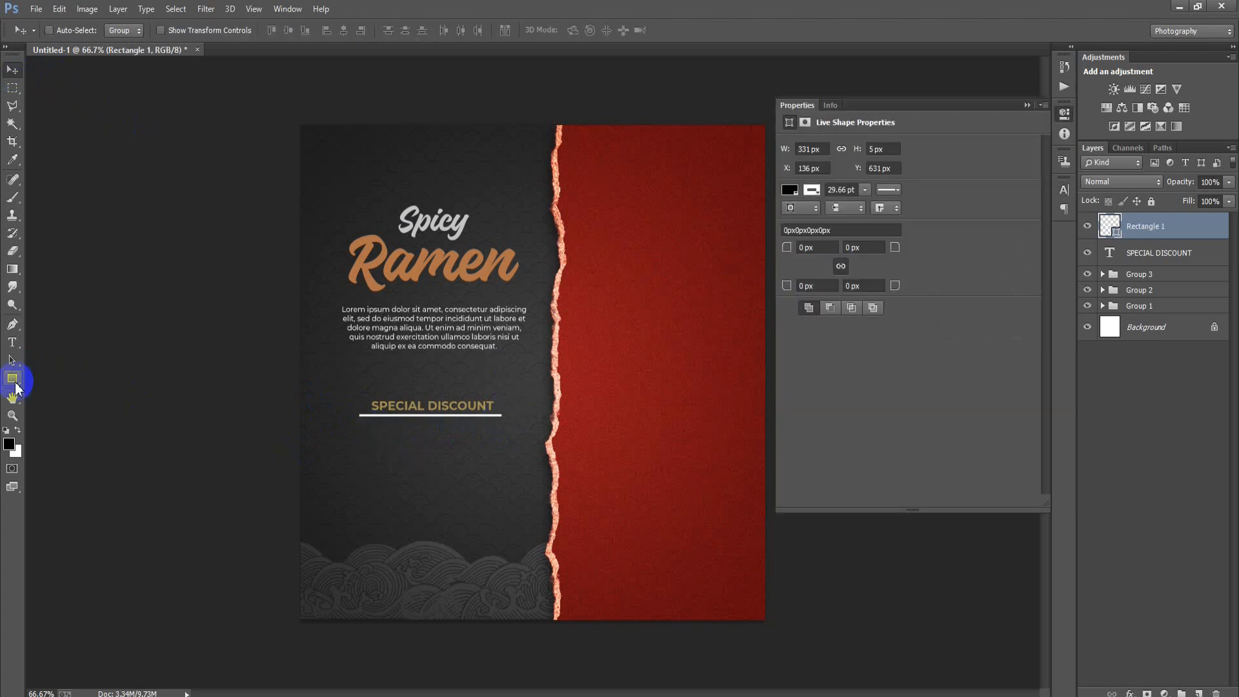
Remove the white stroke from the thin rectangle under "SPECIAL DISCOUNT"
click(12, 379)
click(167, 31)
click(13, 68)
click(1028, 106)
Set the fill color of the thin rectangle under "SPECIAL DISCOUNT" to #A6E1CB
click(1101, 224)
double_click(1109, 226)
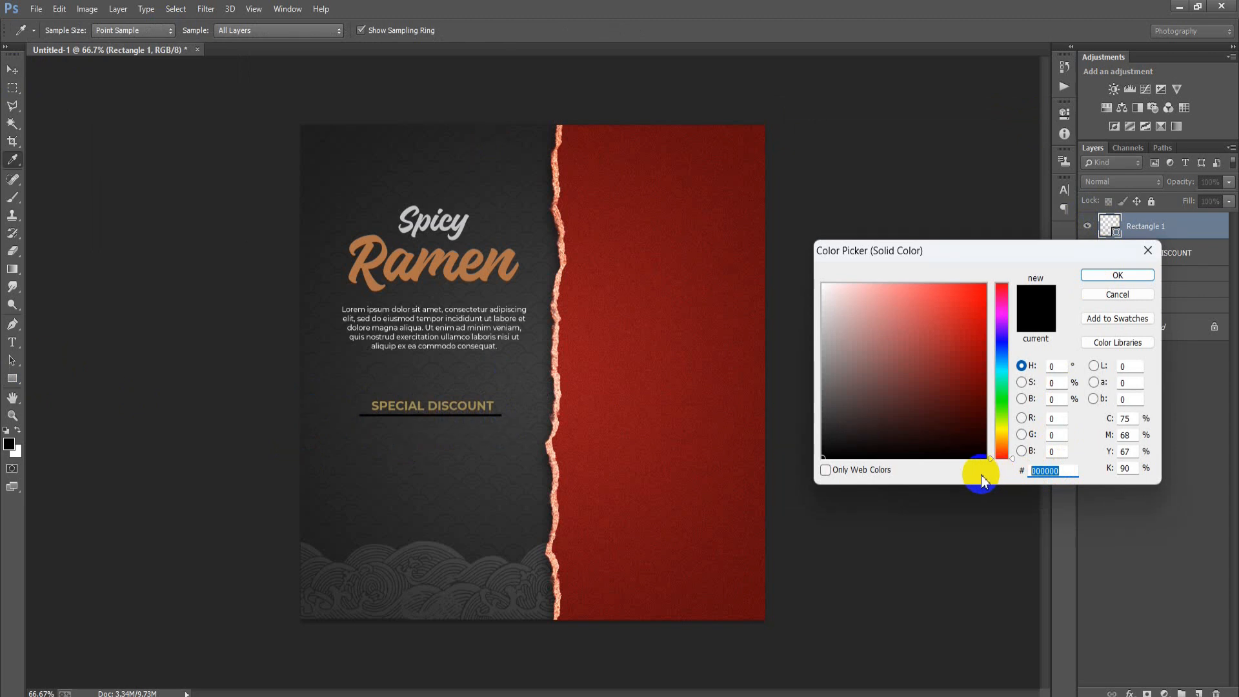
text(A)
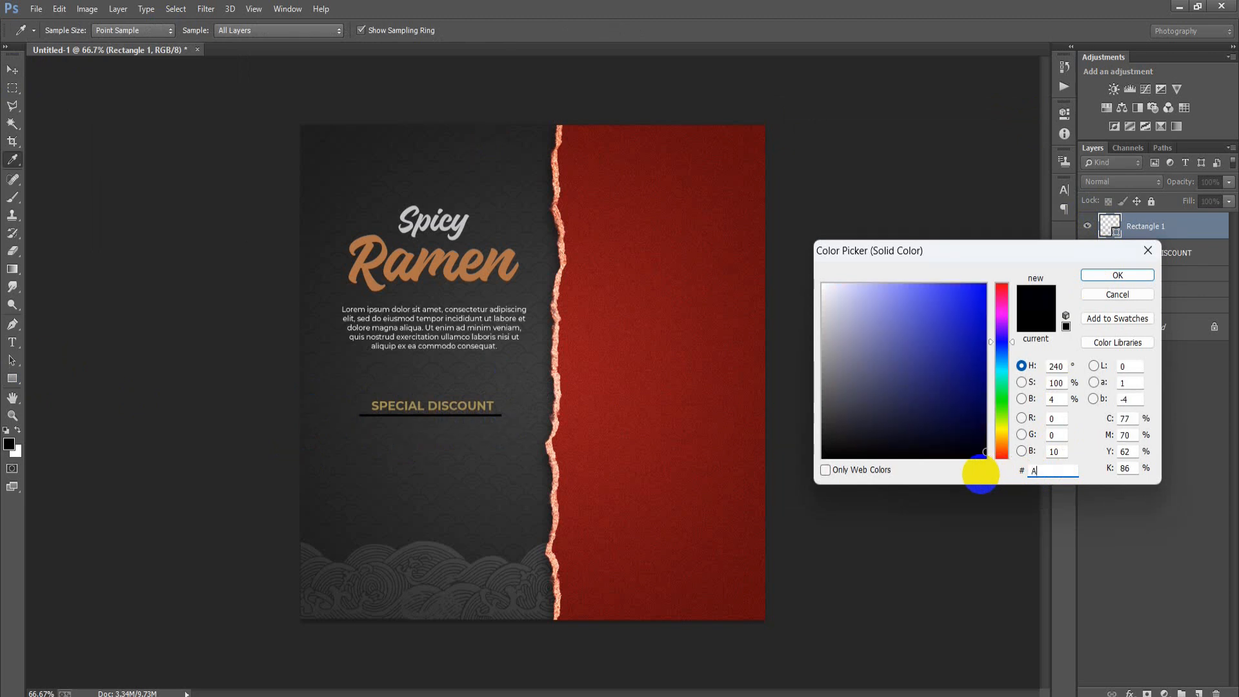
text(6E)
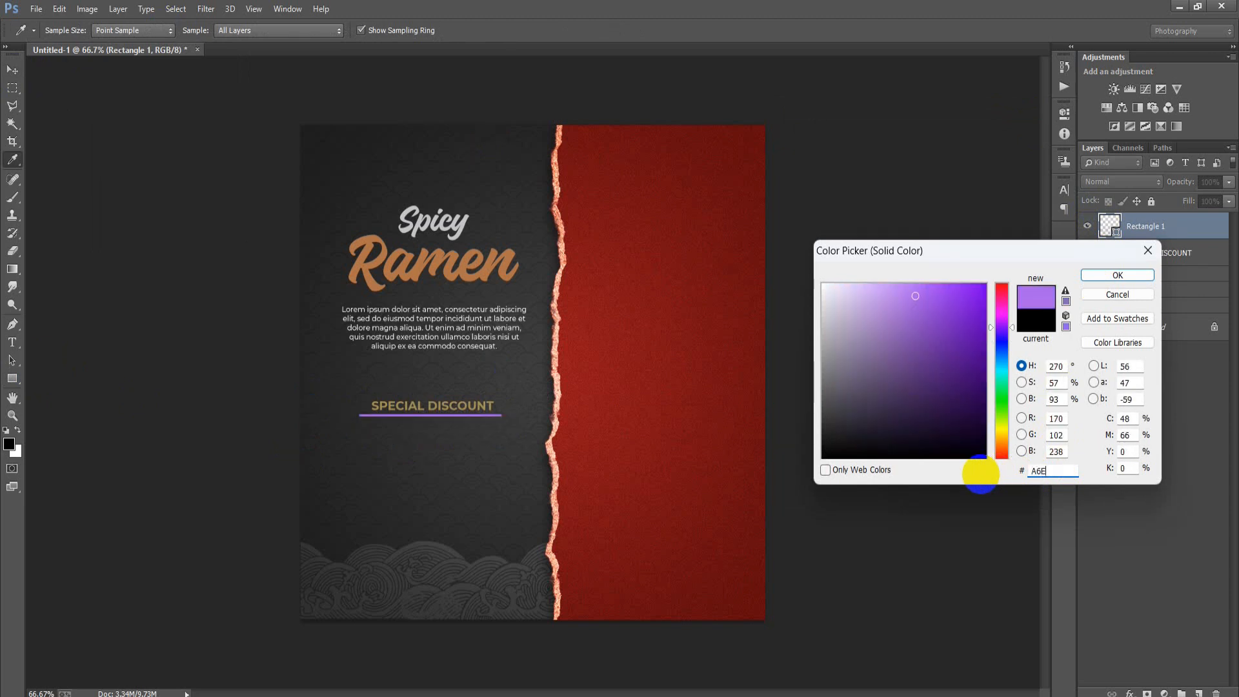
text(1CB)
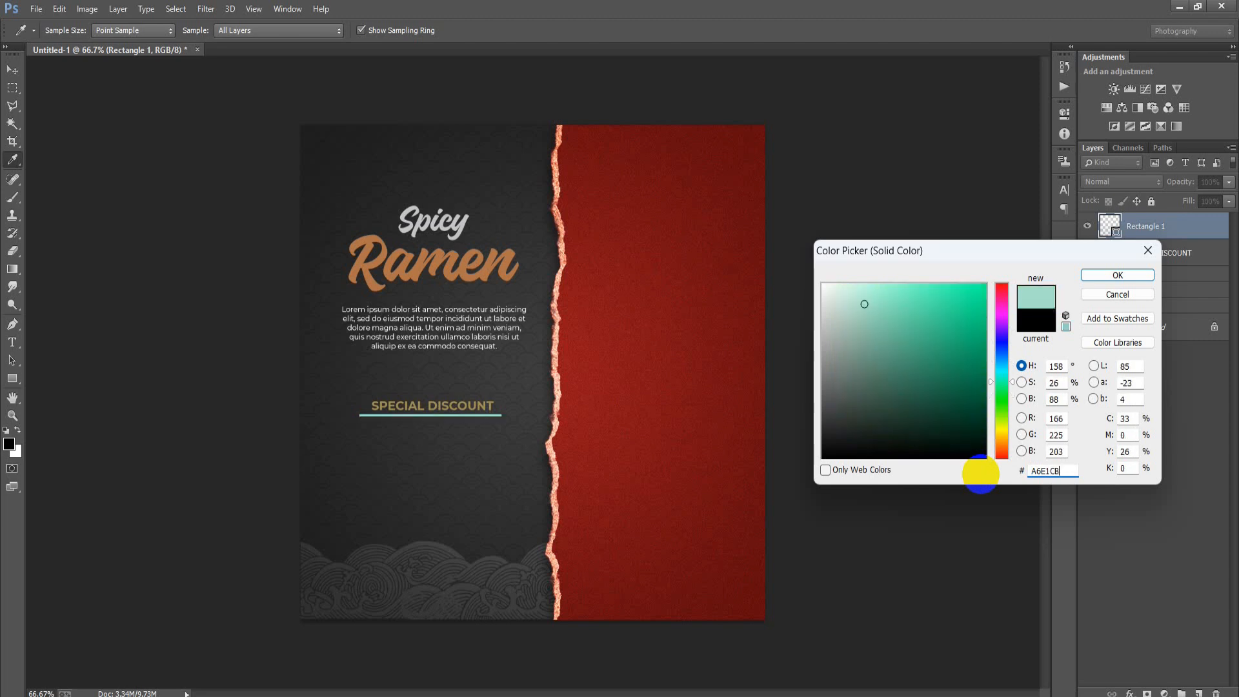
click(1116, 276)
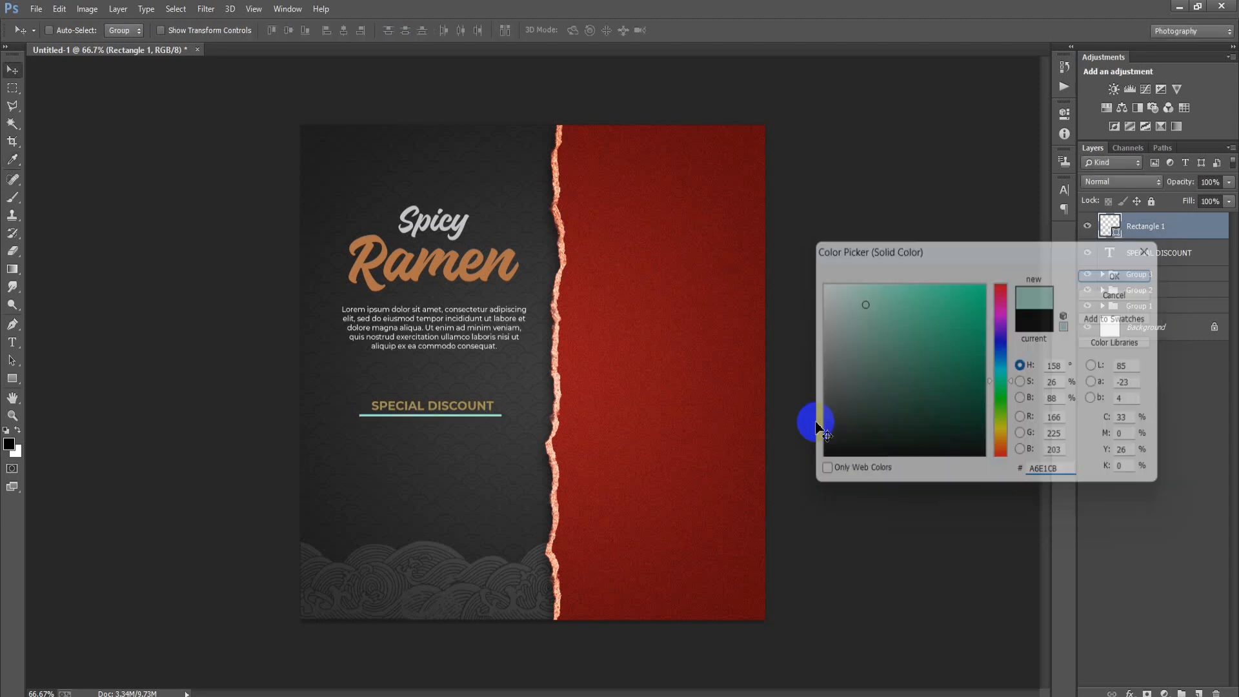
Nudge the "SPECIAL DISCOUNT" text and its underline up slightly together
shift+click(1155, 252)
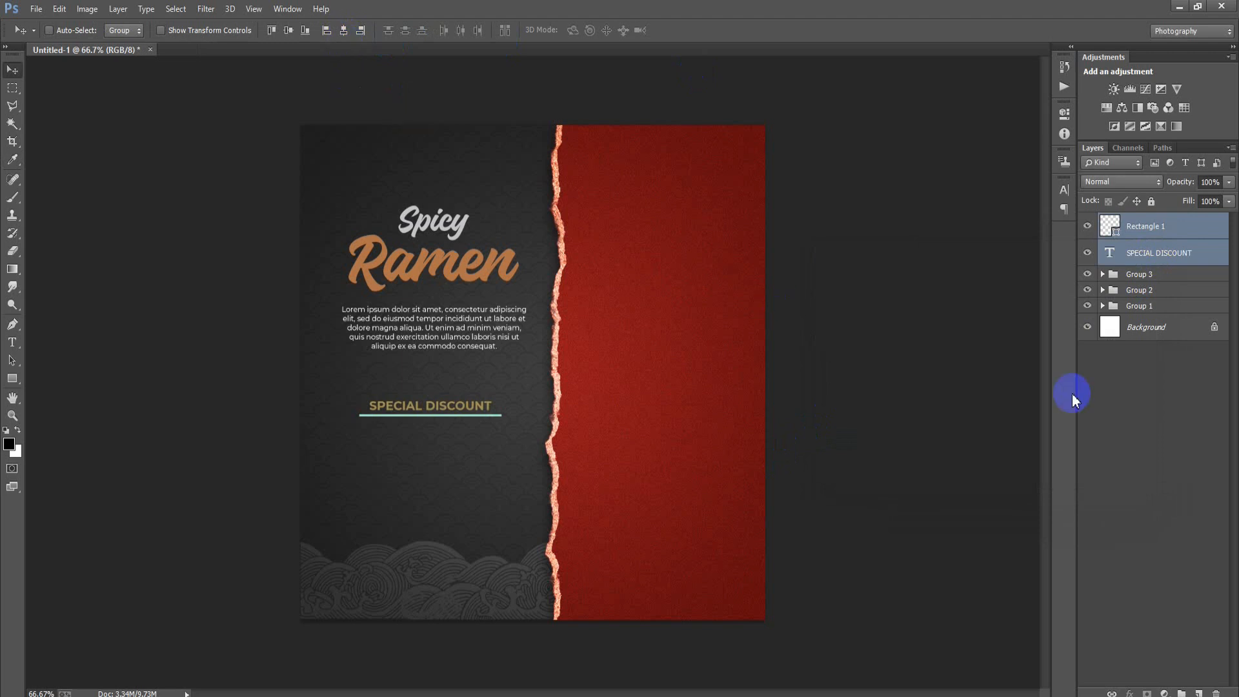
key(Up)
key(Up)
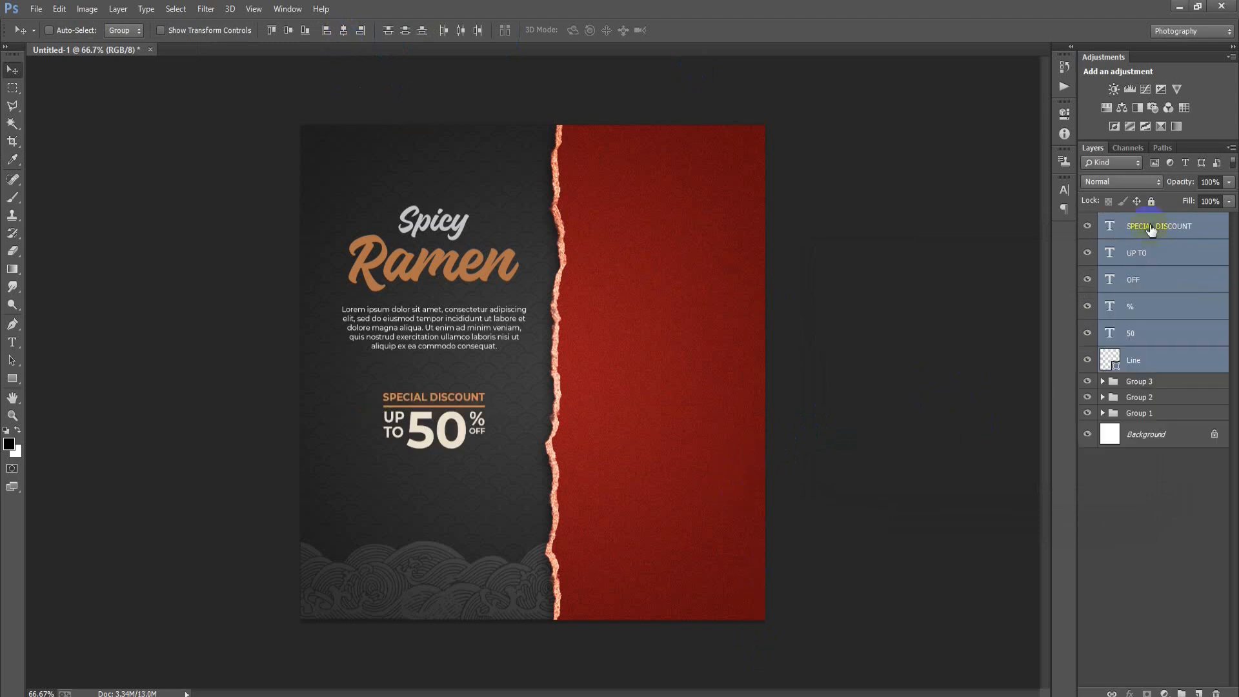
Group all the discount layers, from "SPECIAL DISCOUNT" down to the line, into one layer group
click(1150, 230)
shift+click(1139, 358)
key(ctrl+g)
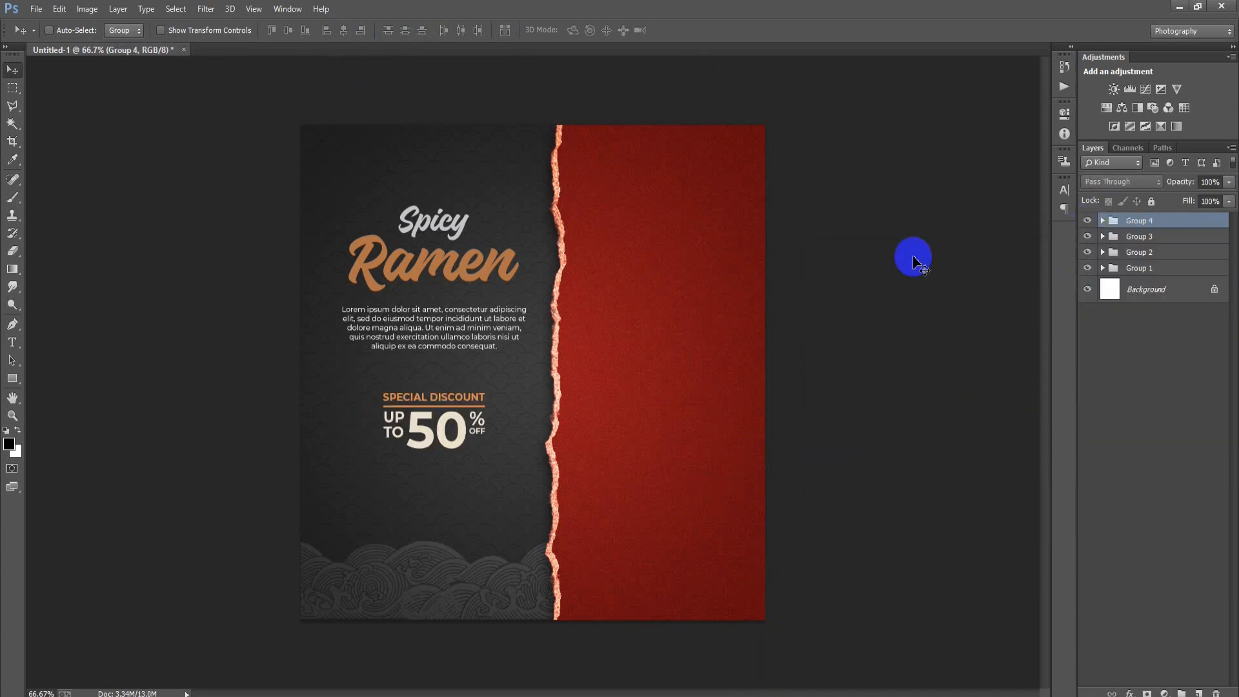
Place the image with the white Instagram, Facebook and Twitter icons as a linked file above the layer groups
click(37, 8)
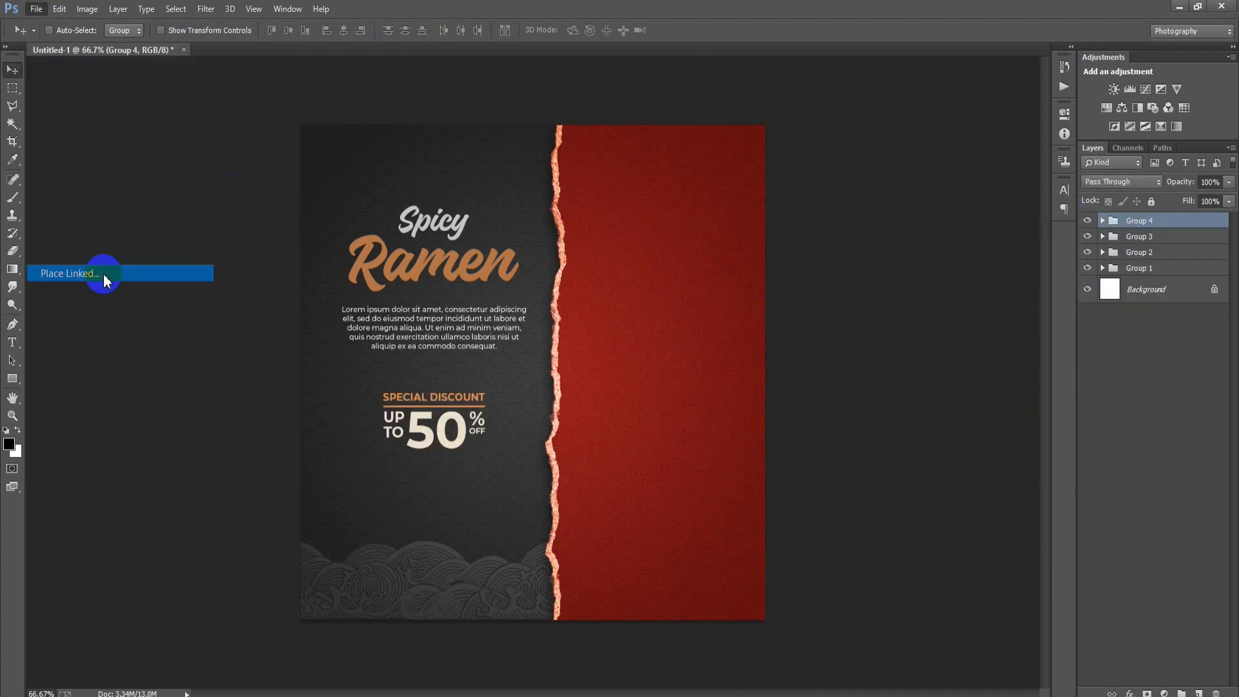
click(100, 269)
click(533, 282)
click(748, 551)
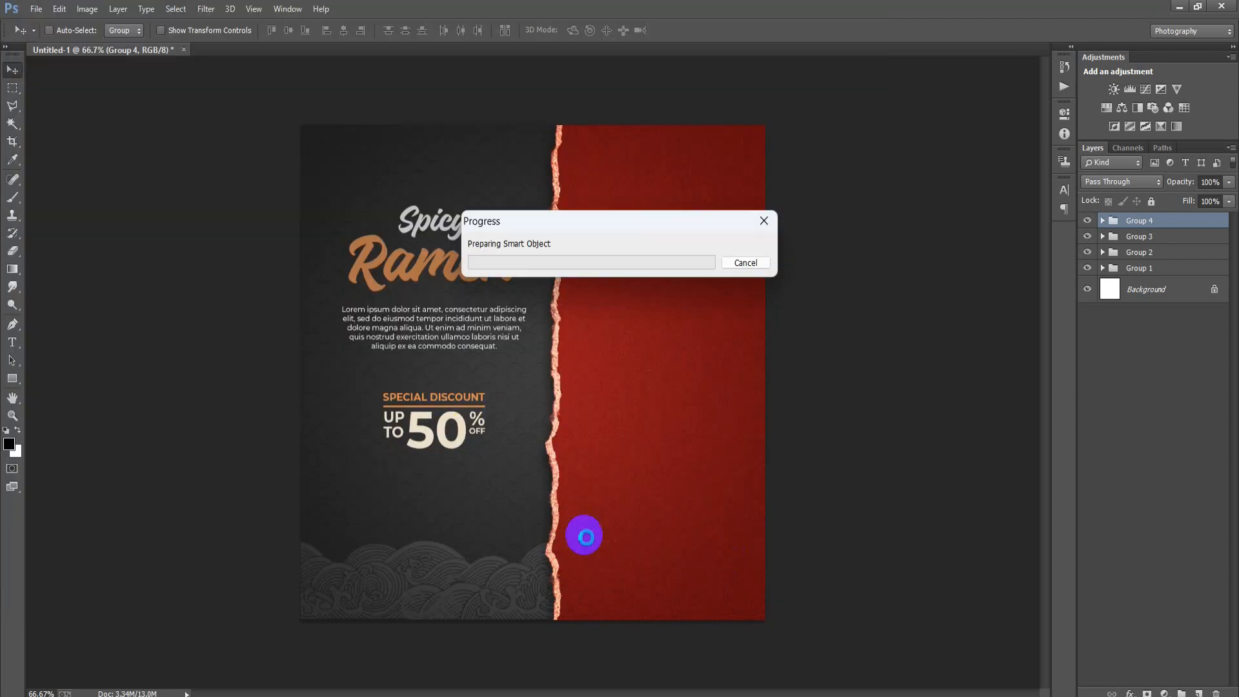
click(482, 31)
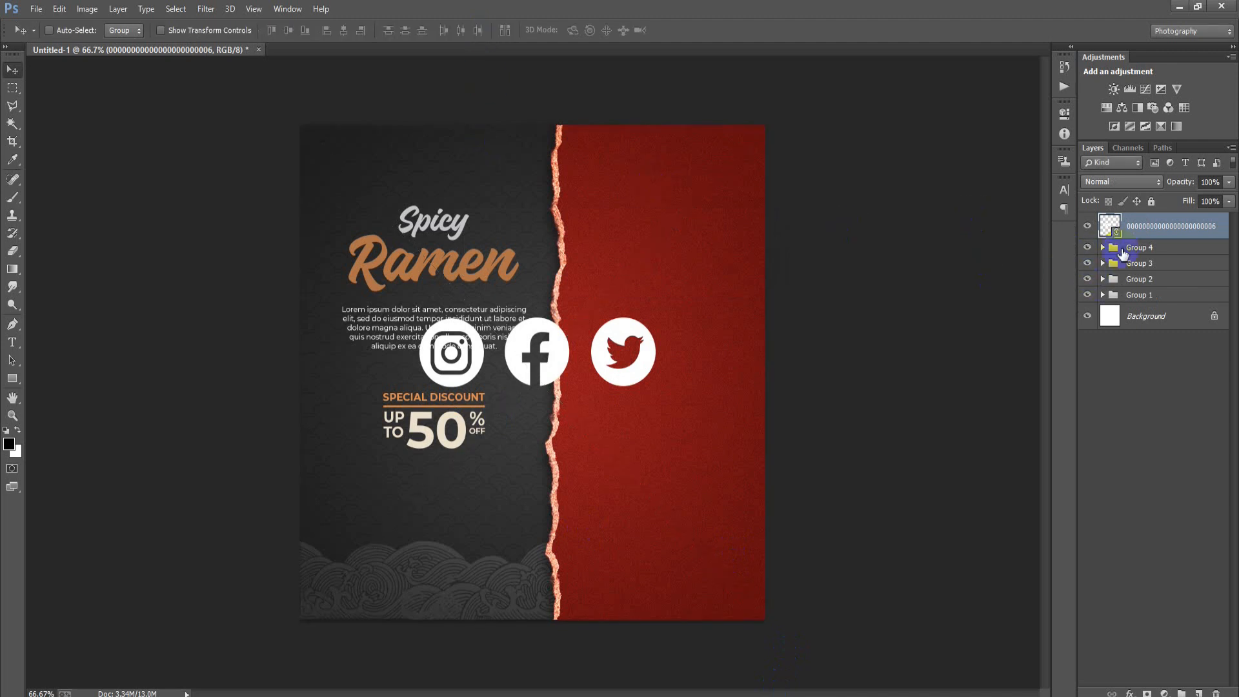
Rasterize the social icons layer, then shrink it to a small row centered beneath the 50% offer, above the wave pattern
right_click(1167, 228)
click(839, 310)
key(ctrl+t)
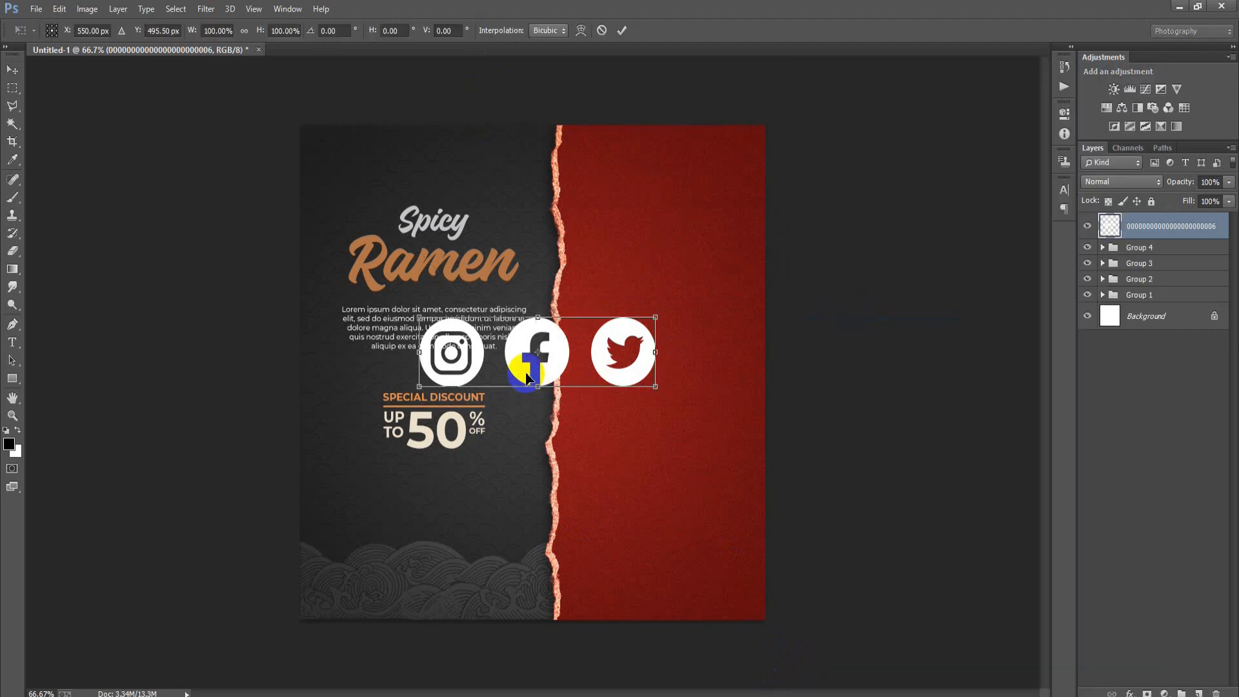
drag(656, 386, 431, 517)
click(622, 31)
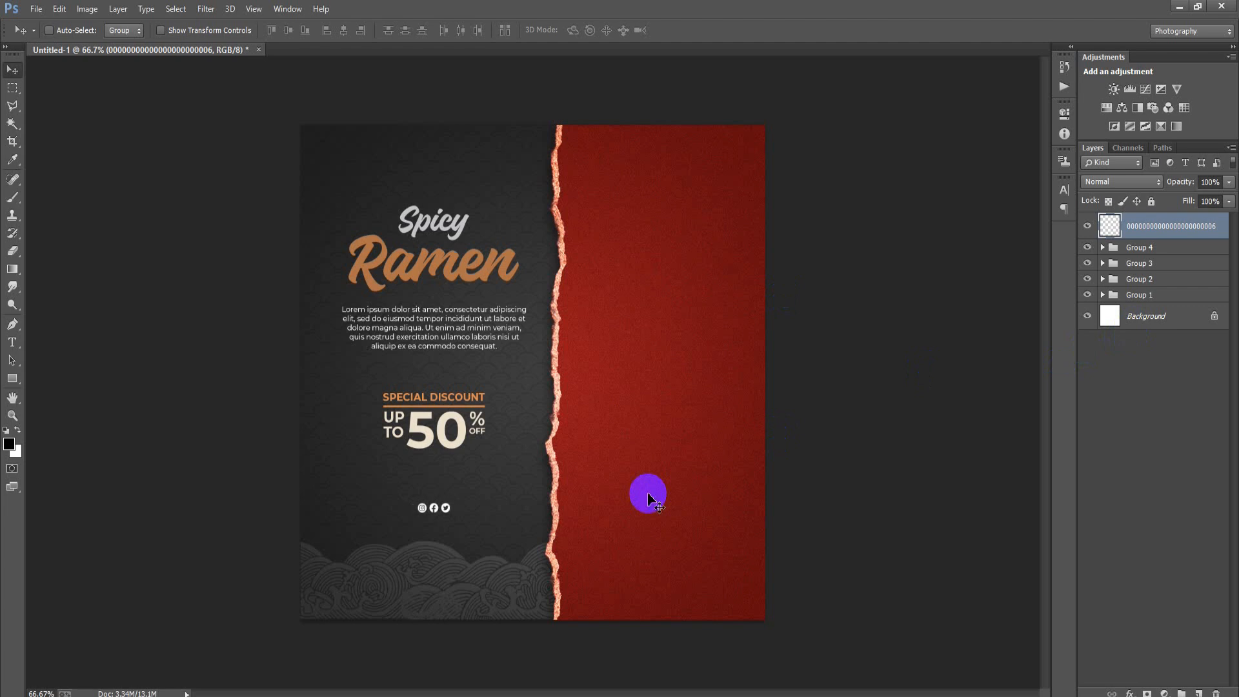
Select the social icons' pixels and fill them with the orange sampled from the "SPECIAL DISCOUNT" text
ctrl+click(1109, 225)
click(10, 445)
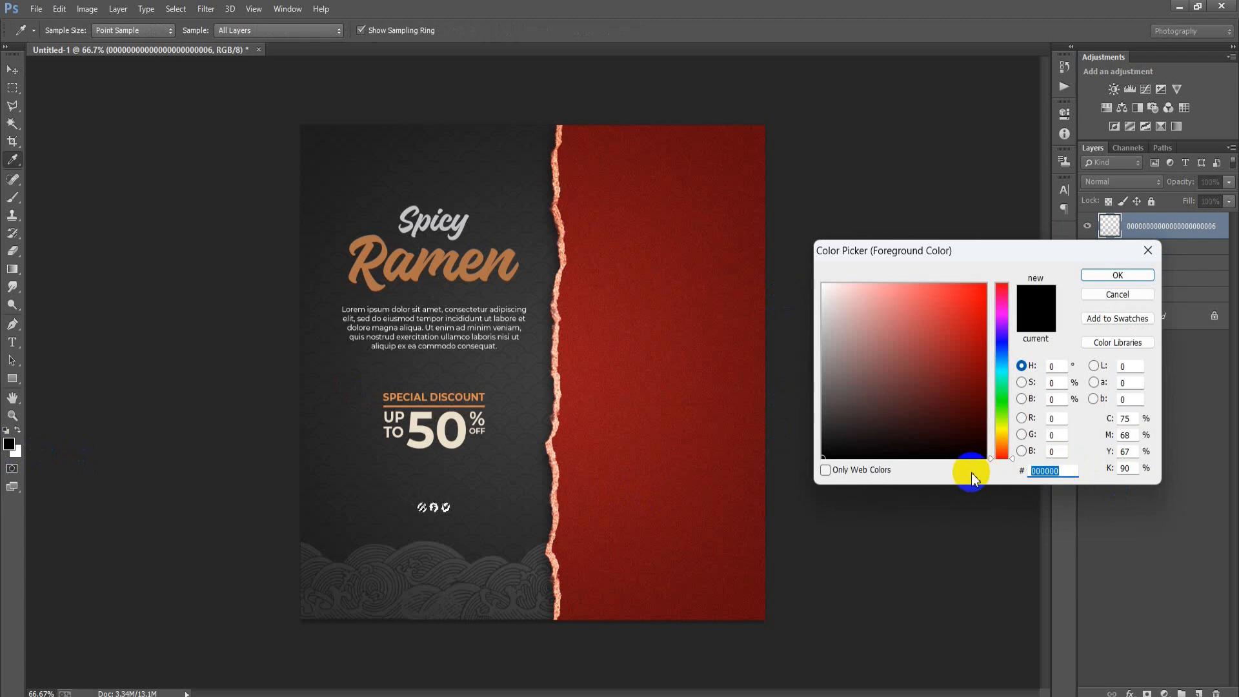
text(A3)
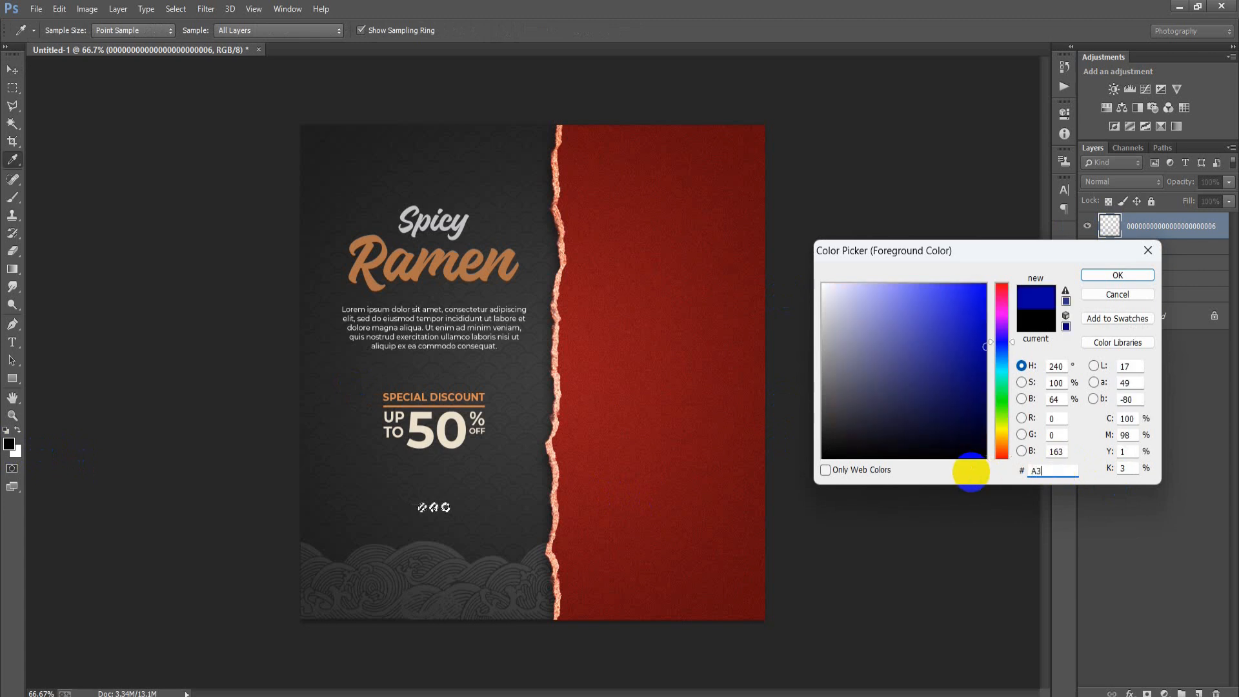
text(8F4F)
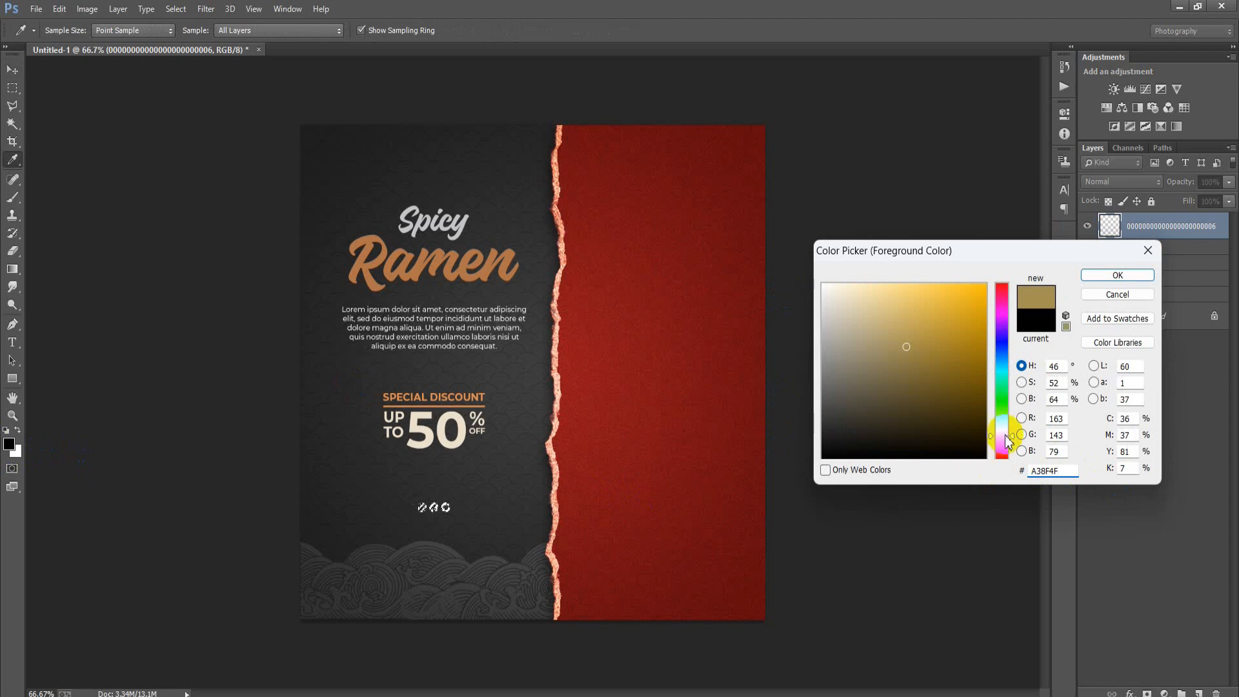
click(391, 397)
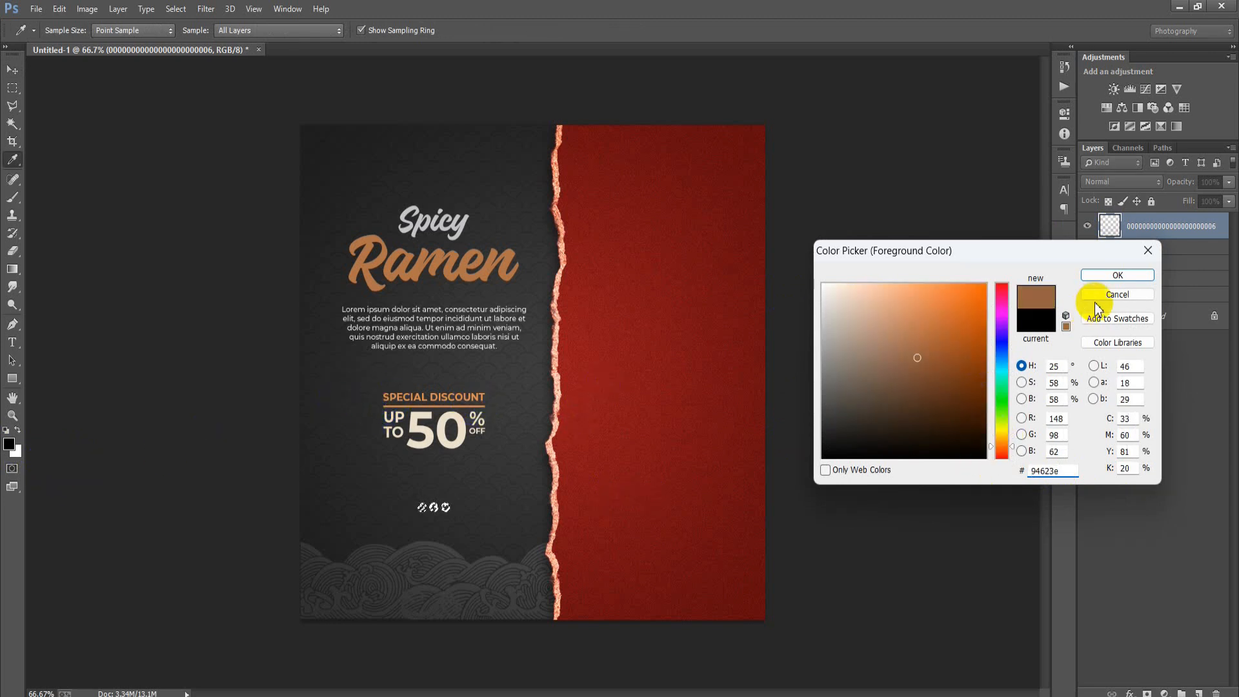
click(478, 397)
click(1117, 275)
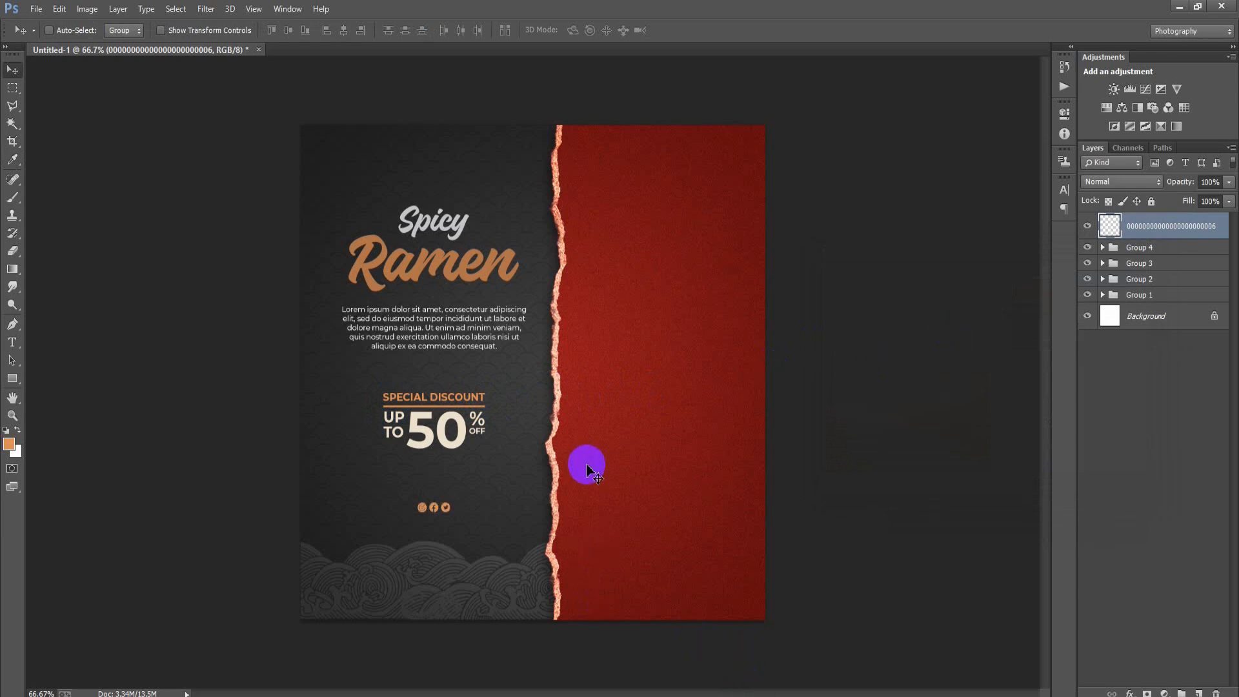
click(1199, 694)
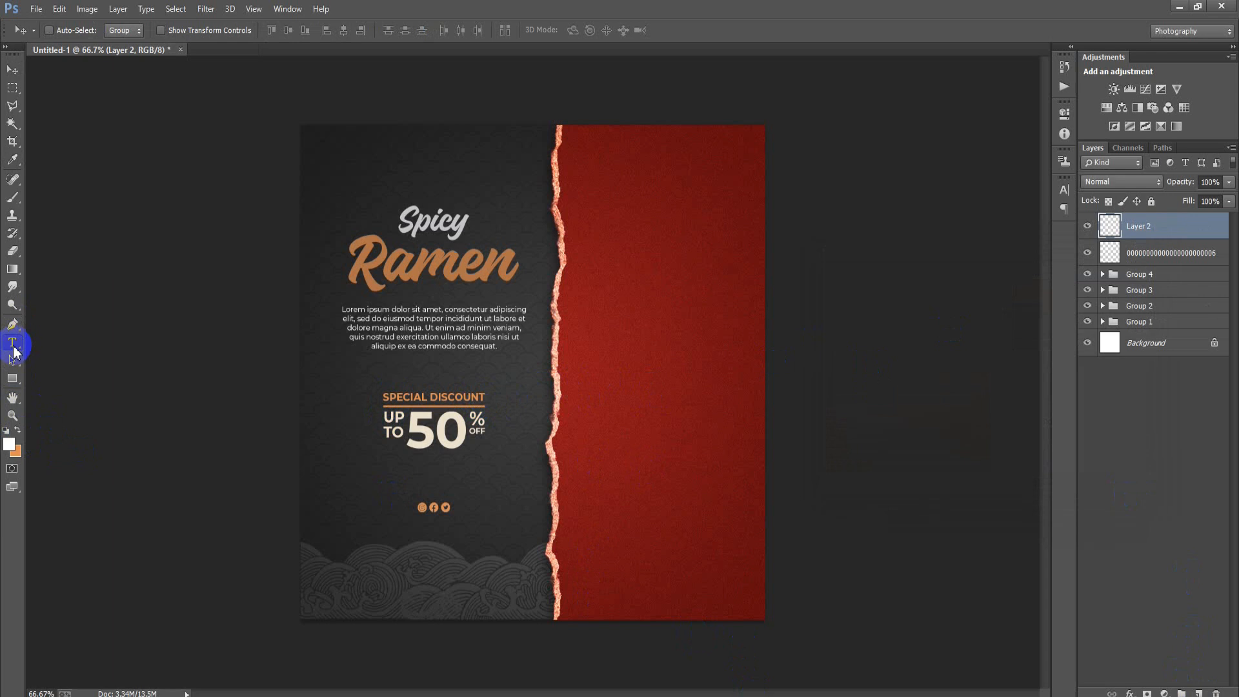
click(13, 342)
click(349, 518)
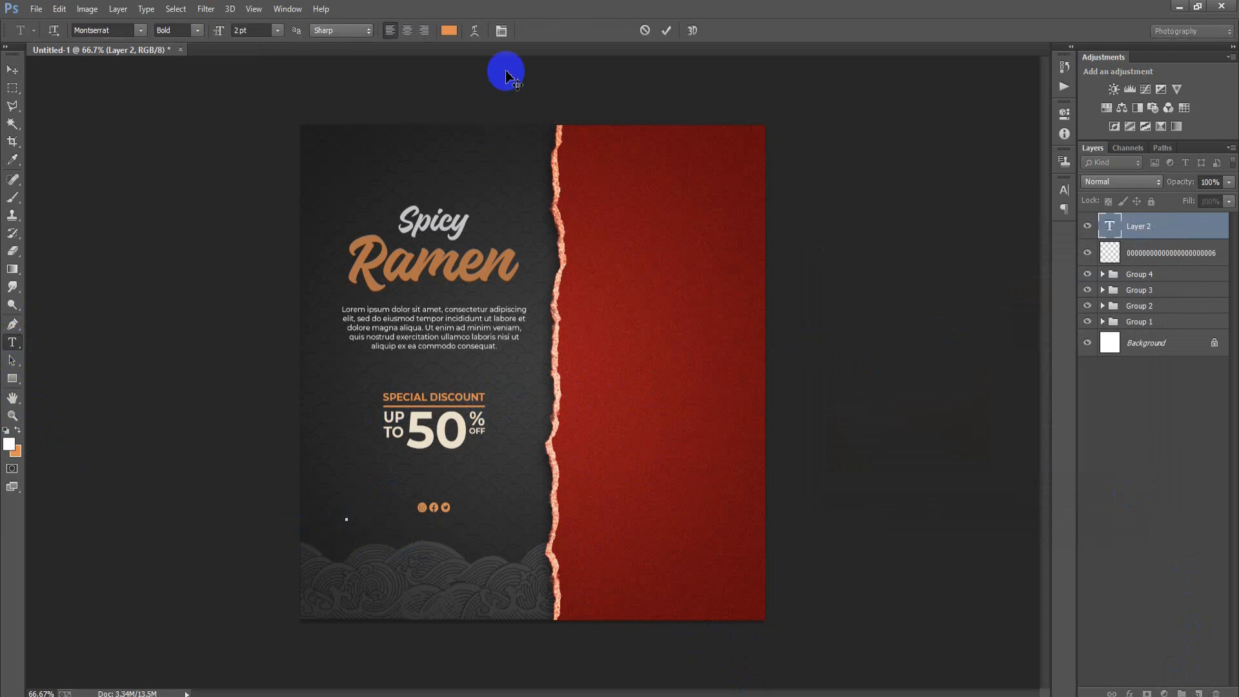
click(449, 32)
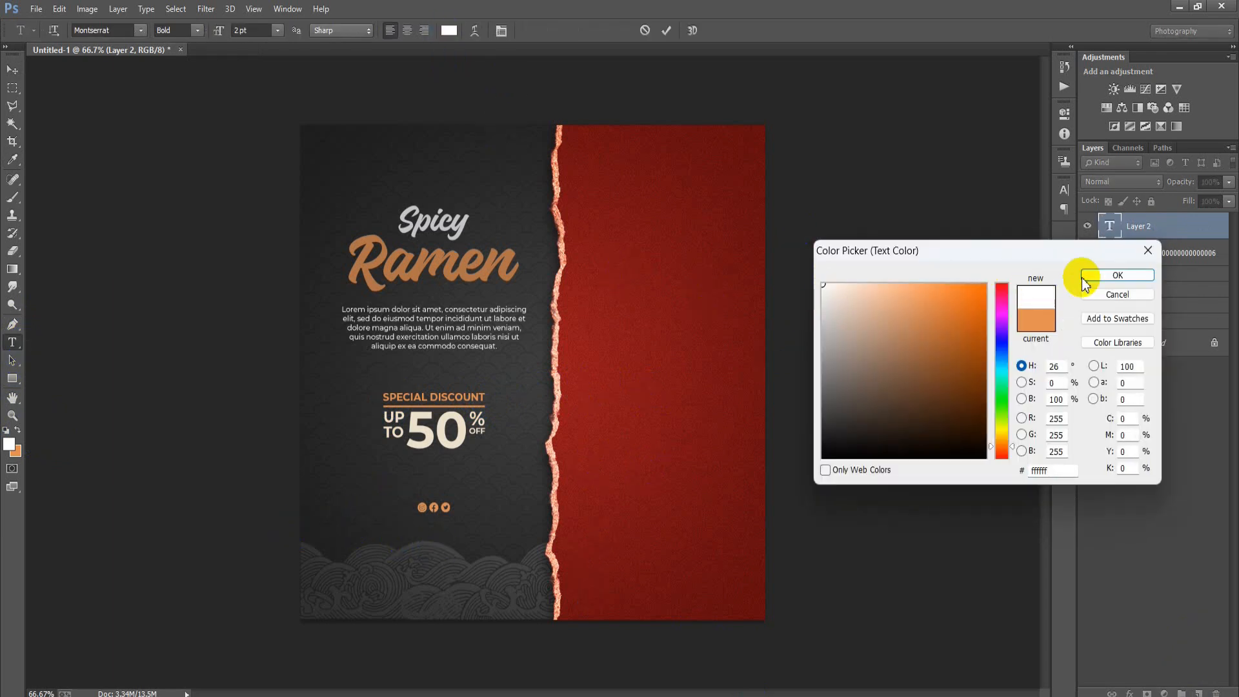
click(1109, 272)
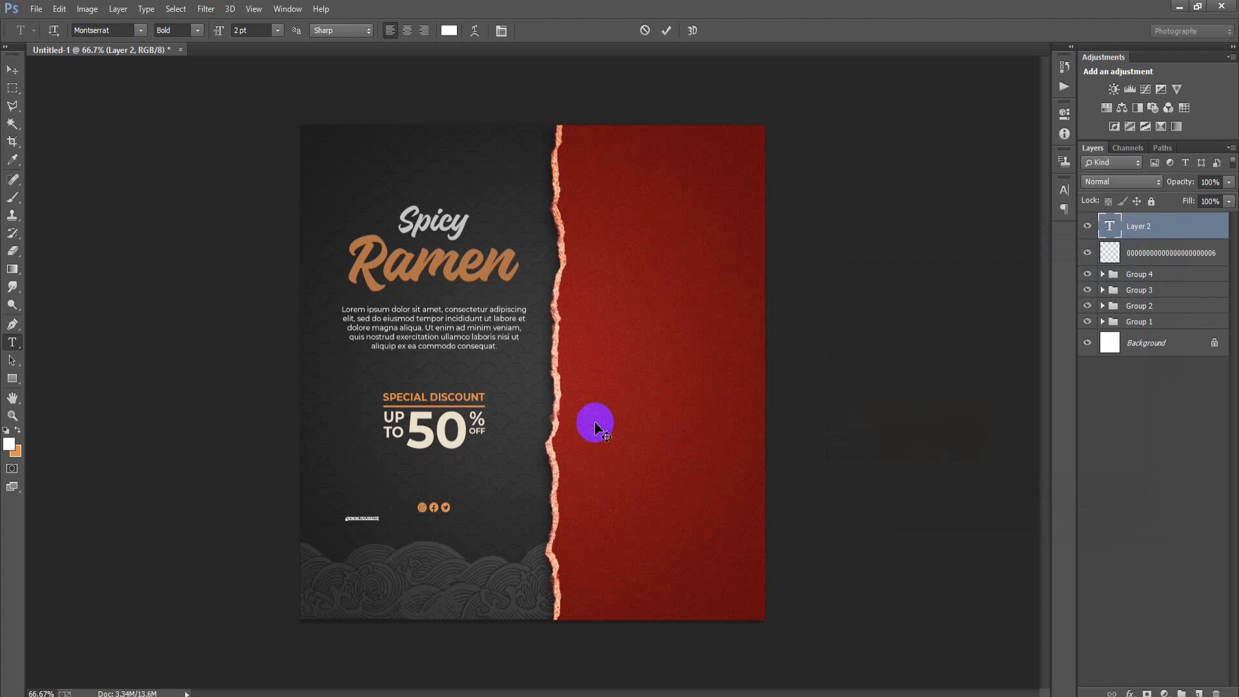
click(11, 69)
click(6, 431)
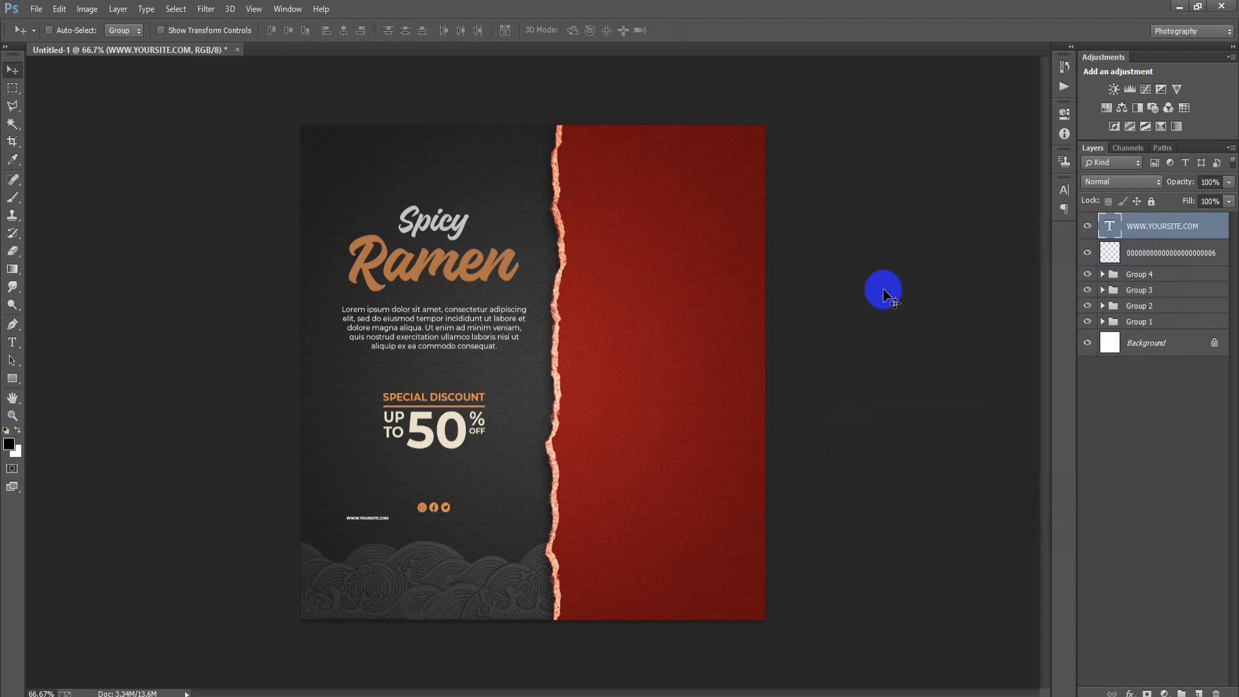
click(1064, 190)
drag(984, 247, 986, 244)
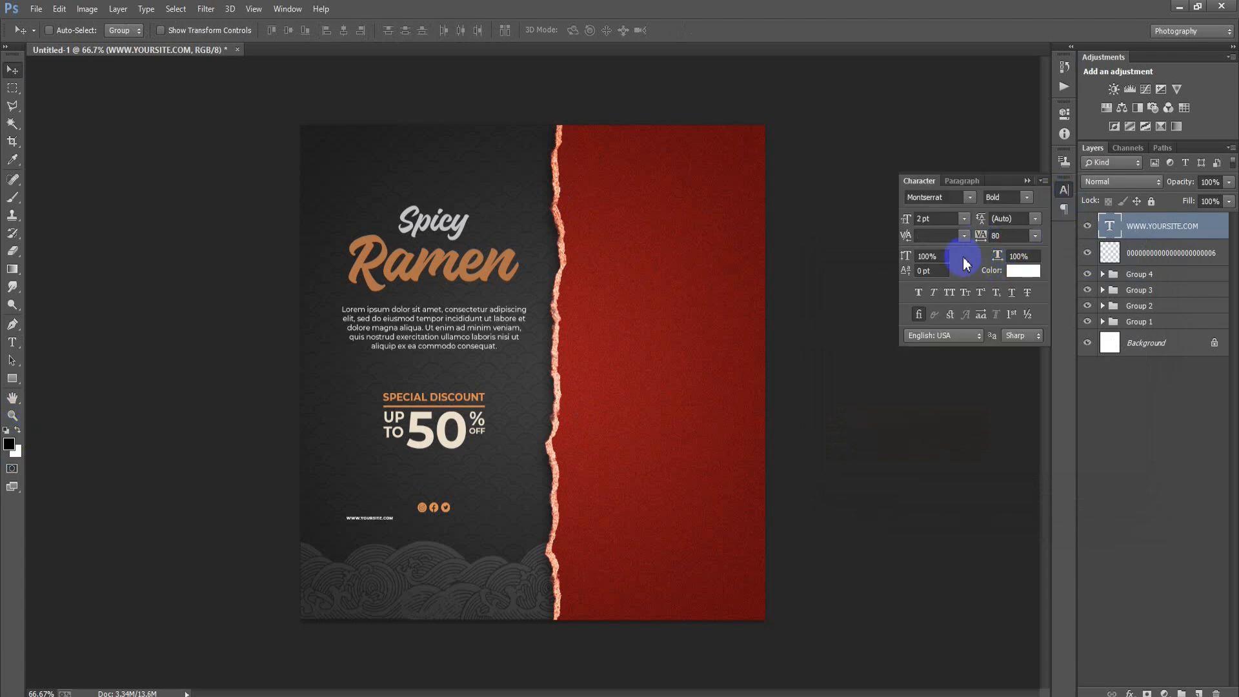
drag(981, 241, 988, 245)
drag(378, 525, 436, 529)
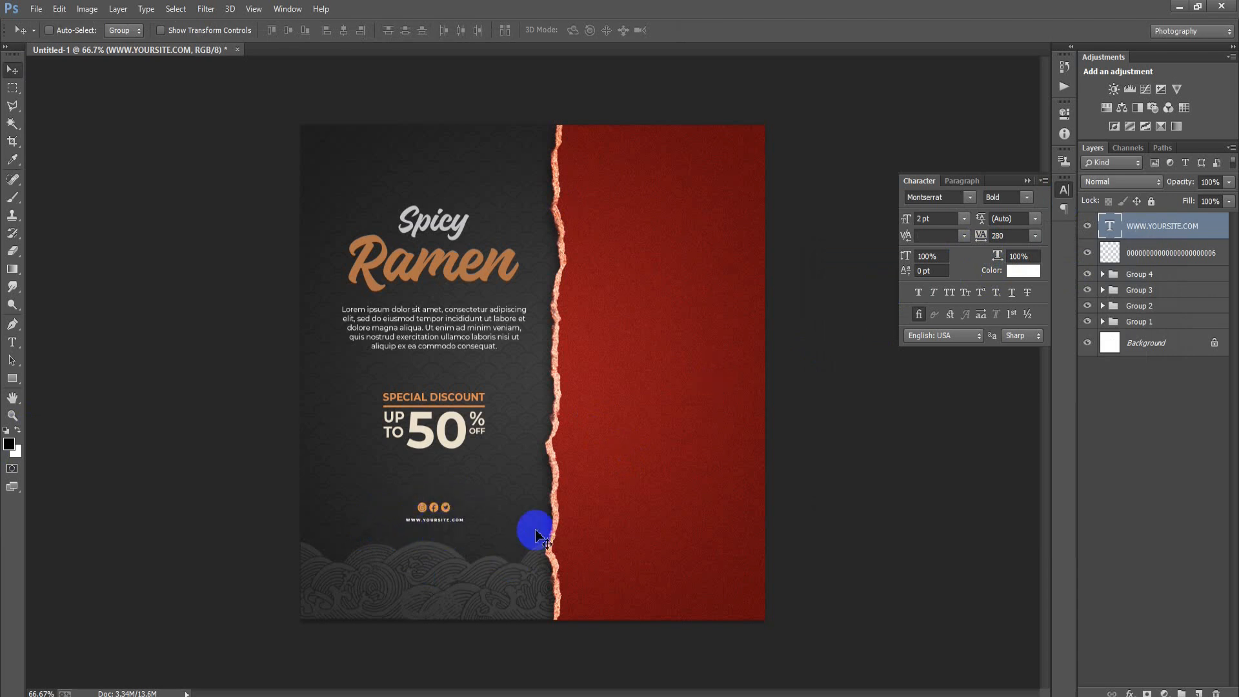
Nudge the social icons and the website text down slightly and group the two layers
shift+click(1143, 255)
key(Down)
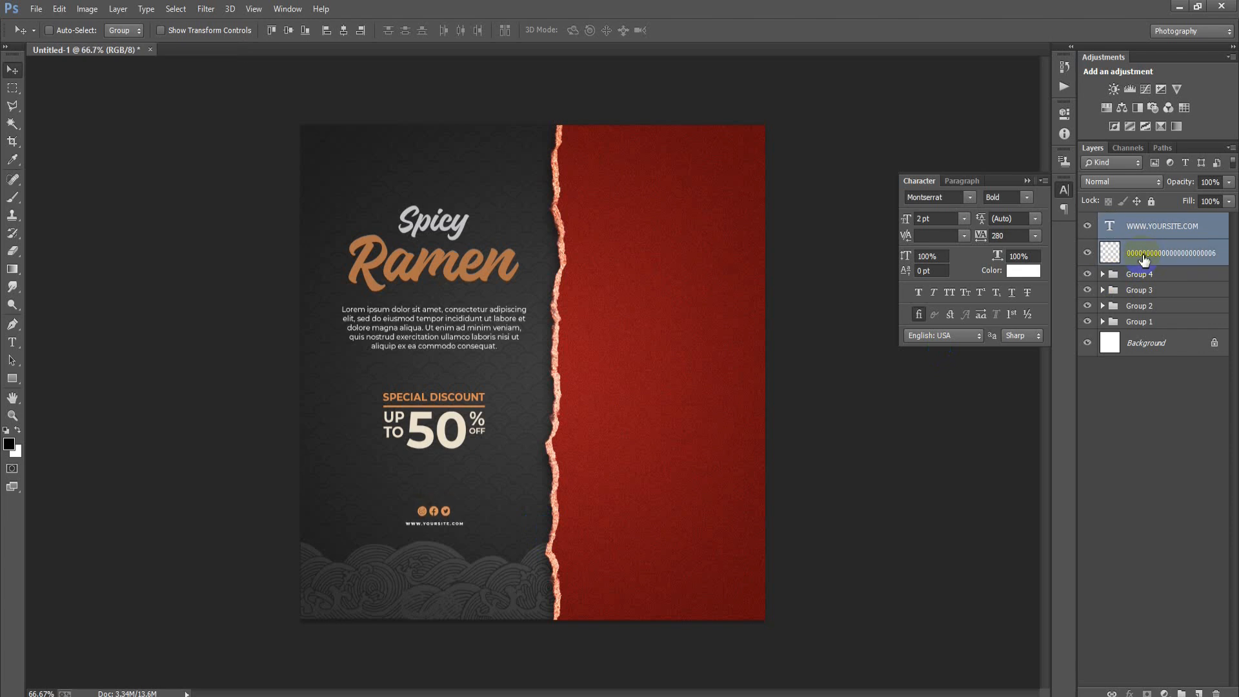
key(ctrl+g)
click(1026, 181)
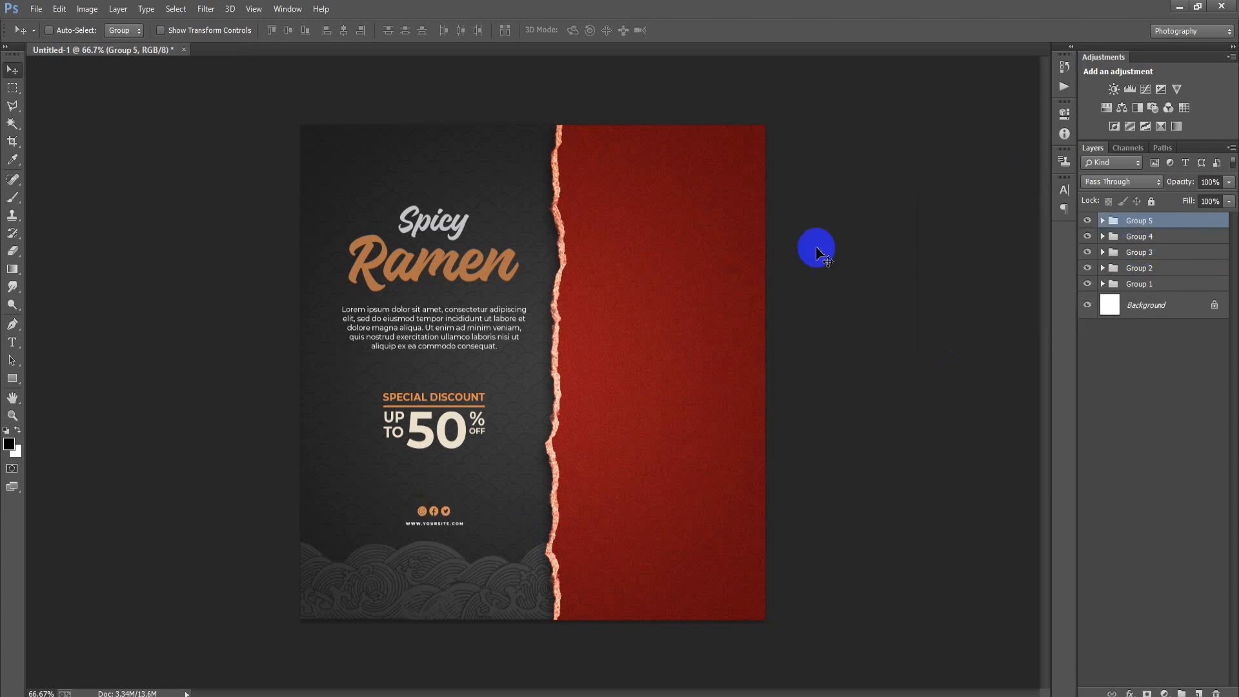
Select Groups 3, 4 and 5 and nudge all the text and icons slightly left and up on the dark panel
ctrl+click(1151, 239)
ctrl+click(1149, 253)
key(Left)
key(Left)
key(Left)
key(Left)
key(Left)
key(Left)
key(Left)
key(Left)
key(Left)
key(Left)
key(Left)
key(Left)
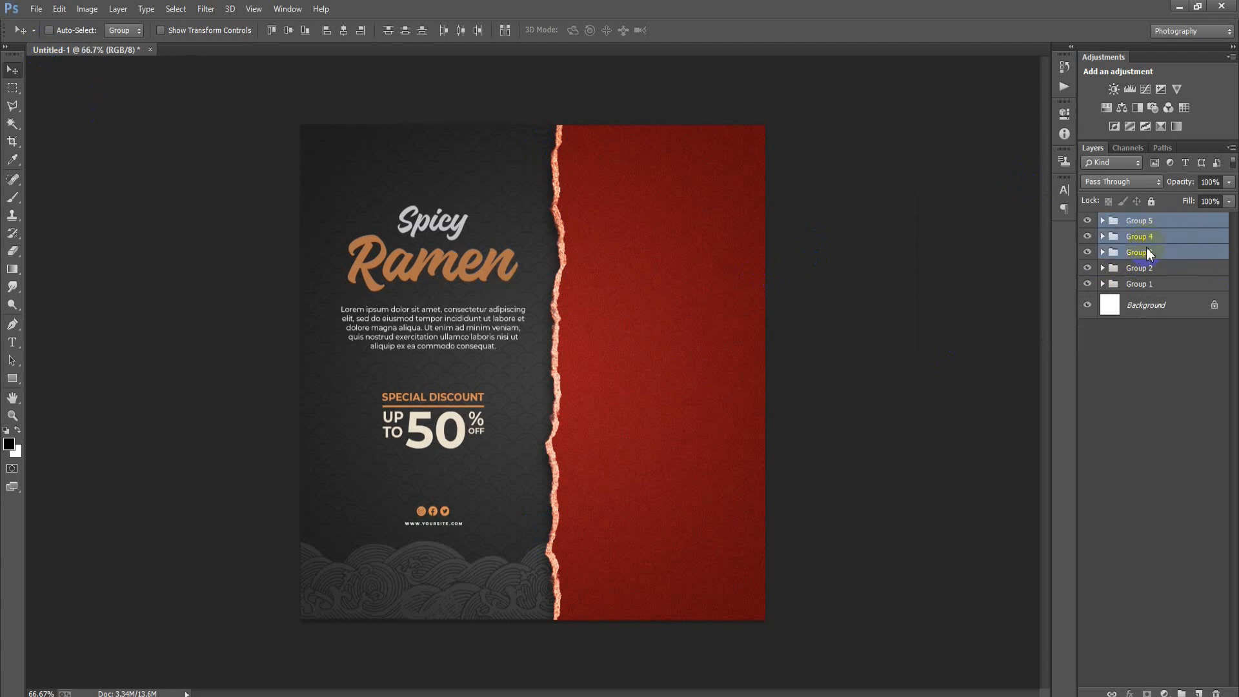
key(Up)
key(Up)
key(Up)
key(Up)
key(Up)
key(Up)
key(Up)
key(Up)
key(Up)
key(Up)
key(Up)
key(Up)
key(Up)
key(Up)
key(Up)
key(Up)
key(Up)
key(Up)
key(Up)
key(Up)
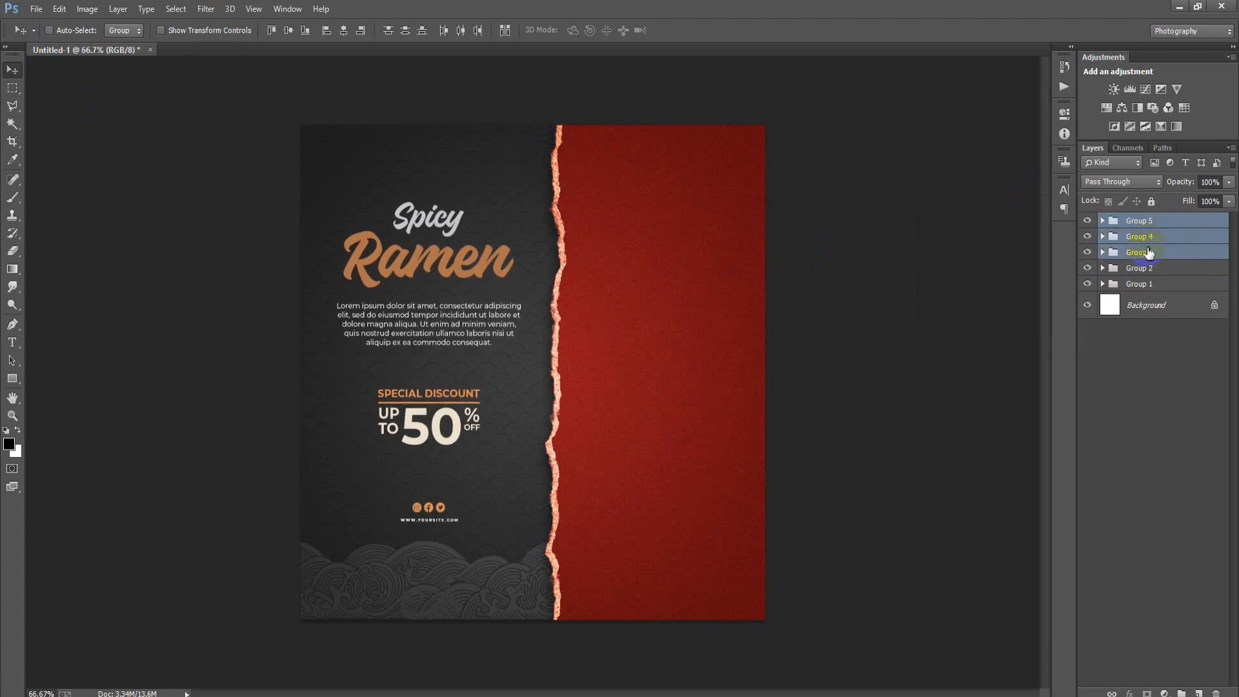
key(Right)
key(Right)
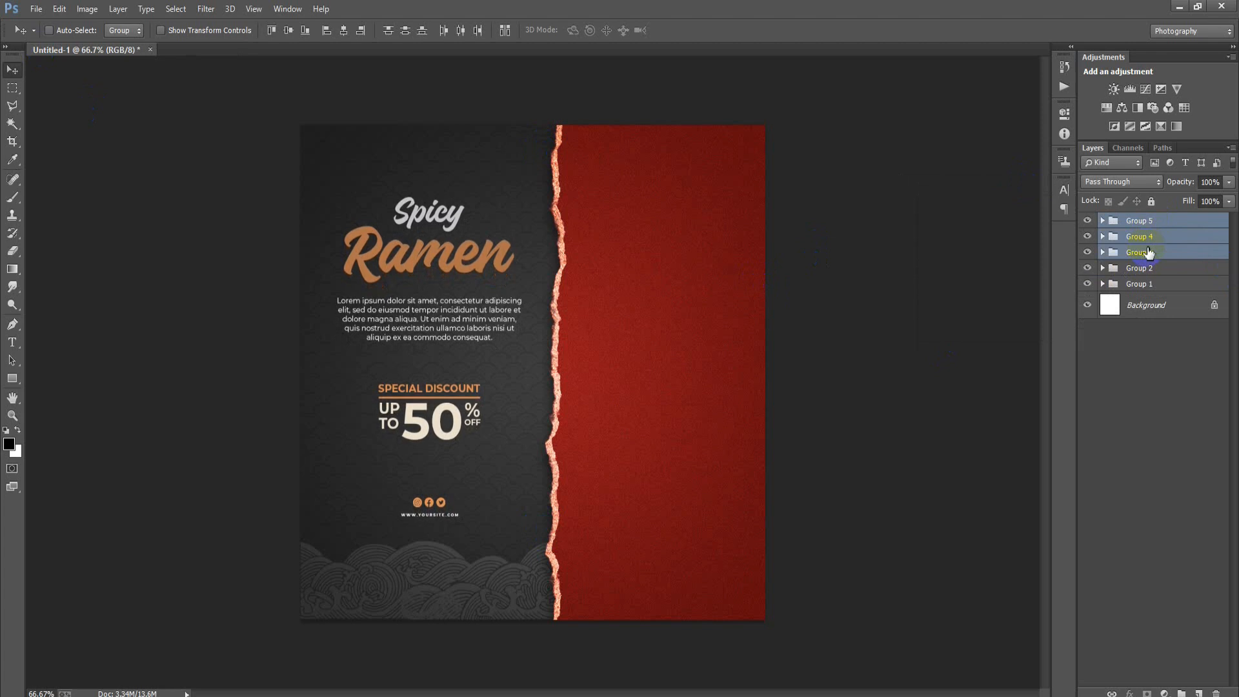
Place the ramen bowl image as a linked file above Group 5, scaled to about 46% and positioned over the red half, running off the edge
click(1135, 222)
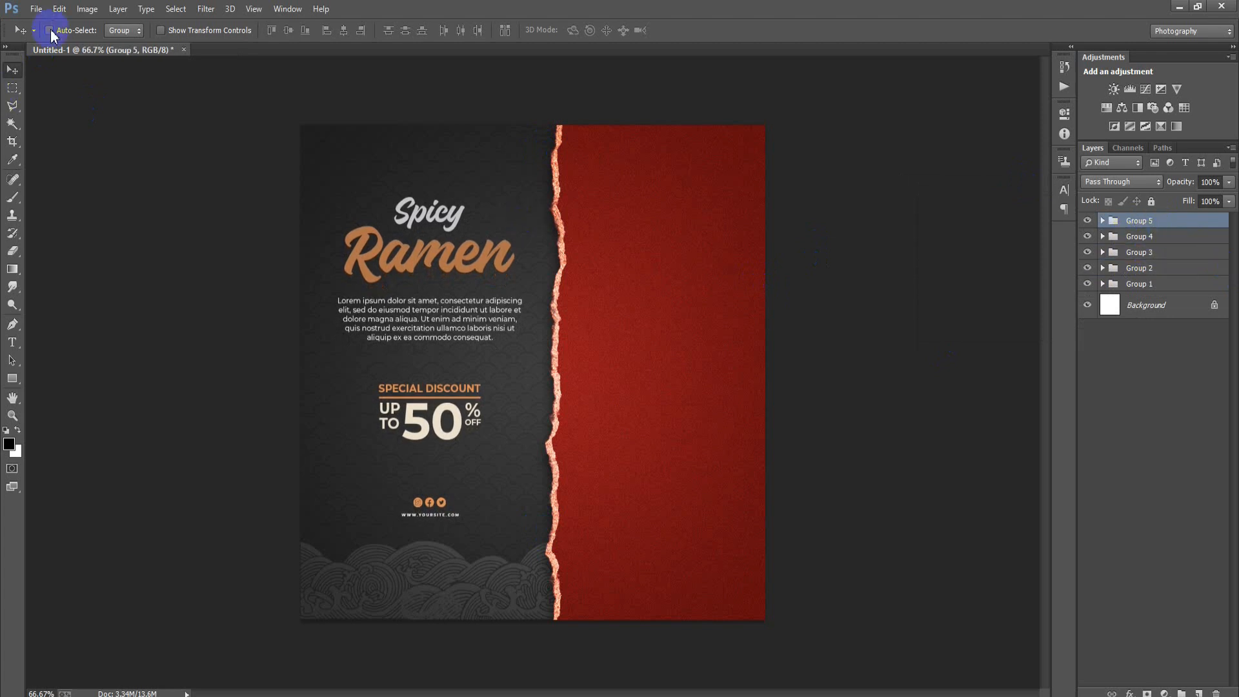
click(36, 8)
click(173, 274)
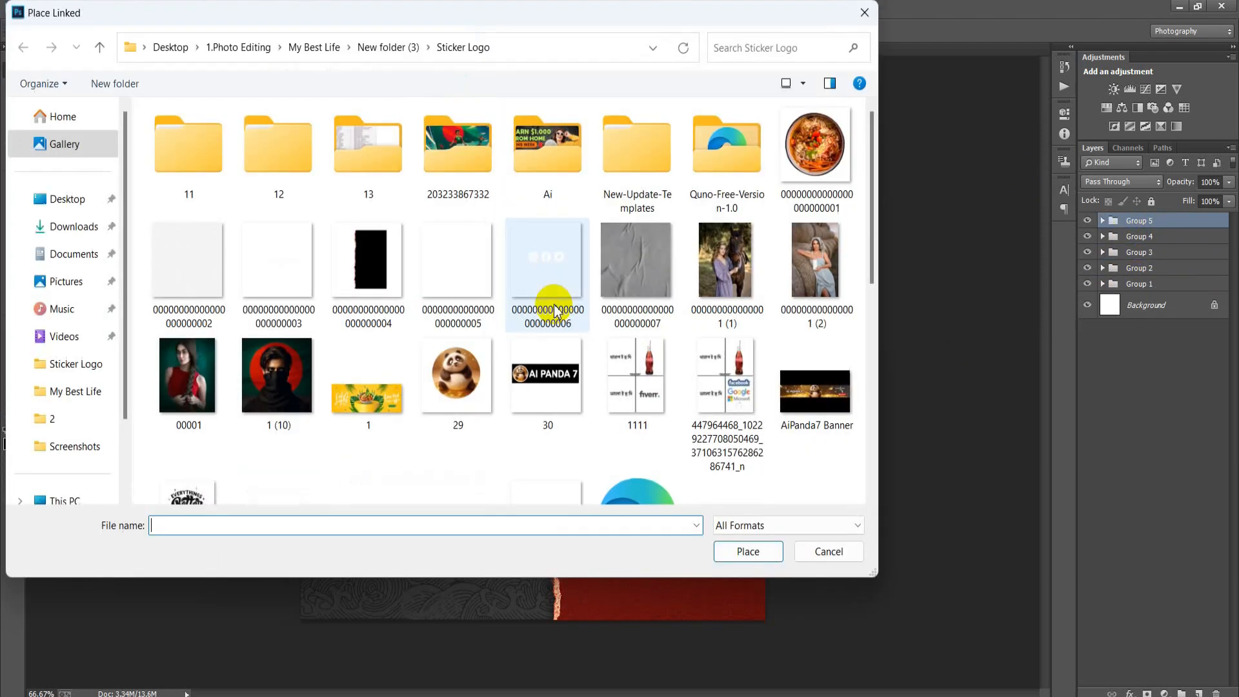
double_click(810, 145)
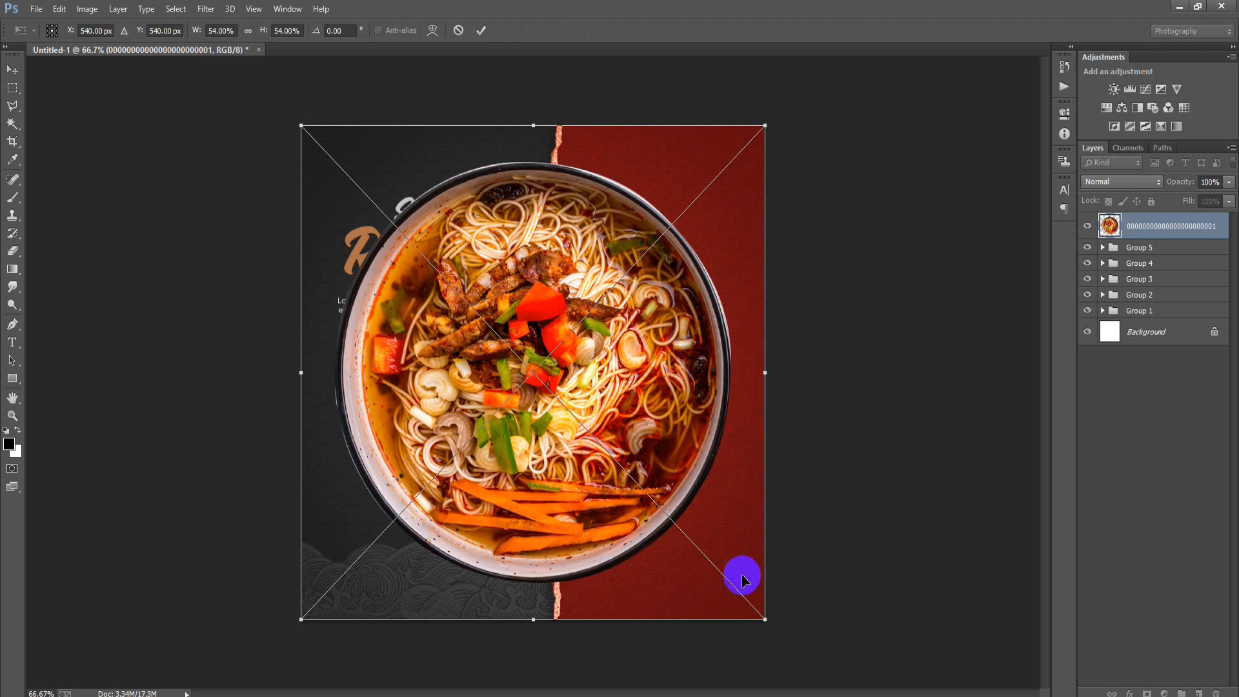
drag(765, 619, 742, 574)
drag(649, 436, 807, 439)
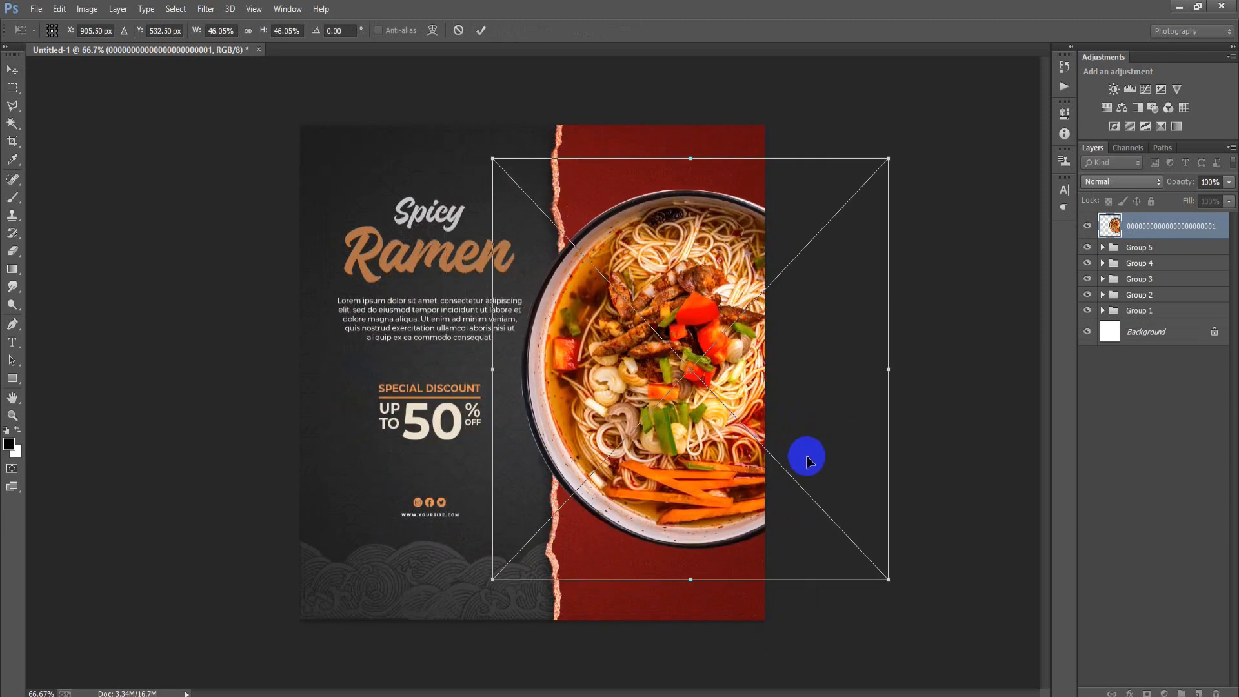
click(480, 30)
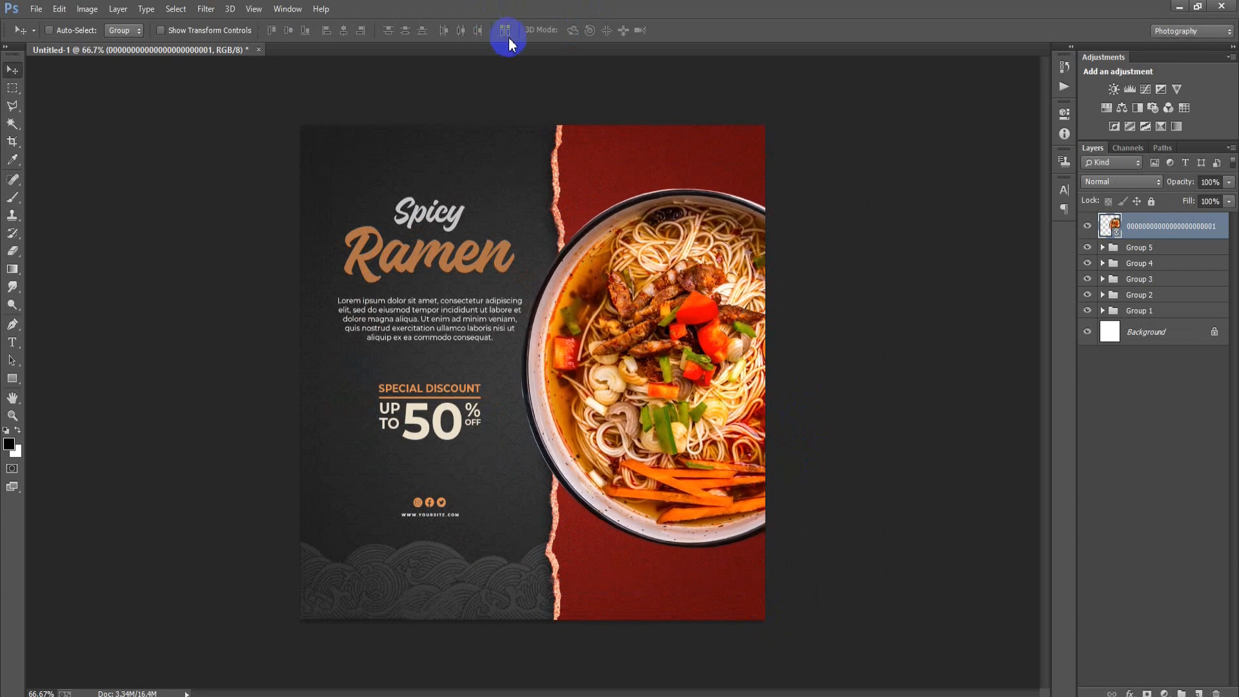
Rasterize the ramen bowl layer and add a drop shadow without global light: angle 81°, distance 18 px, size 59 px
right_click(1204, 225)
click(913, 310)
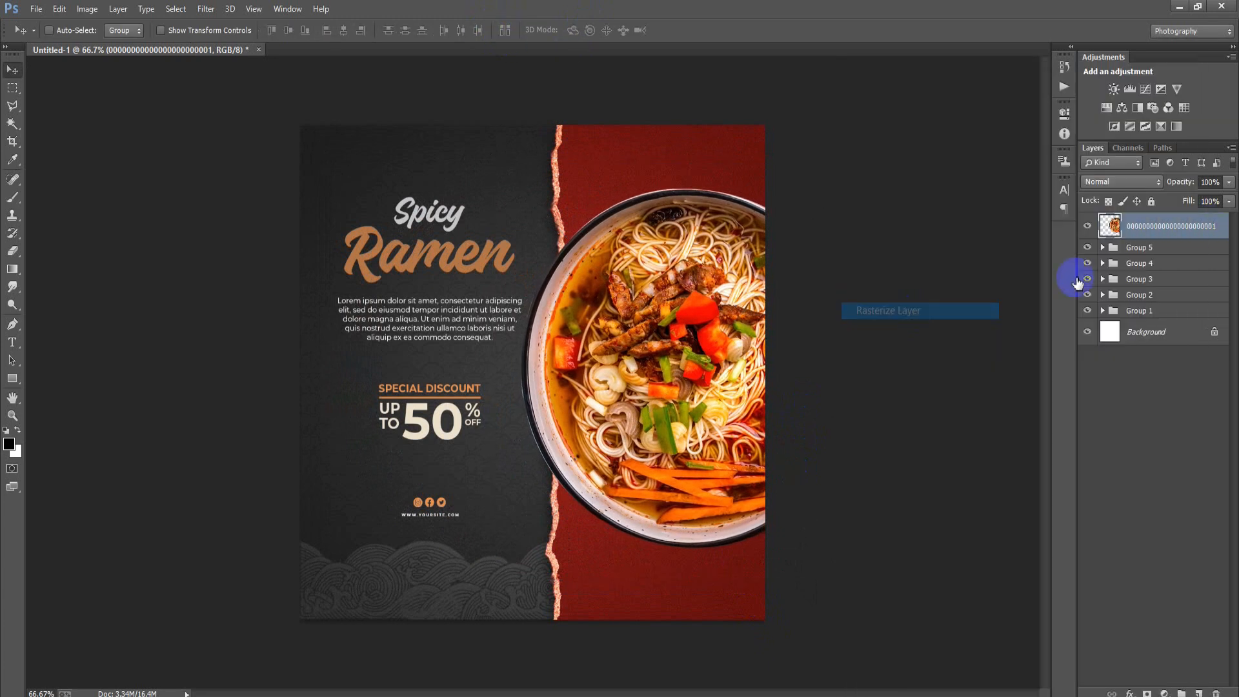
double_click(1220, 234)
click(846, 395)
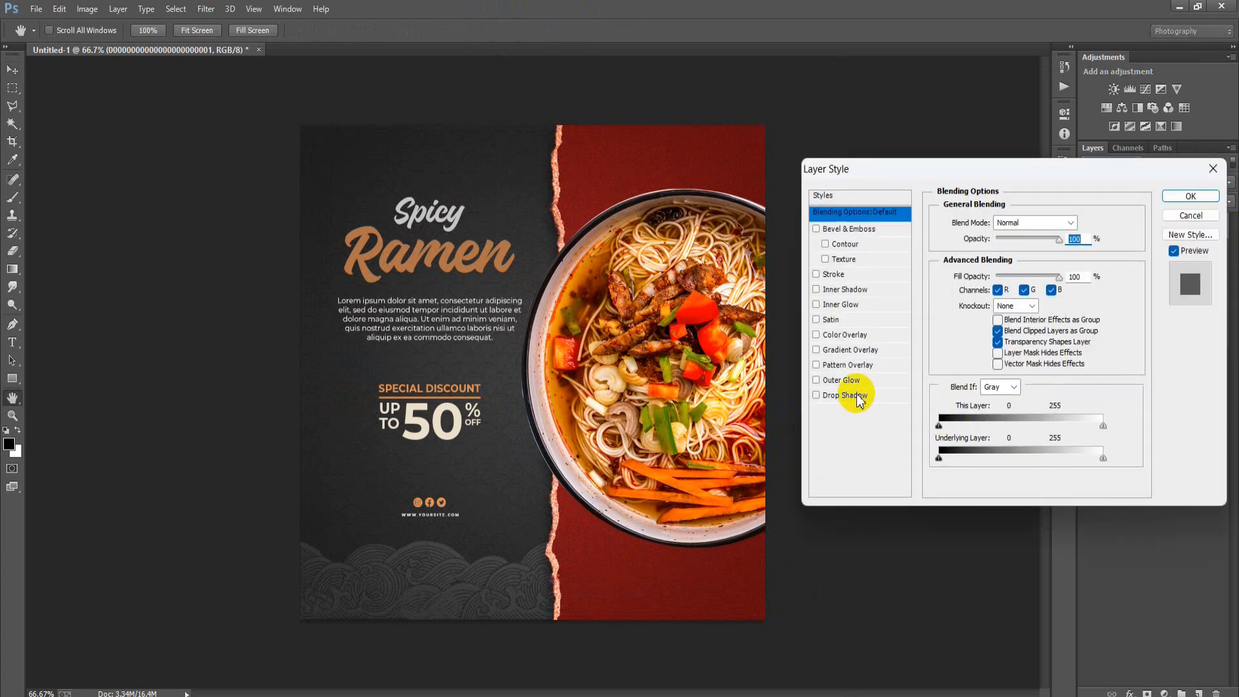
click(1054, 259)
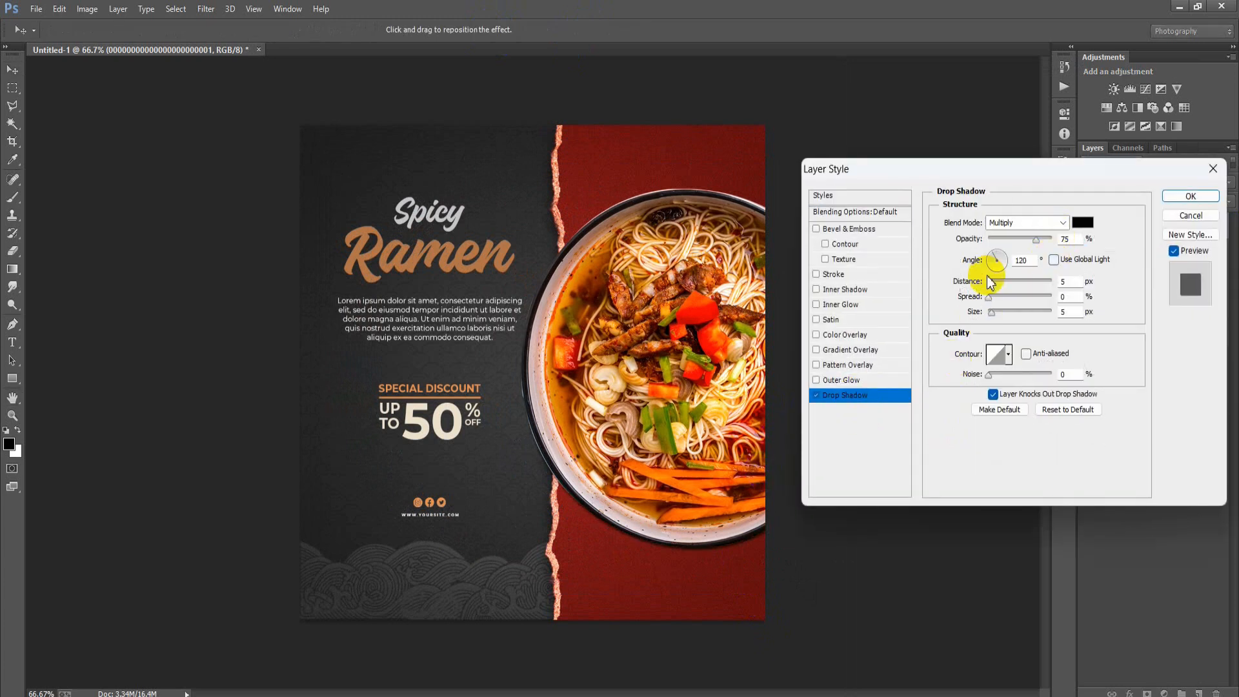
drag(993, 284, 1003, 312)
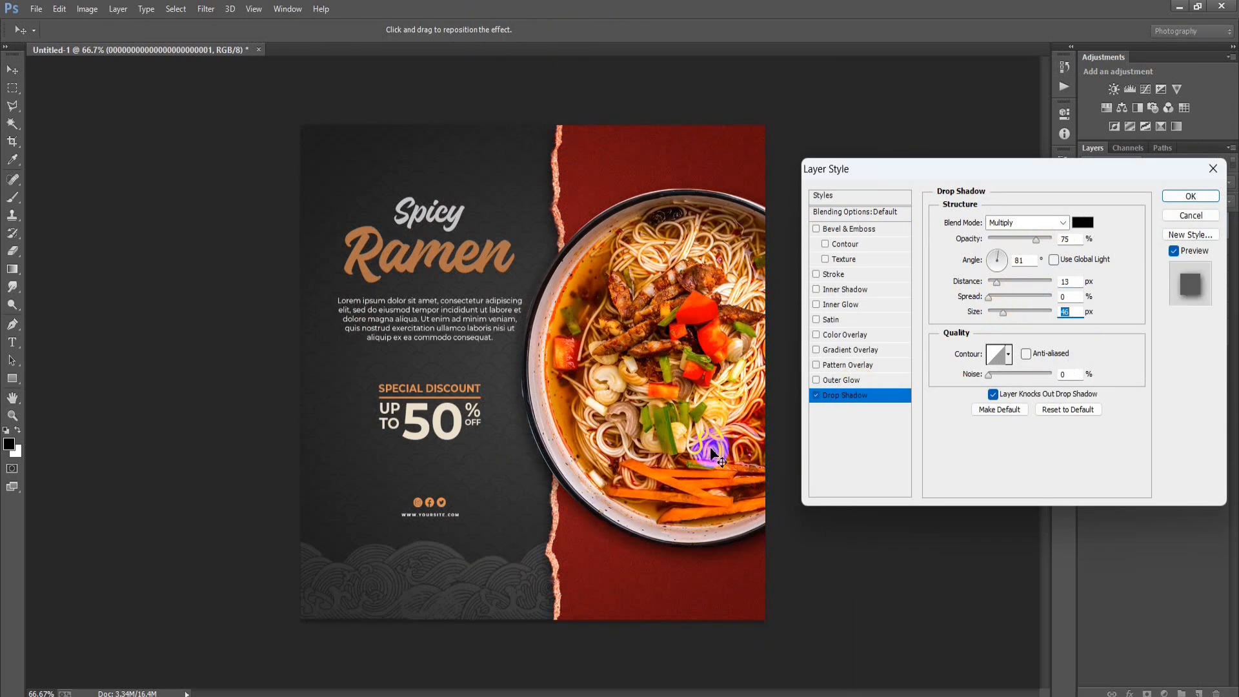
click(1005, 311)
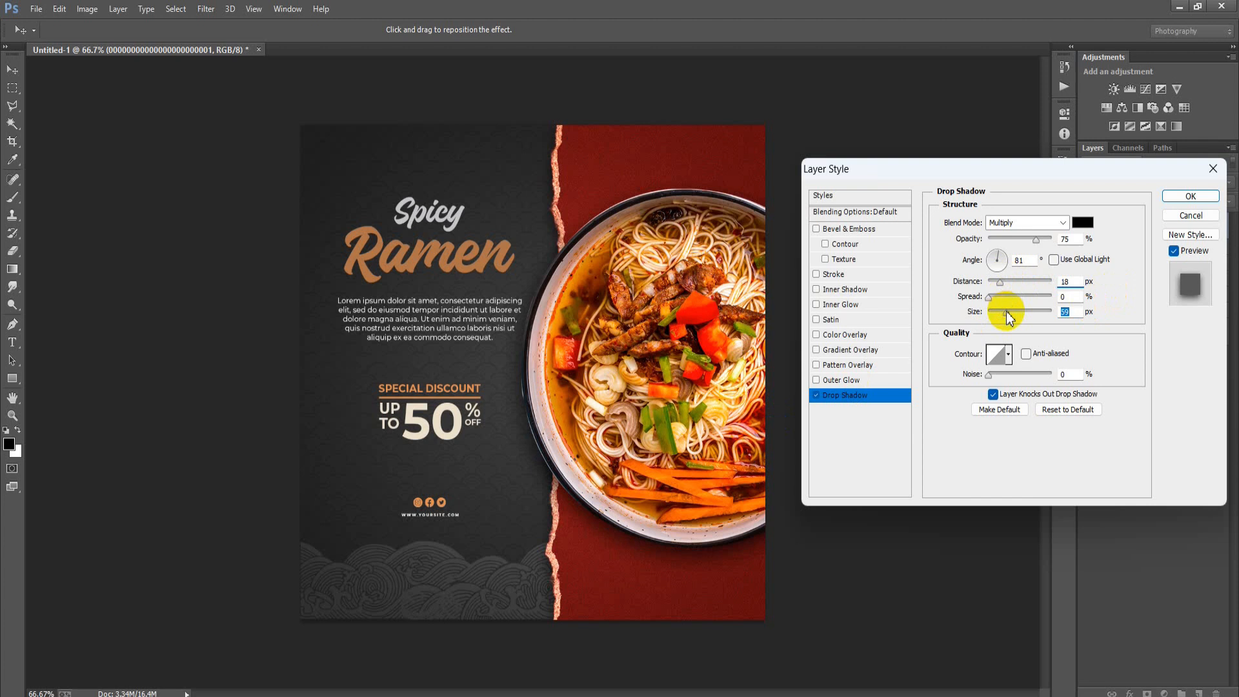
click(1194, 195)
Put the ramen bowl layer into its own group and collapse the group
click(1226, 227)
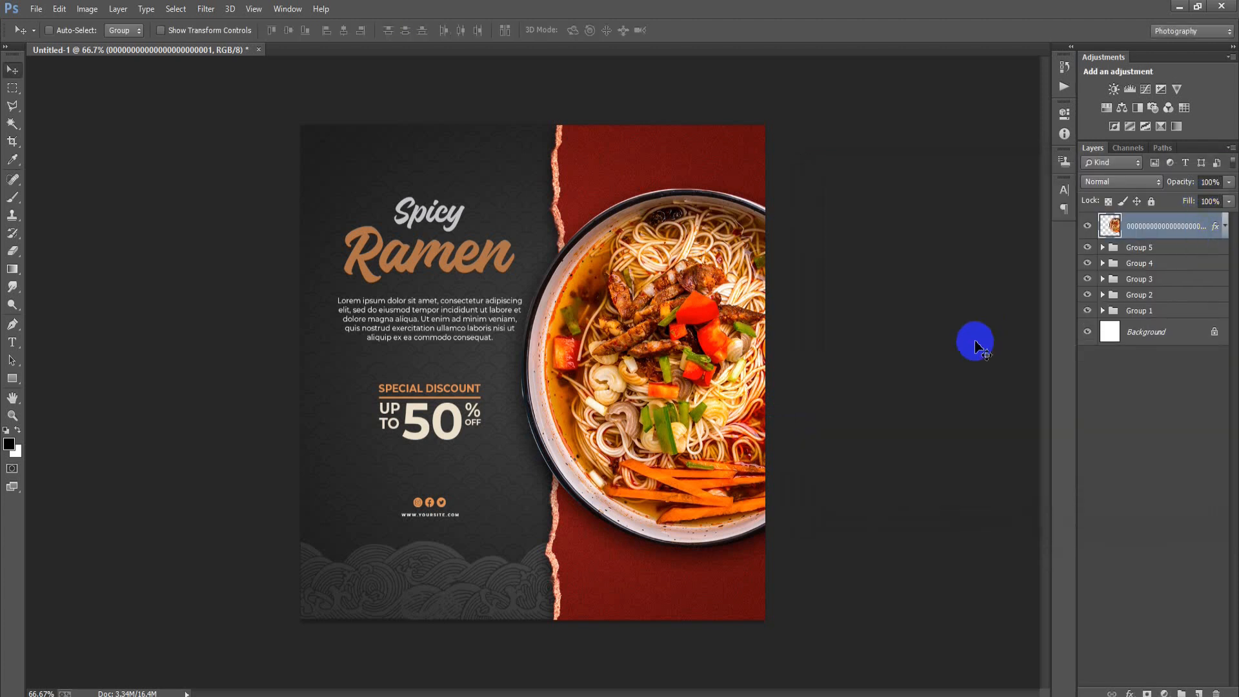
key(ctrl+g)
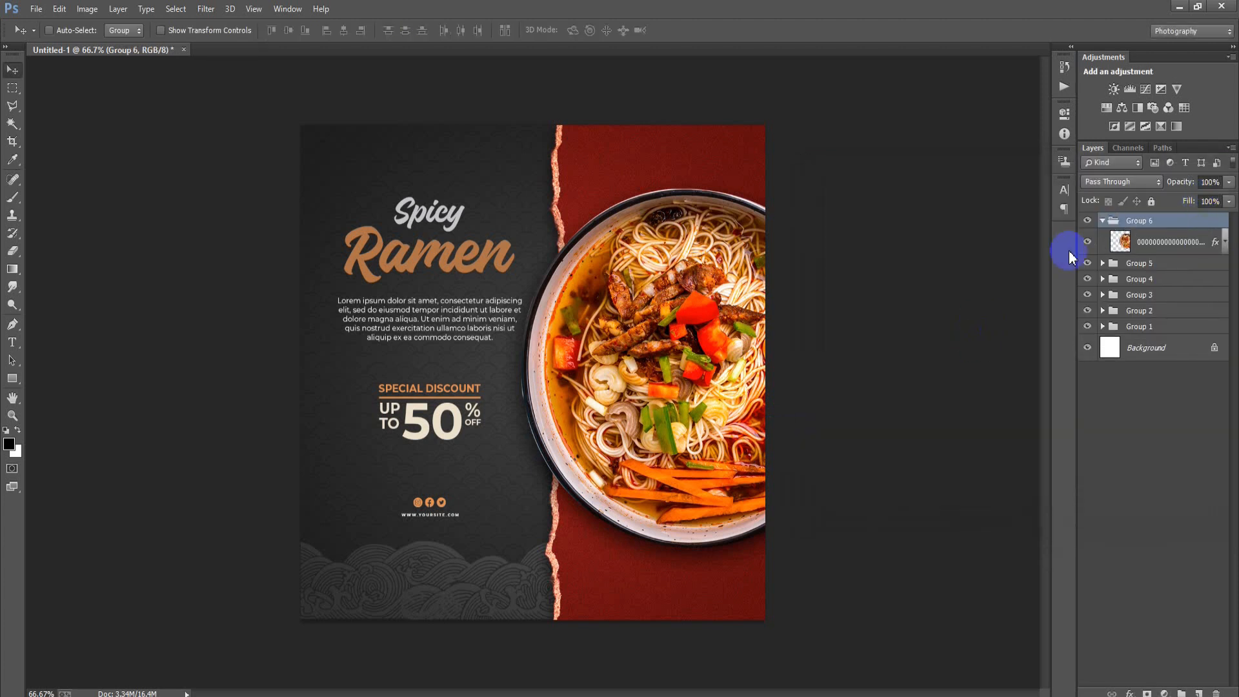
click(1103, 221)
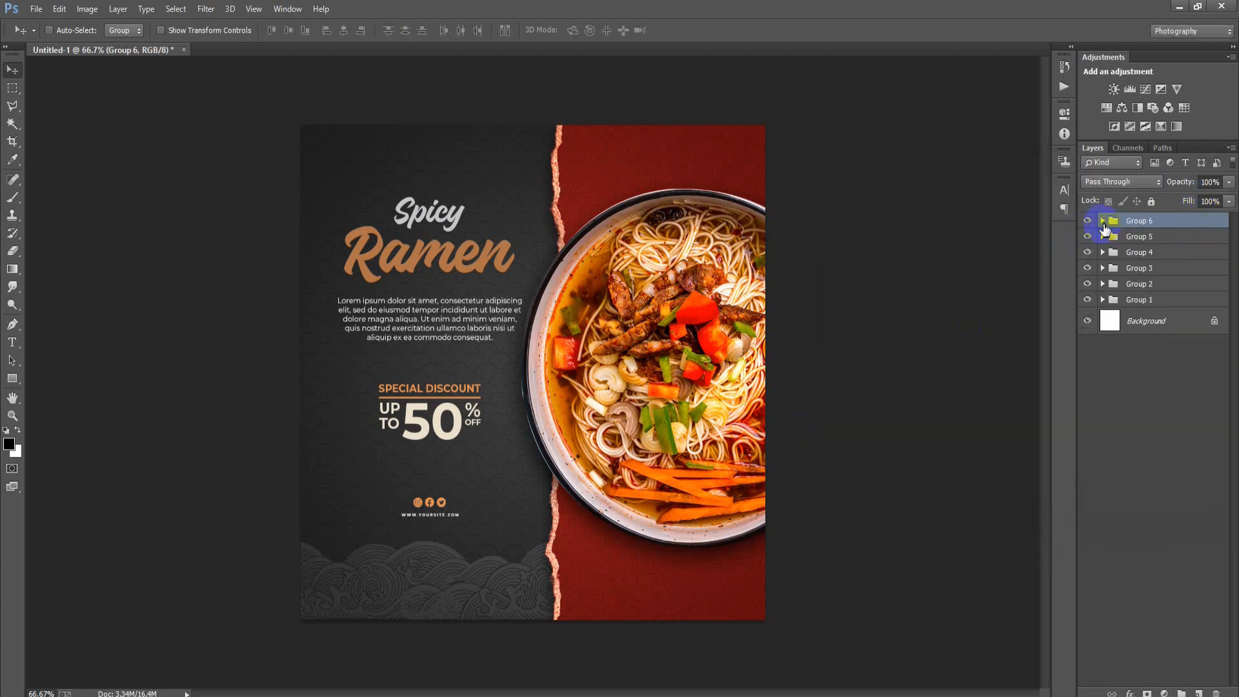
Place the grey wrinkled-paper image ending in 7 as a linked file above Group 6 at full canvas size, and rasterize its layer
click(36, 9)
click(133, 274)
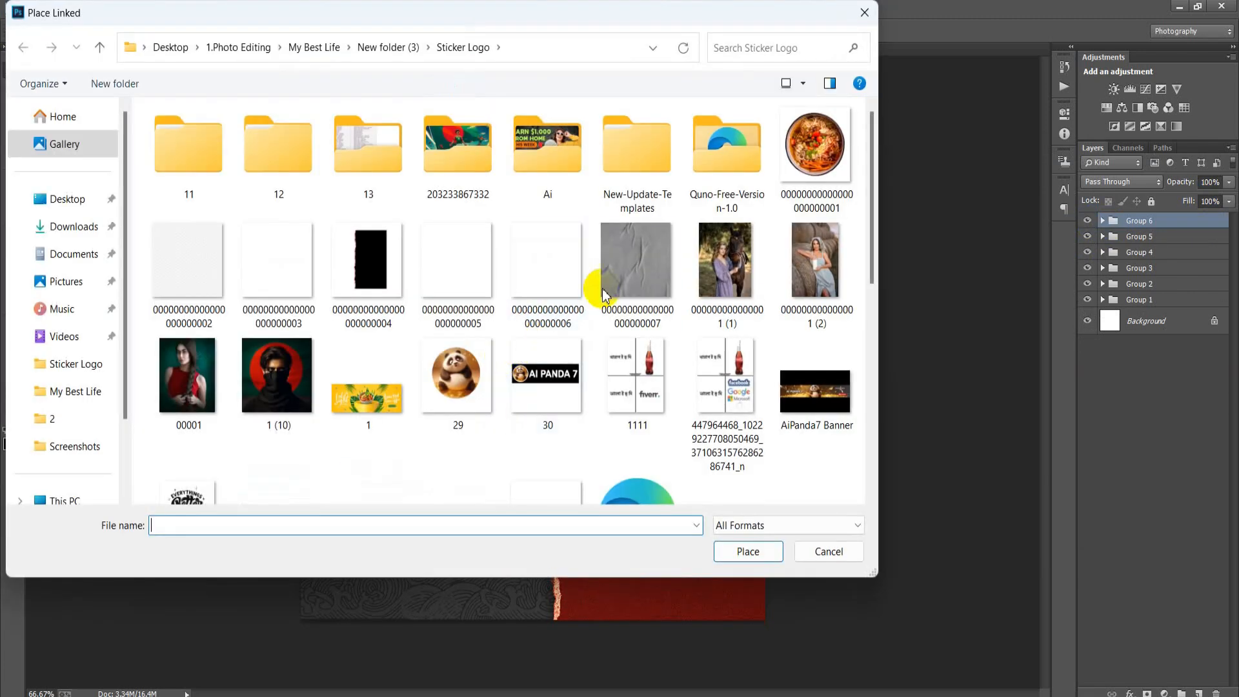
click(637, 265)
click(749, 551)
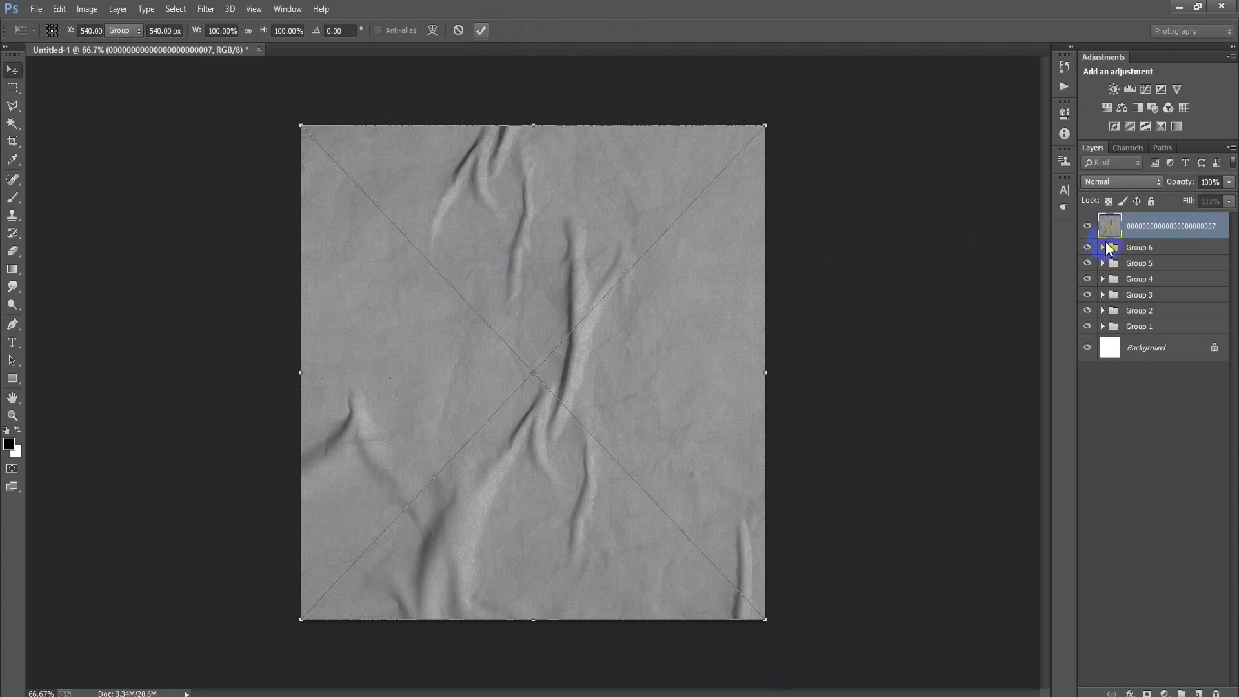
click(1151, 226)
right_click(1136, 225)
click(864, 311)
Set the wrinkled-paper layer to Overlay at 33% opacity and compare the poster with and without it
click(1105, 181)
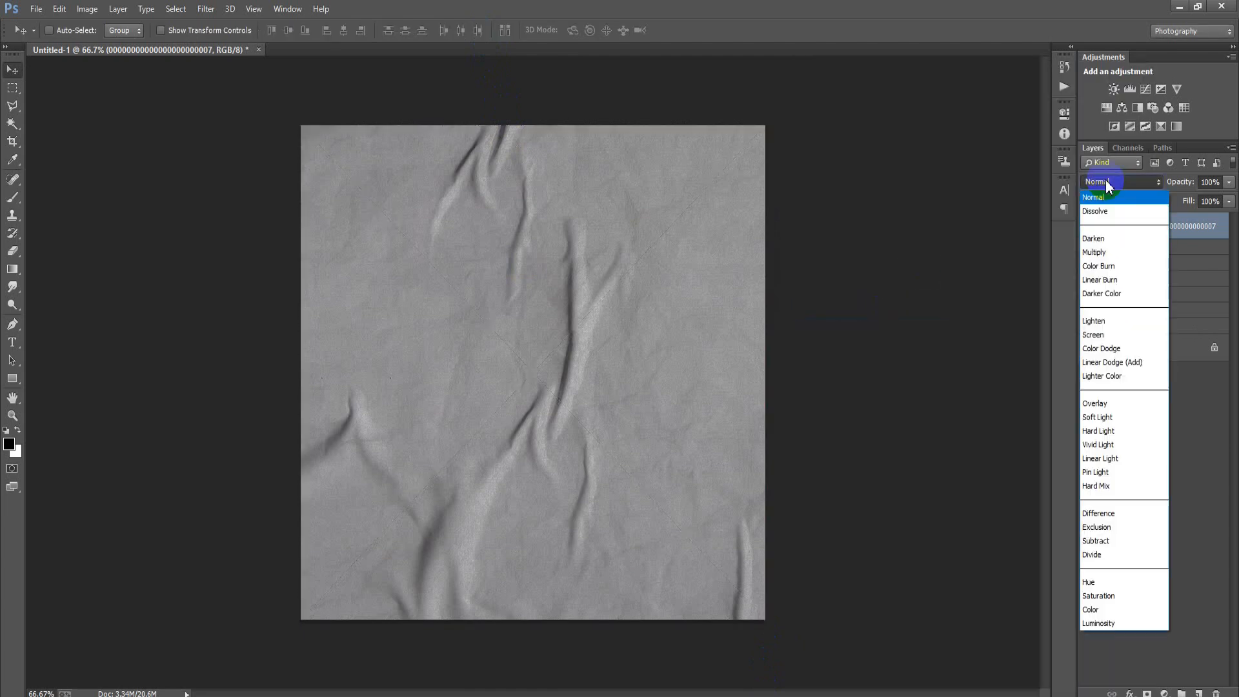
click(1101, 403)
click(1211, 182)
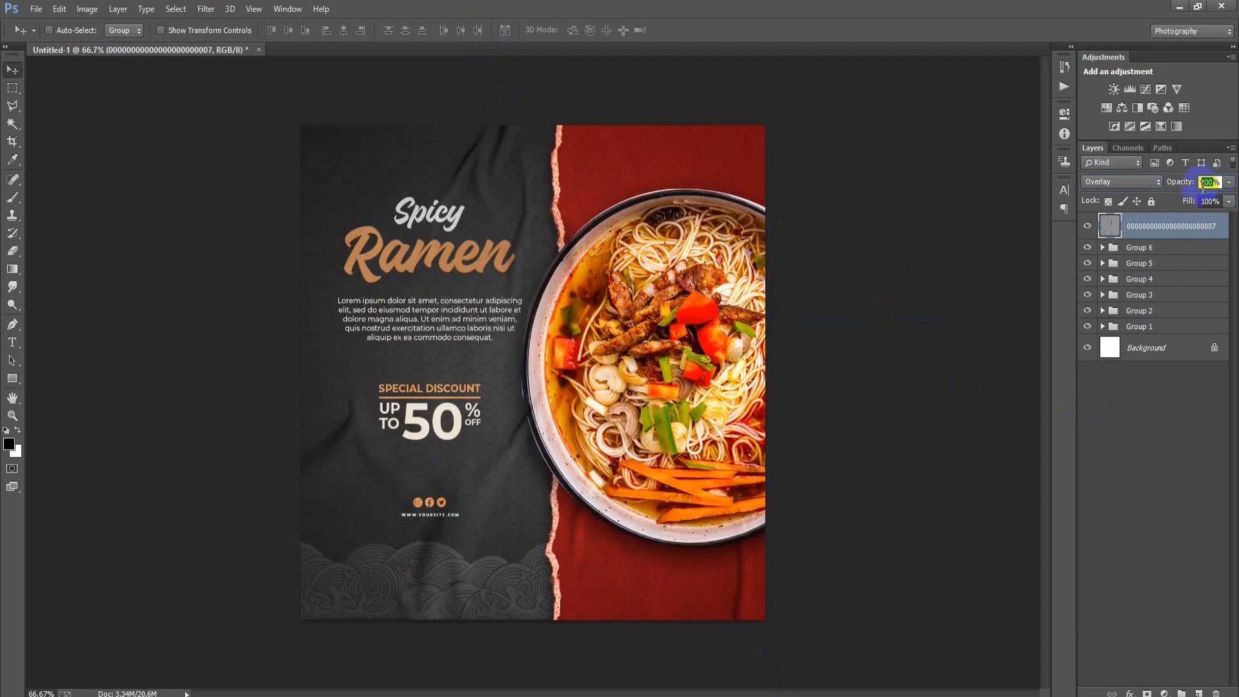
text(33)
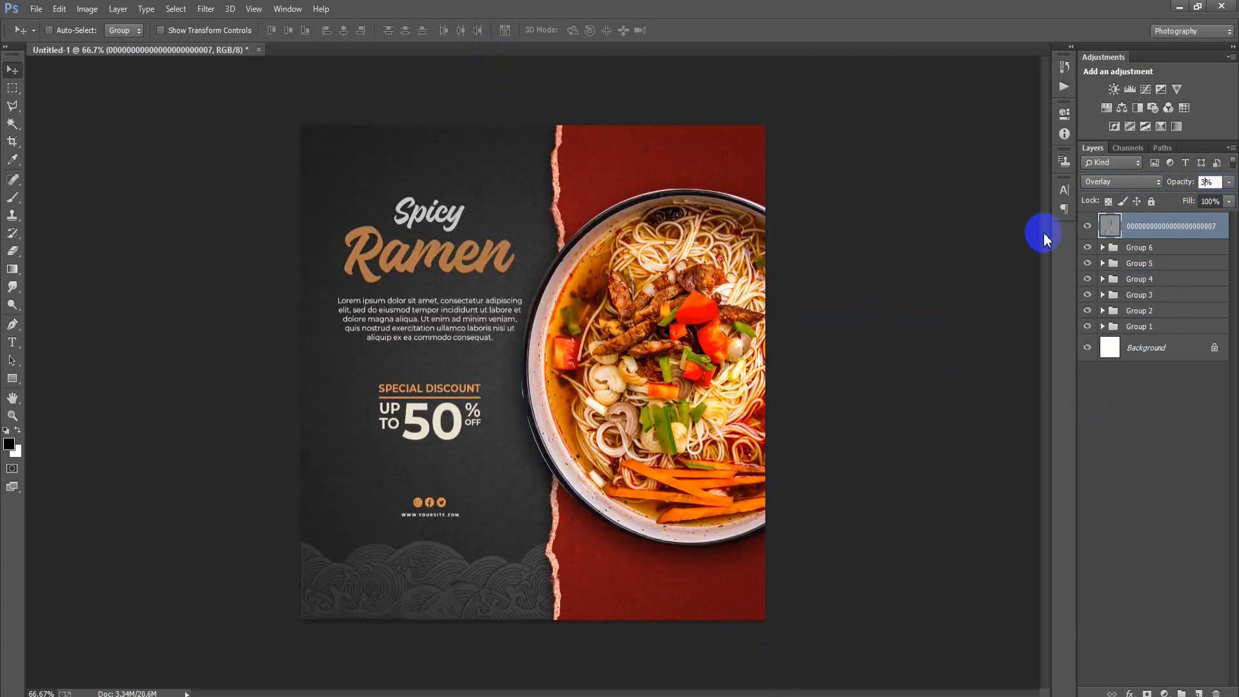
click(1088, 226)
click(1088, 226)
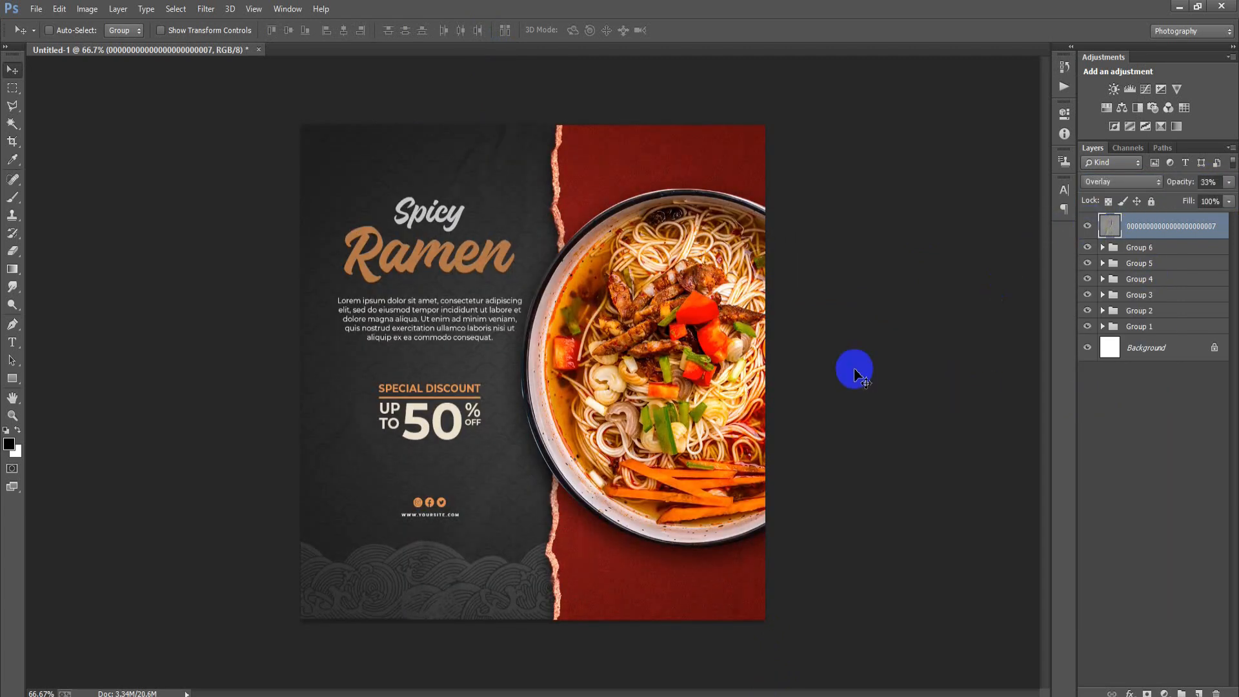
Duplicate the wrinkled-paper layer twice, blending the first copy as Linear Burn and the second as Multiply
key(ctrl+j)
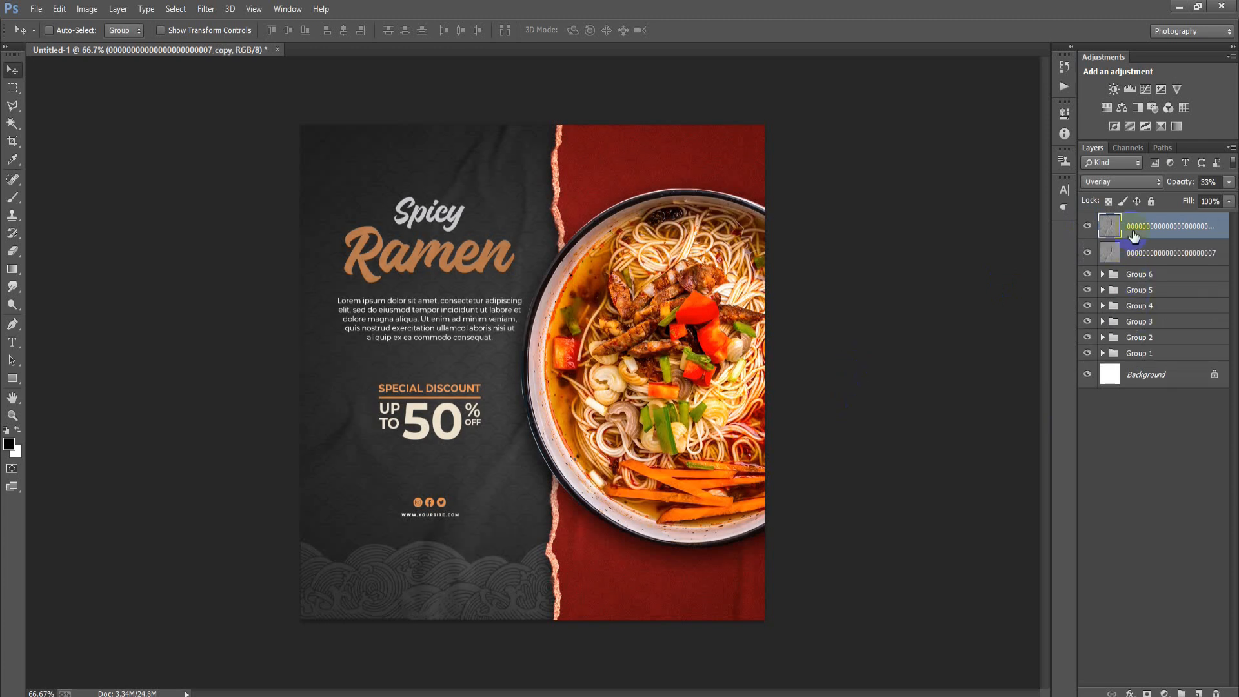
click(1110, 183)
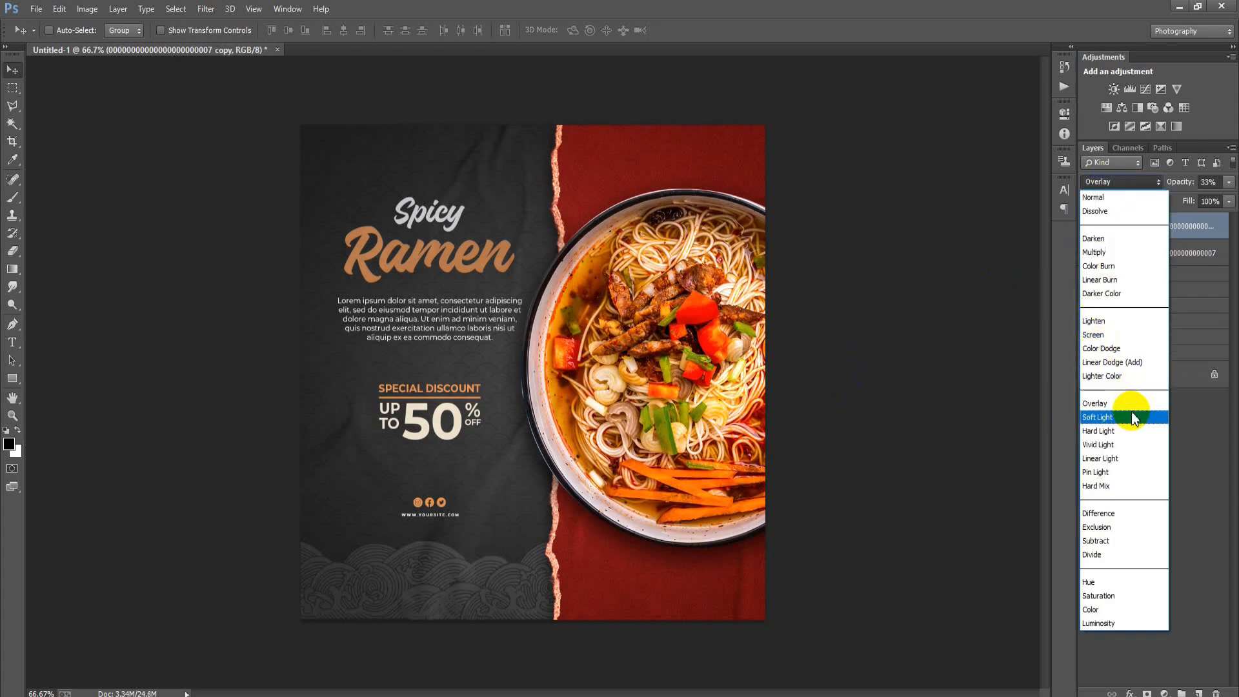
click(1112, 282)
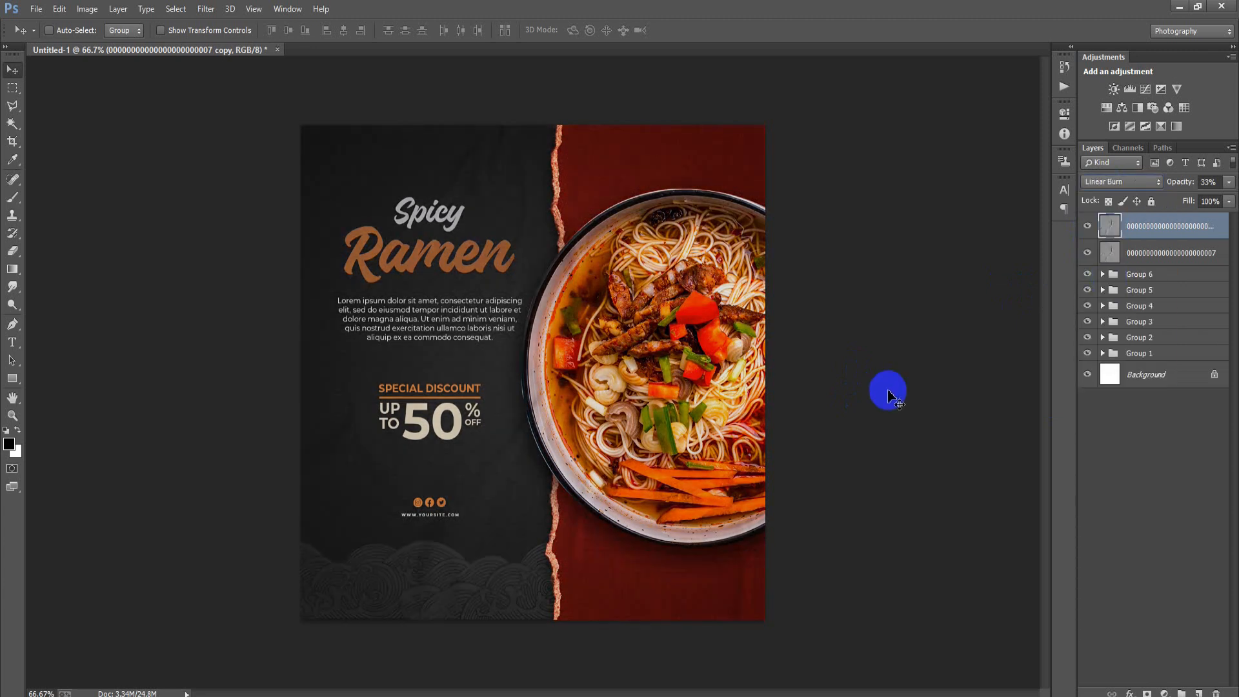
key(ctrl+j)
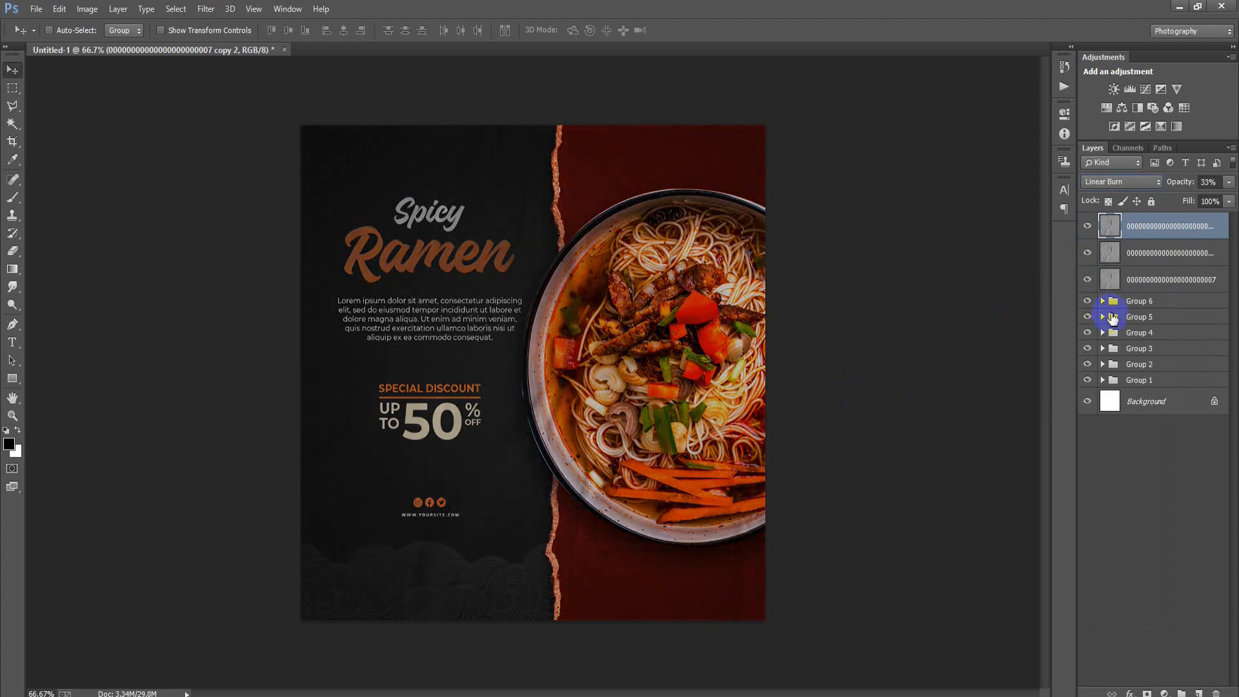
click(1124, 183)
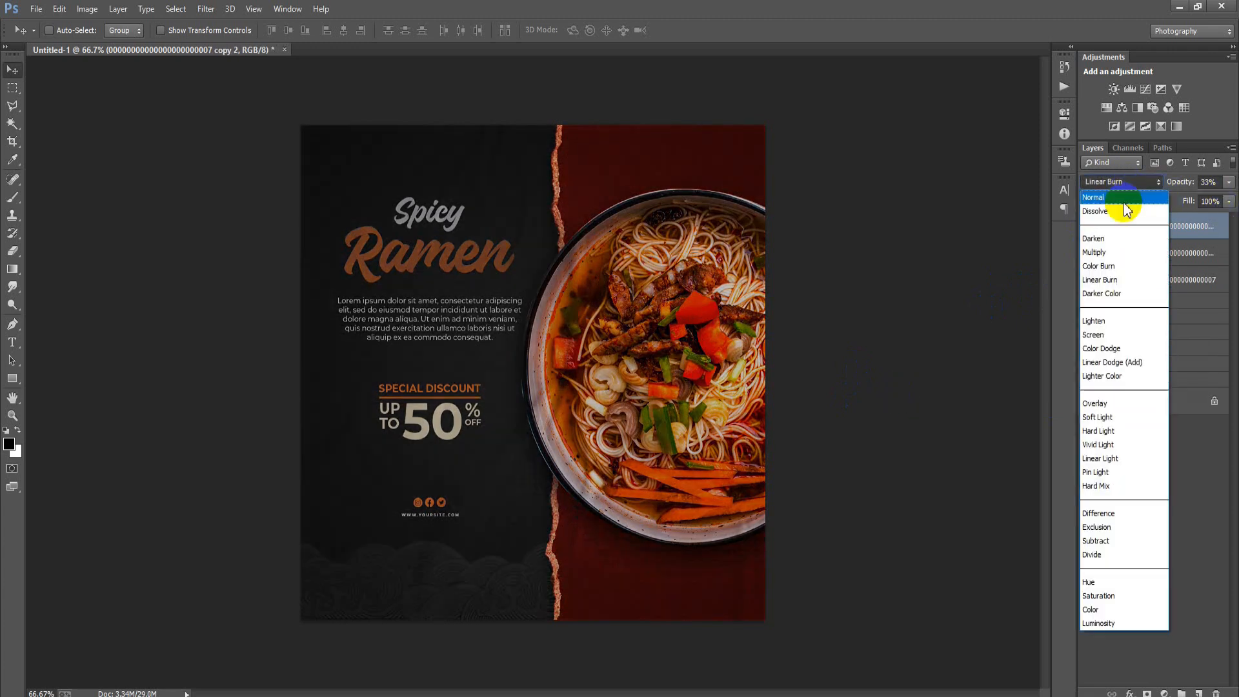
click(1121, 256)
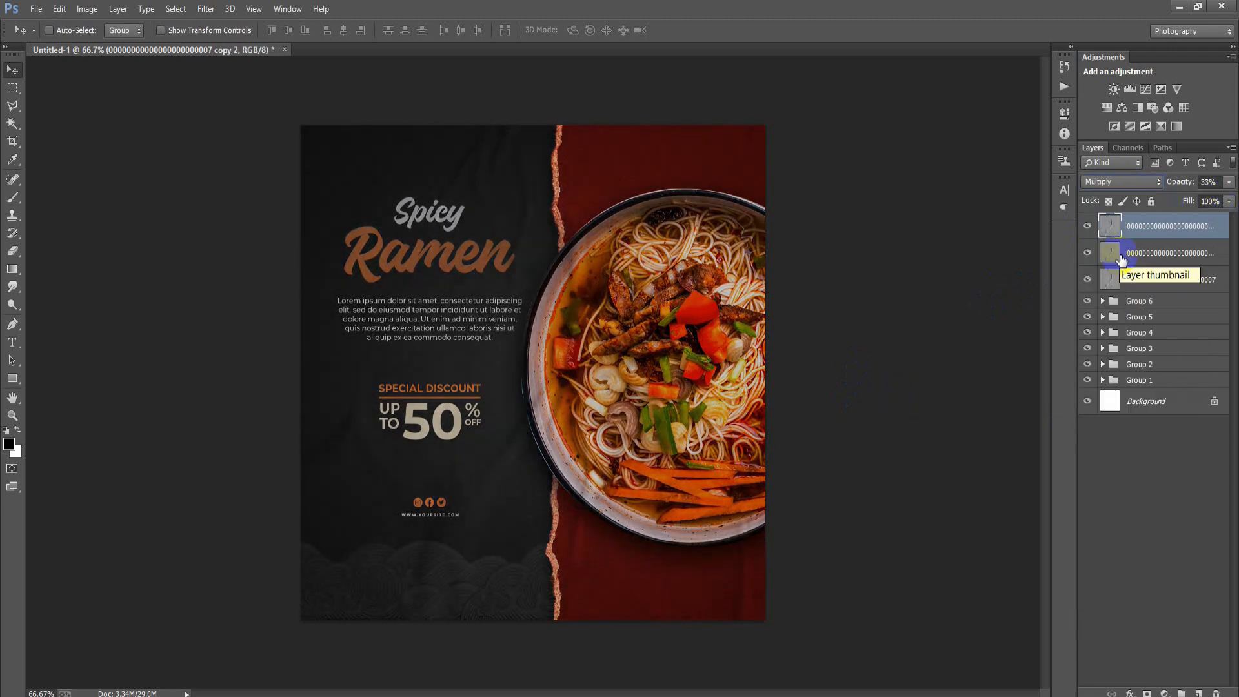
Duplicate the Multiply texture layer and set the new copy to Screen at 16% opacity
key(ctrl+j)
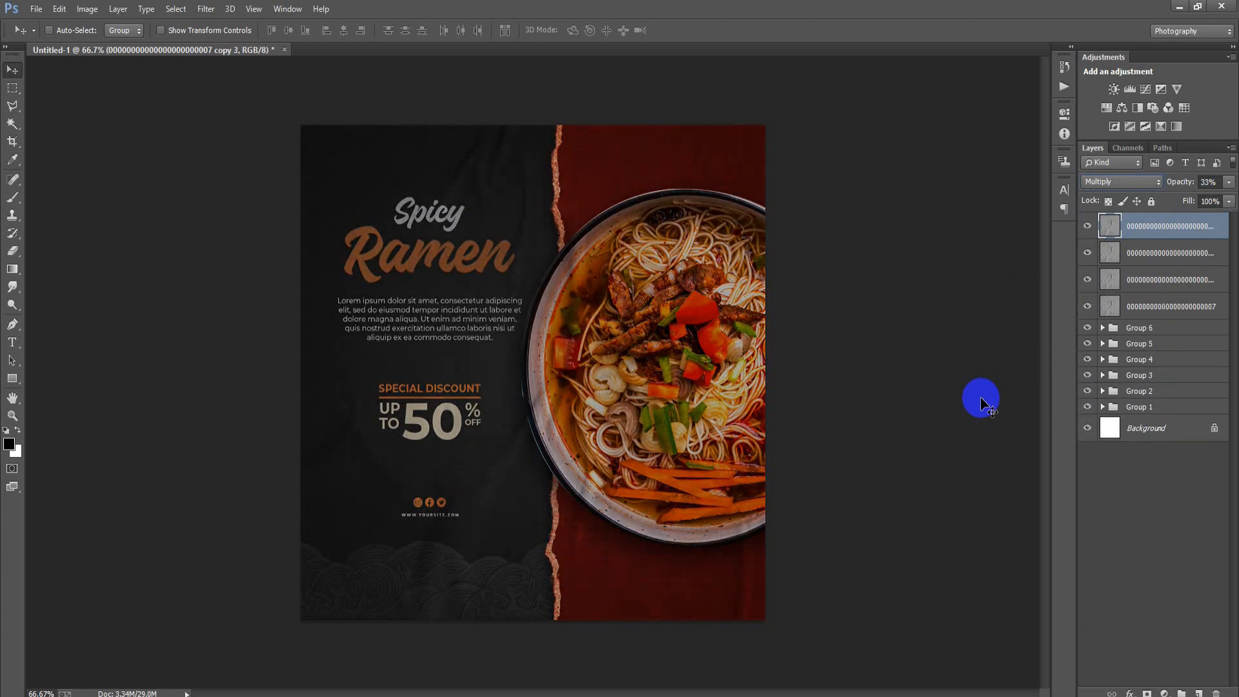
click(1098, 183)
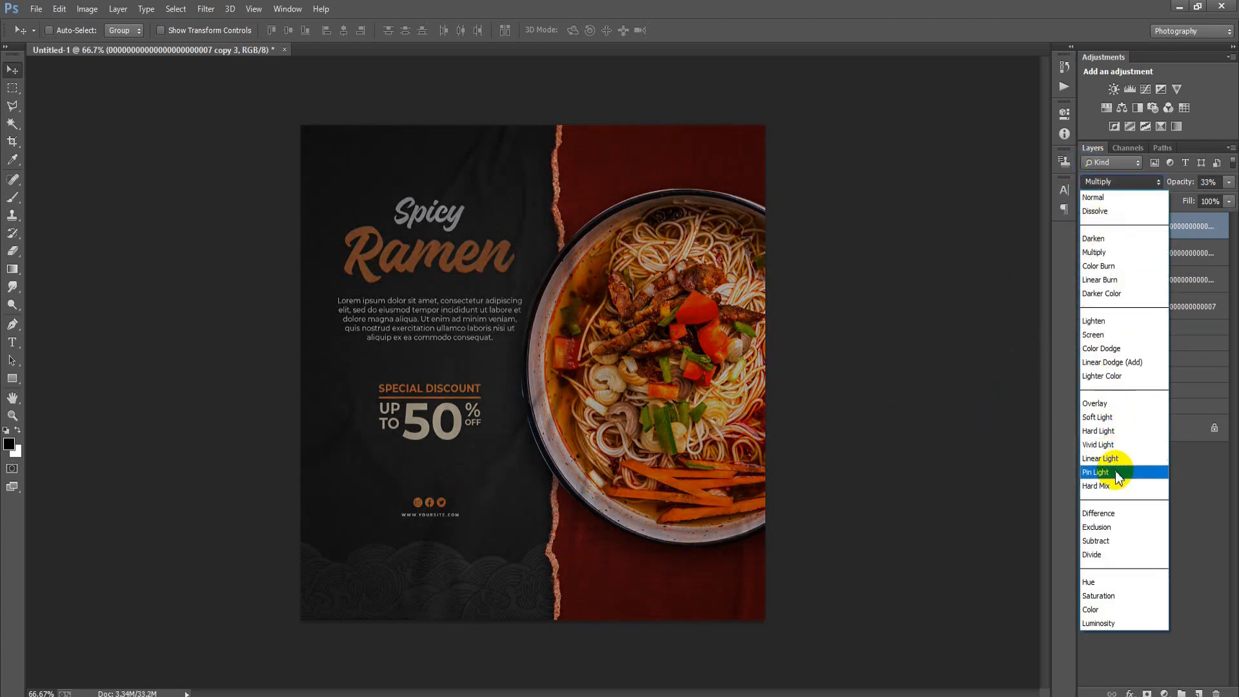
click(1097, 334)
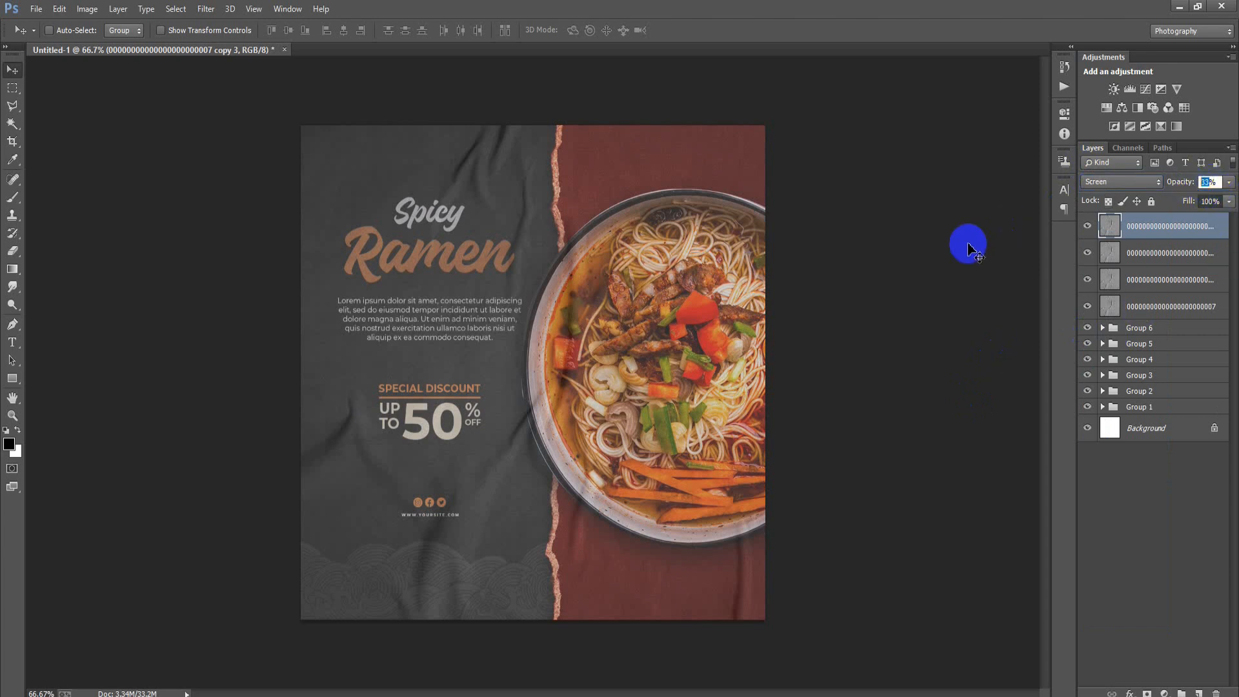
text(16)
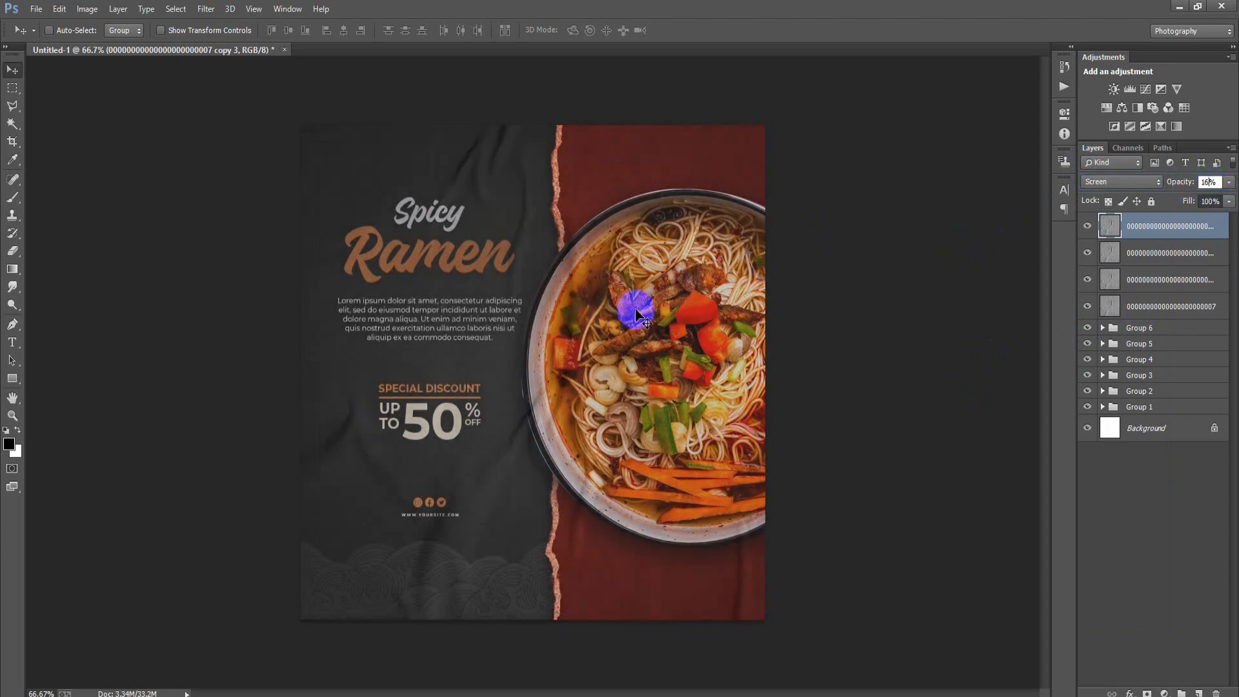
Group the four wrinkled-paper texture layers and inspect the poster up close
shift+click(1144, 314)
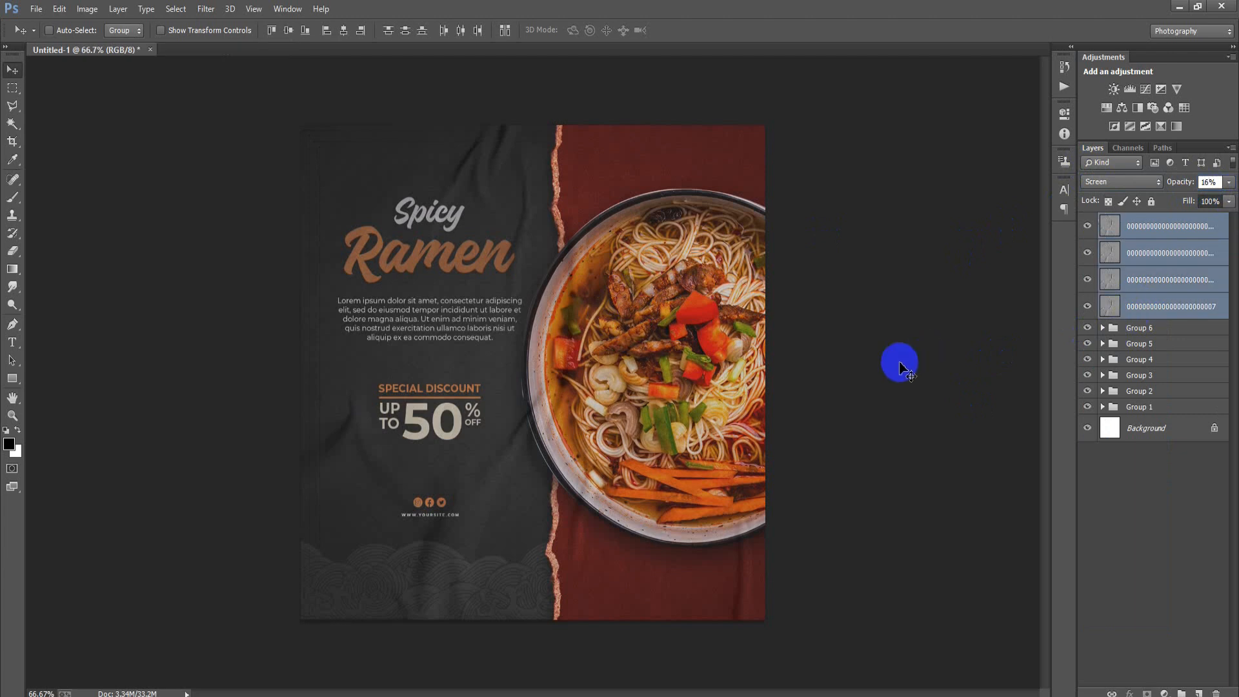
key(ctrl+g)
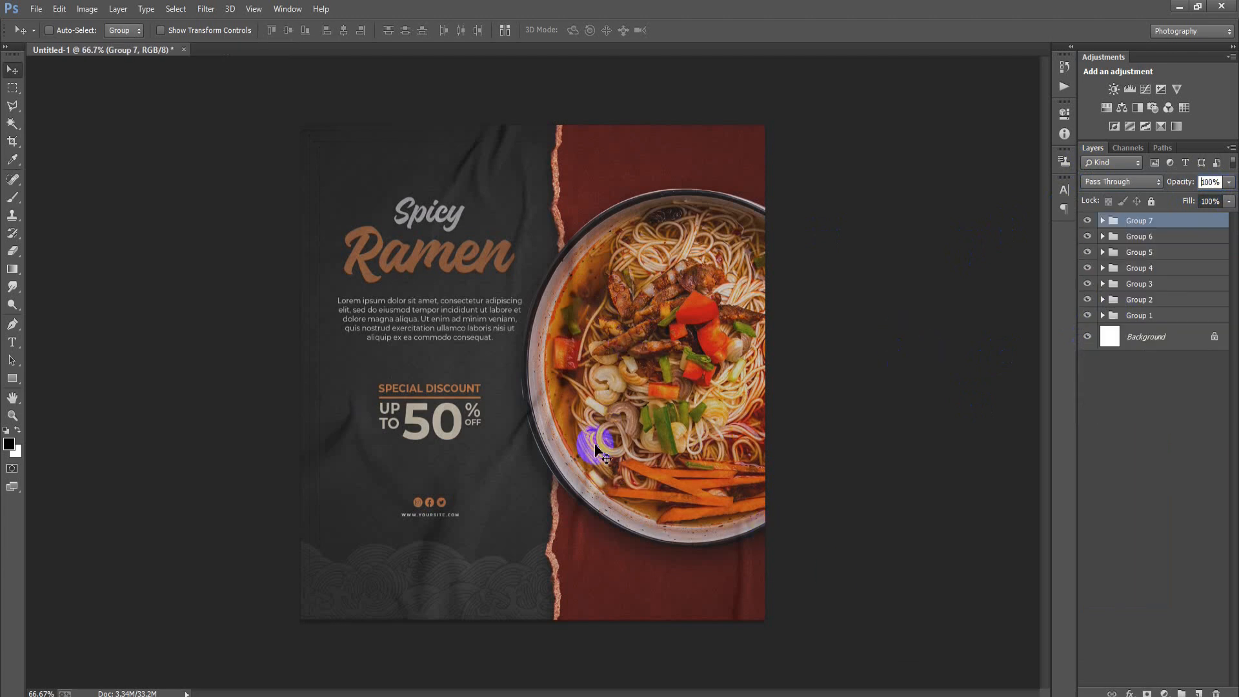
key(ctrl+plus)
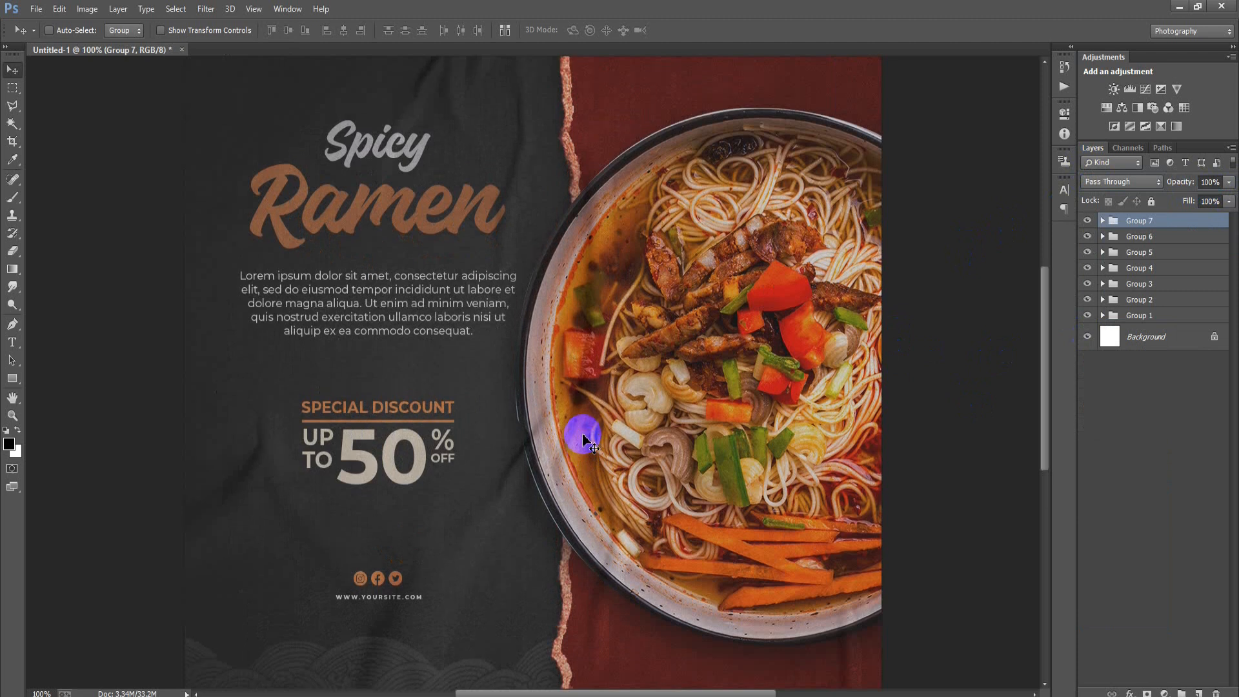
scroll(584, 438, down, 5)
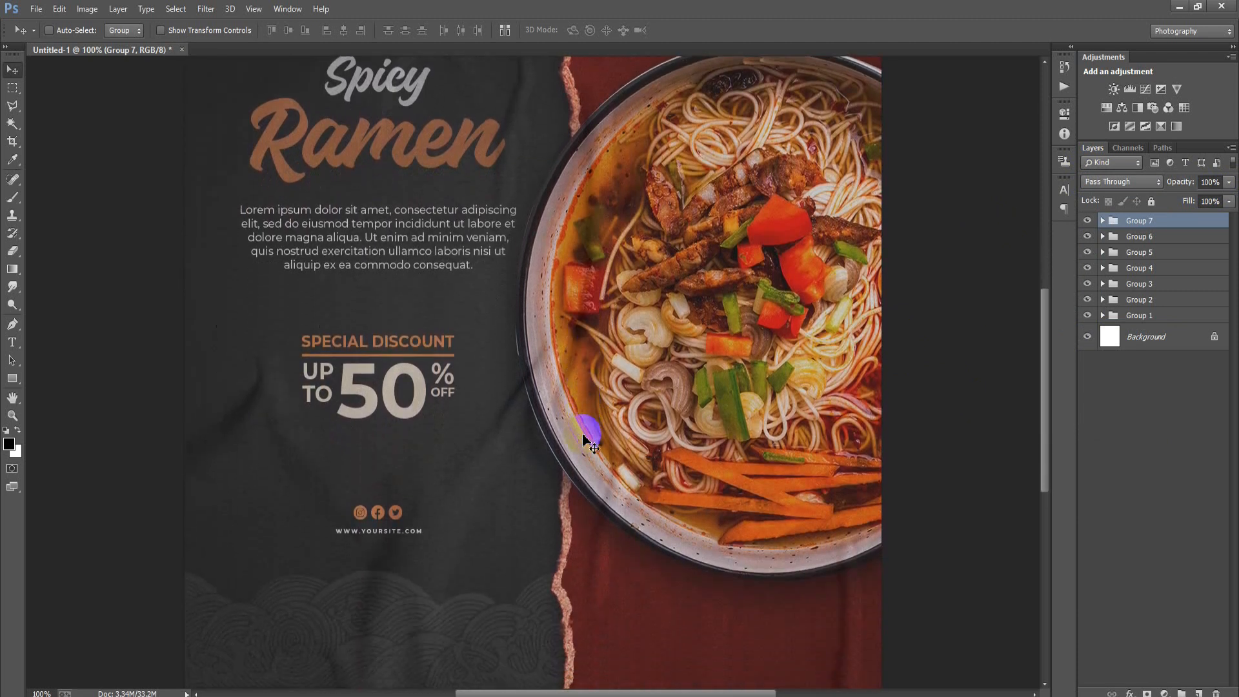
key(ctrl+minus)
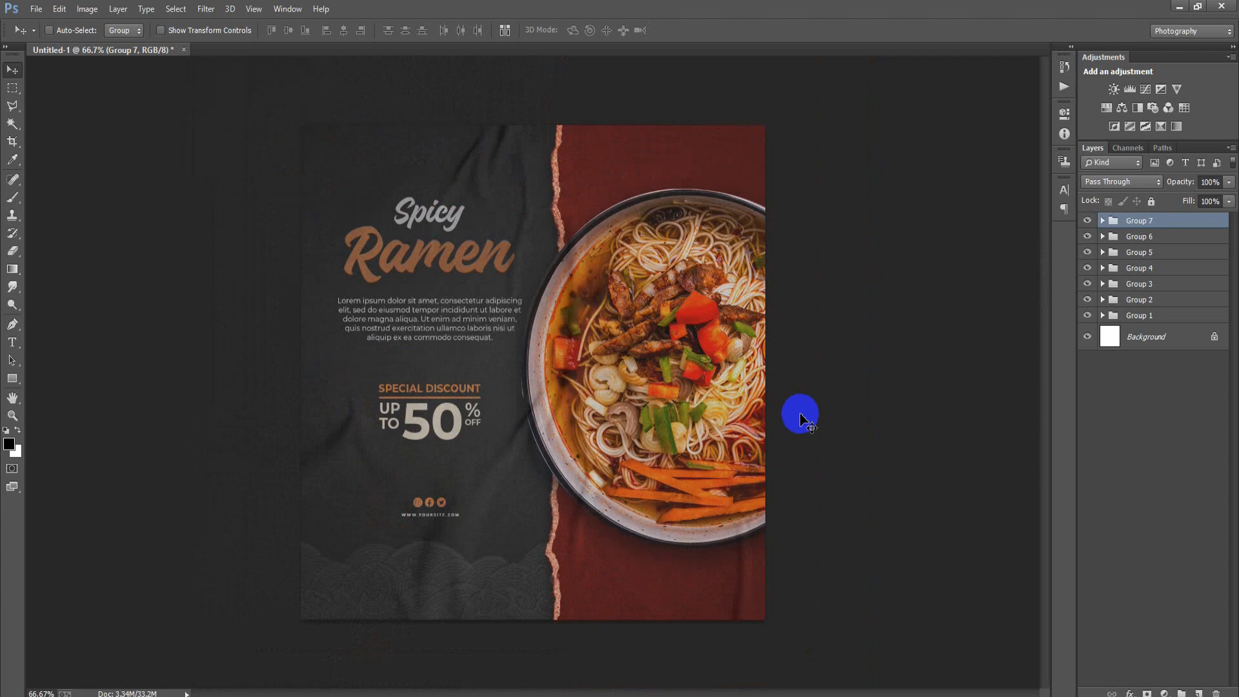